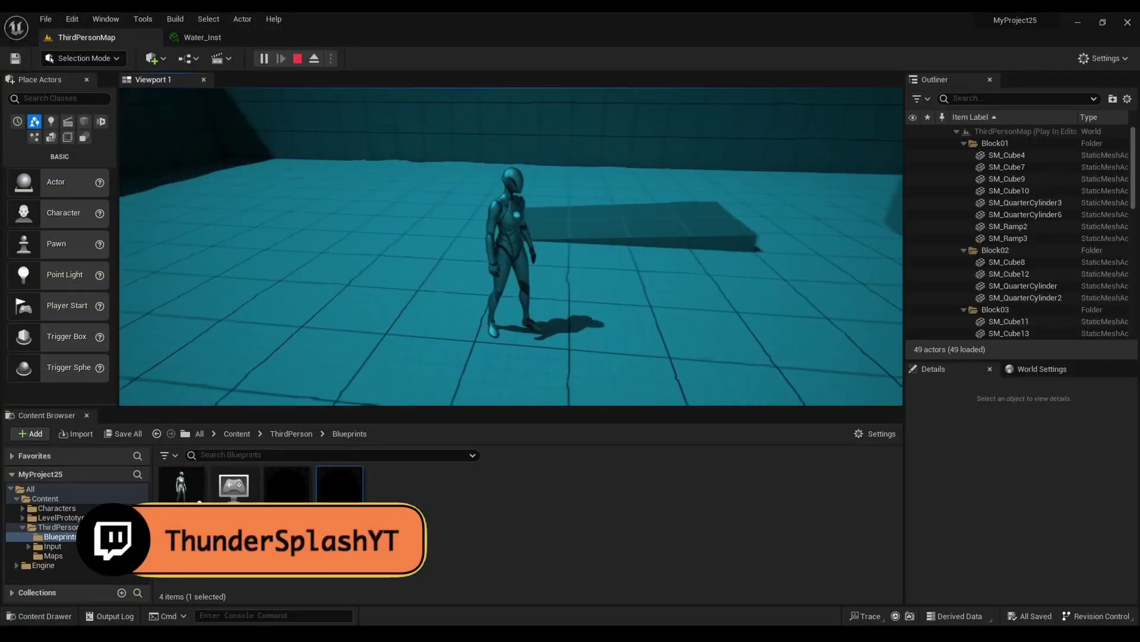
- Walk the character around the play preview to show the blue underwater effect
{"action": "key", "text": "s"}
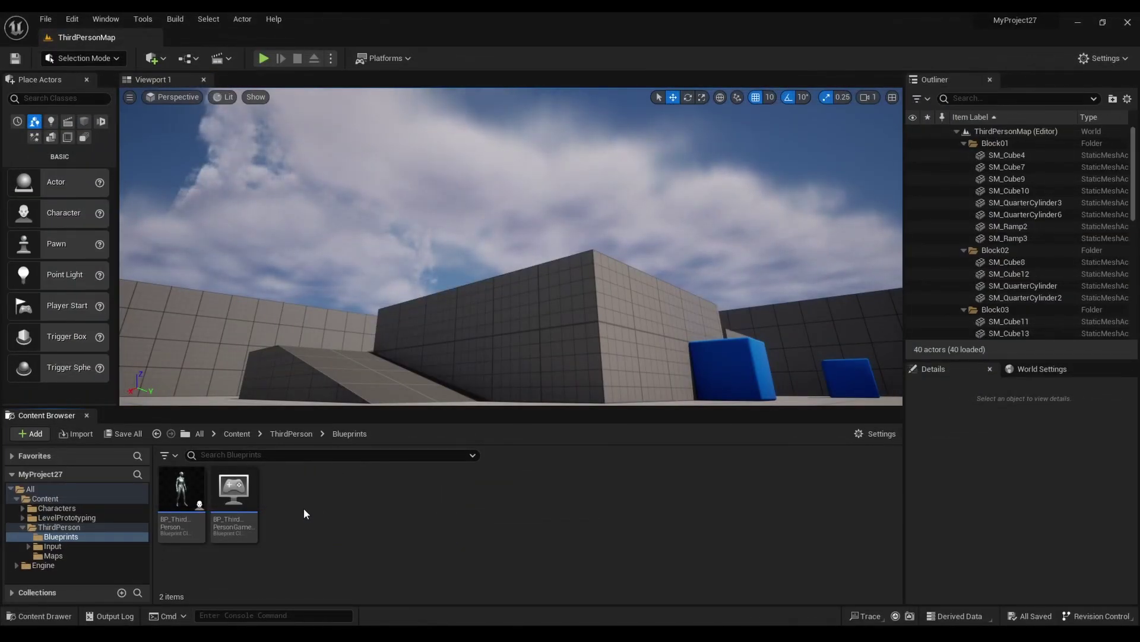
- Create a new material named Water in the Content Browser
{"action": "right_click", "coordinate": [304, 510]}
{"action": "left_click", "coordinate": [371, 212]}
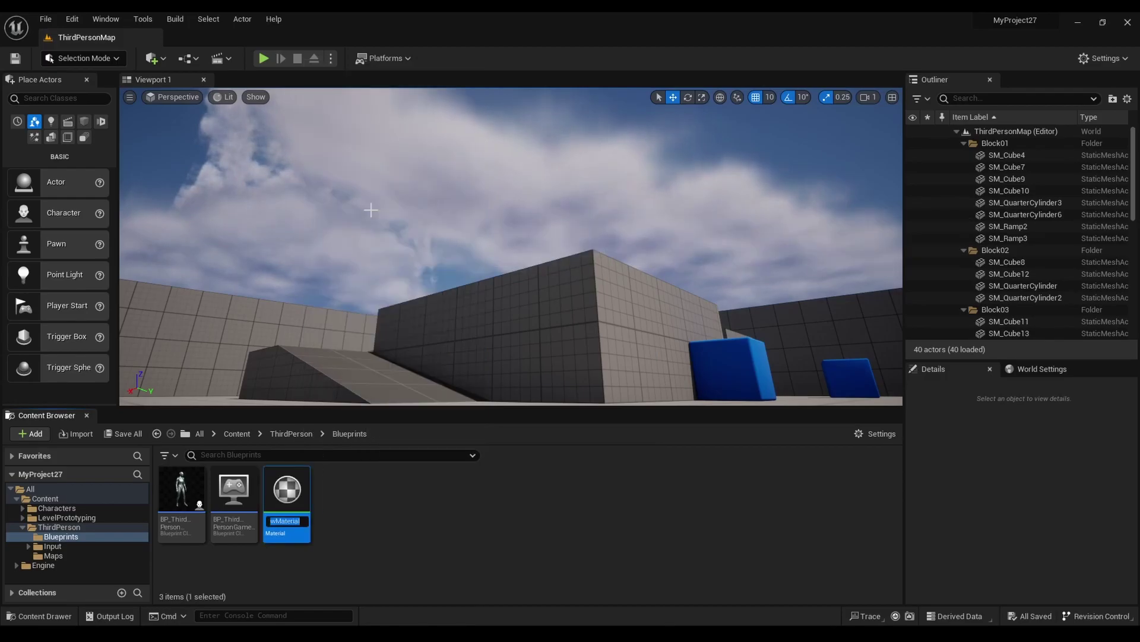
{"action": "type", "text": "Wat"}
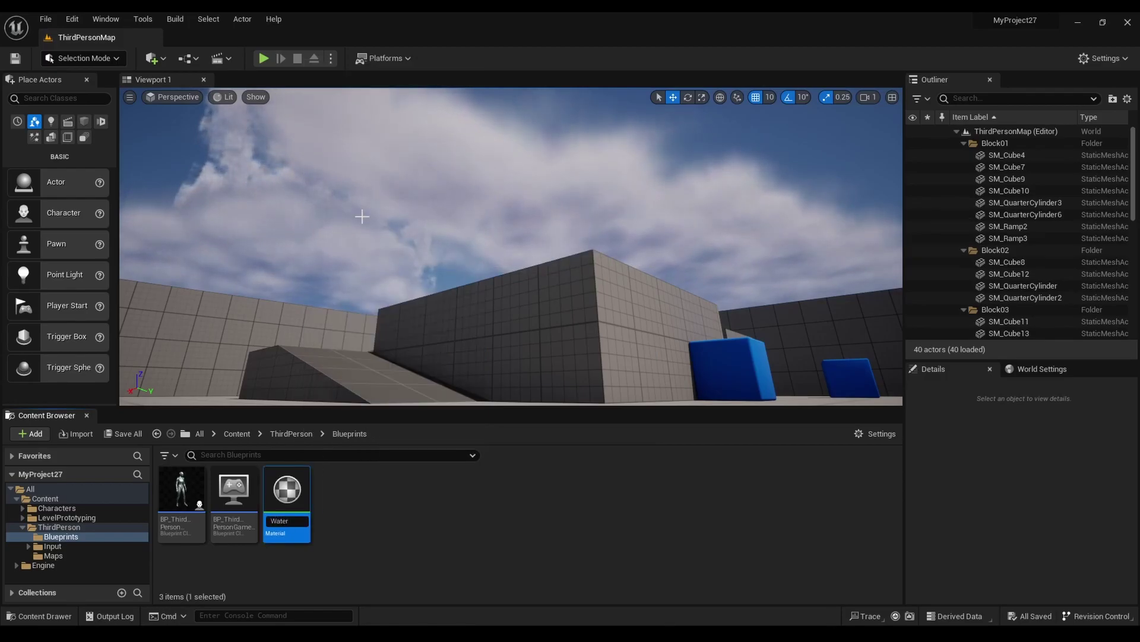
{"action": "type", "text": "er"}
{"action": "key", "text": "Return"}
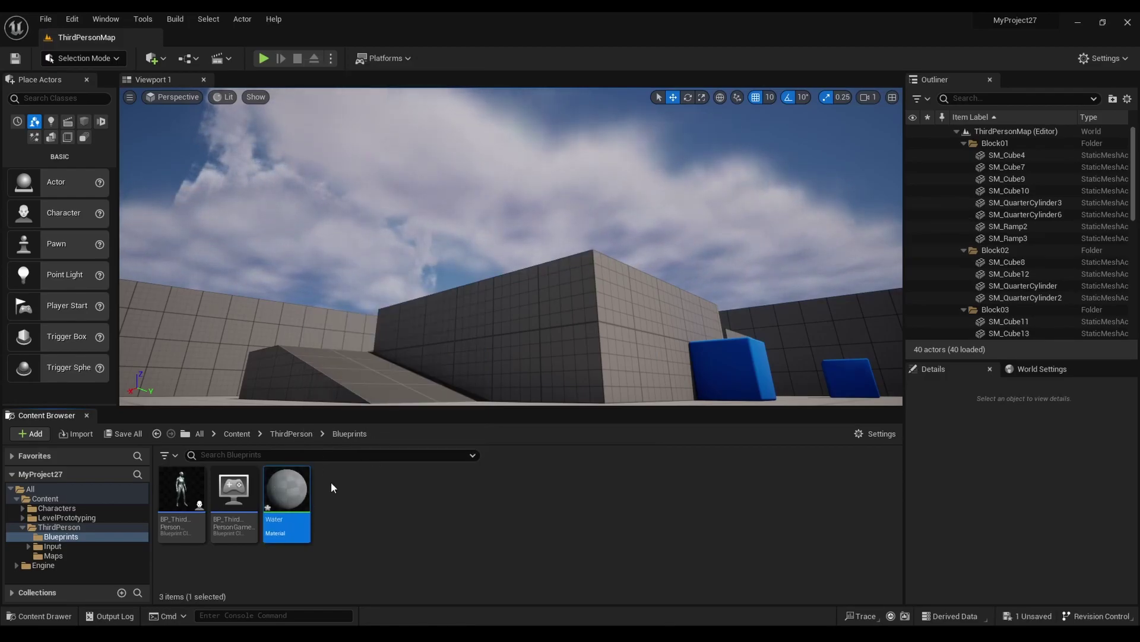
- Set the Water material's Material Domain to Post Process
{"action": "double_click", "coordinate": [287, 486]}
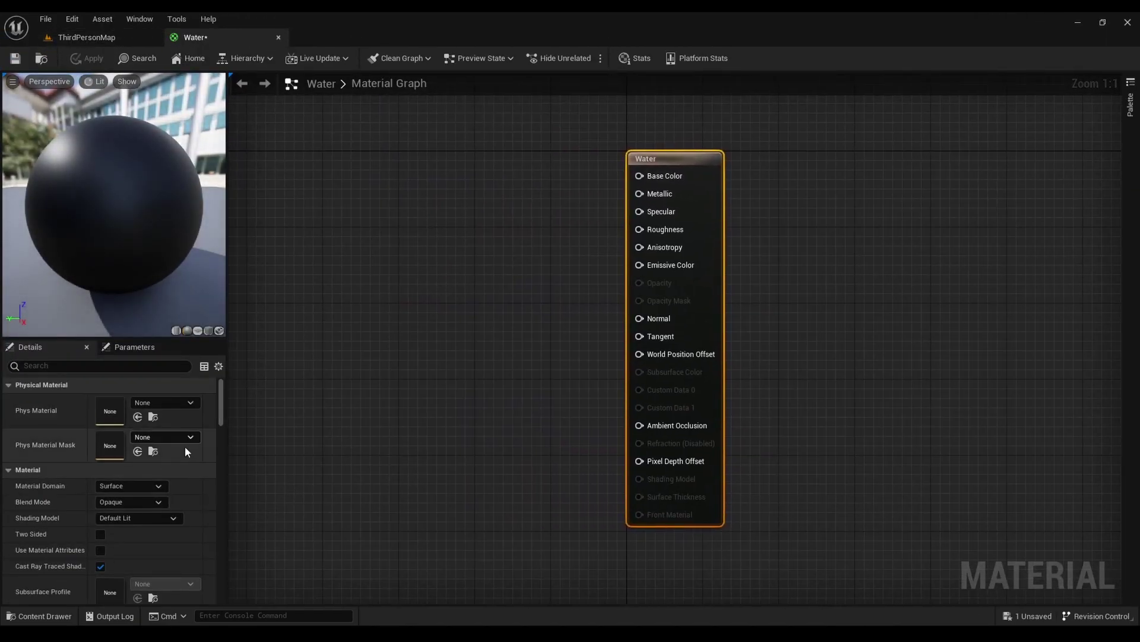
{"action": "left_click", "coordinate": [152, 485]}
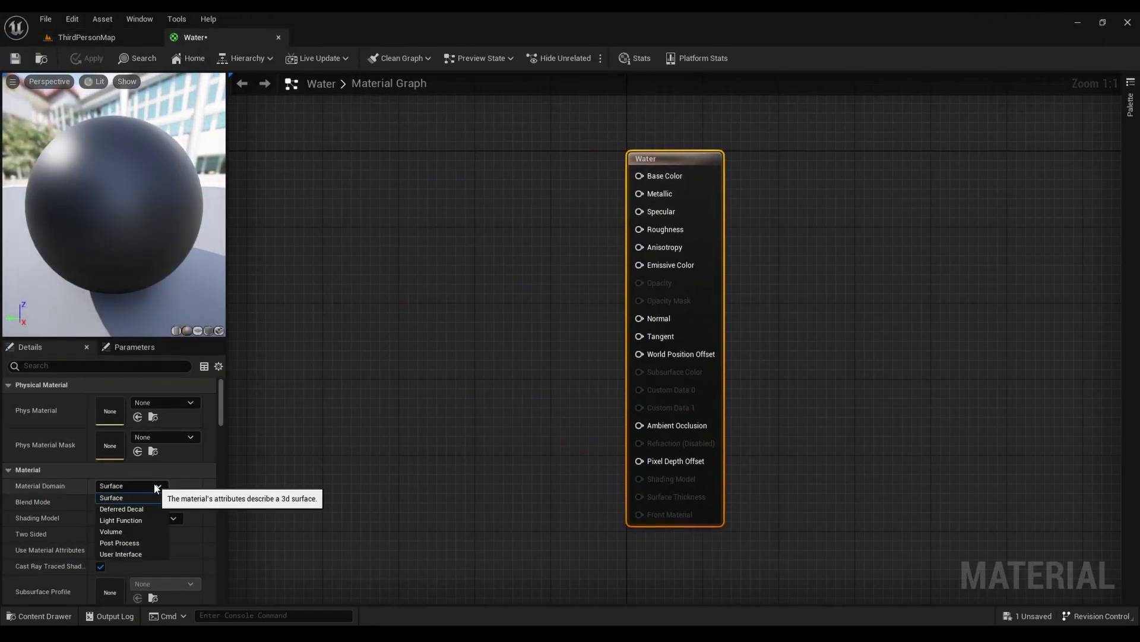
{"action": "left_click", "coordinate": [143, 545]}
{"action": "right_click_drag", "start_coordinate": [339, 326], "coordinate": [572, 315]}
{"action": "right_click_drag", "start_coordinate": [400, 264], "coordinate": [525, 296]}
- Add a TextureCoordinate node to the Water graph
{"action": "right_click", "coordinate": [363, 231]}
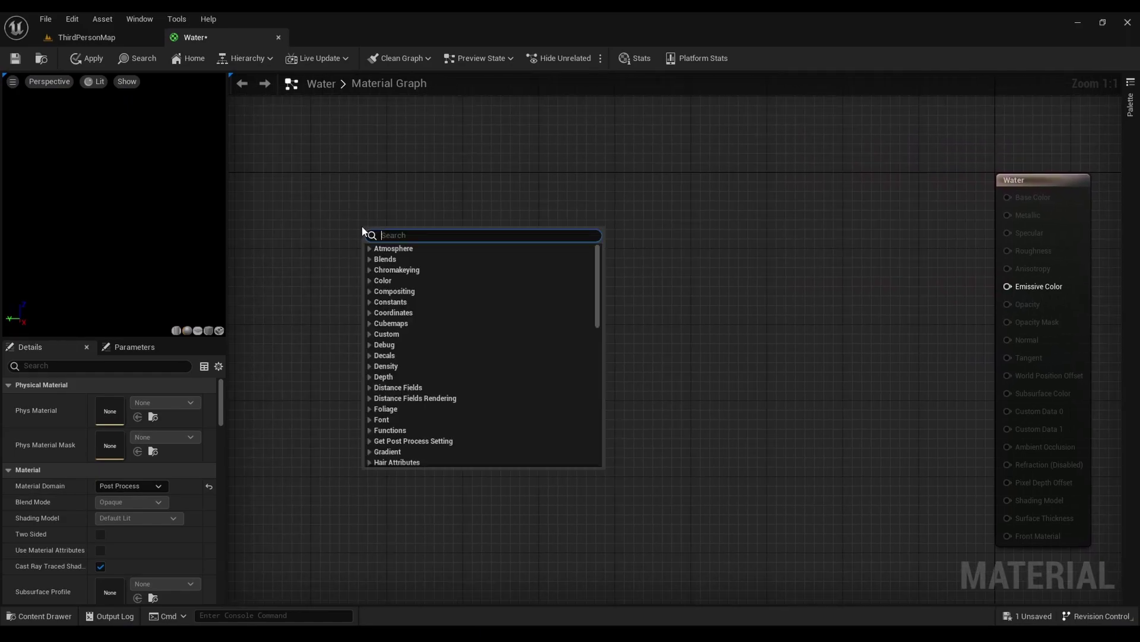
{"action": "type", "text": "texco"}
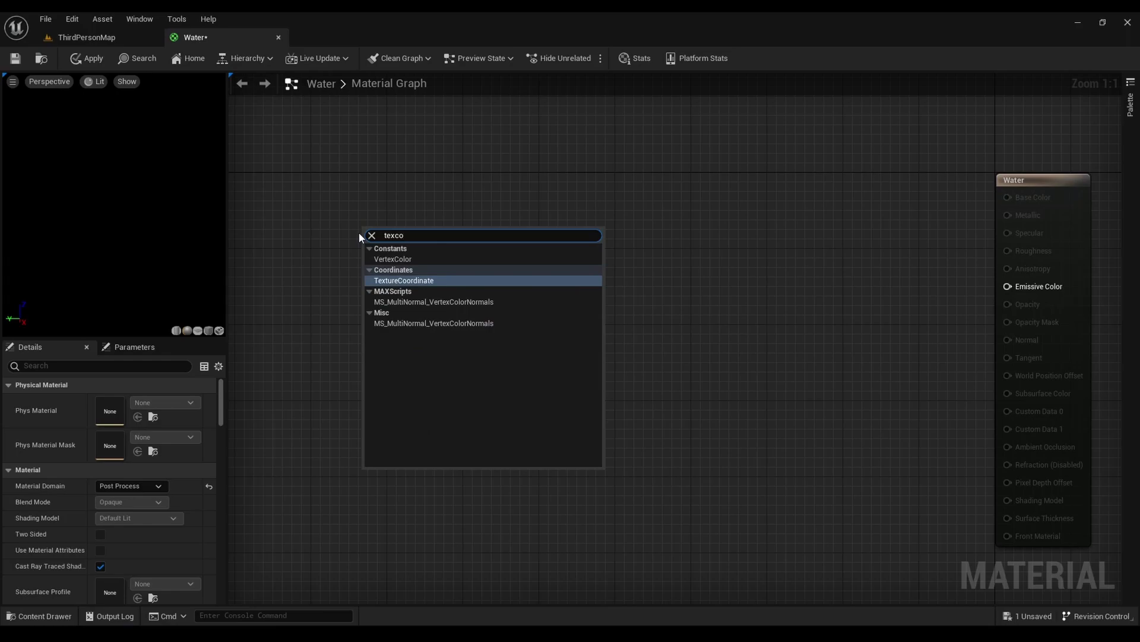
{"action": "key", "text": "Return"}
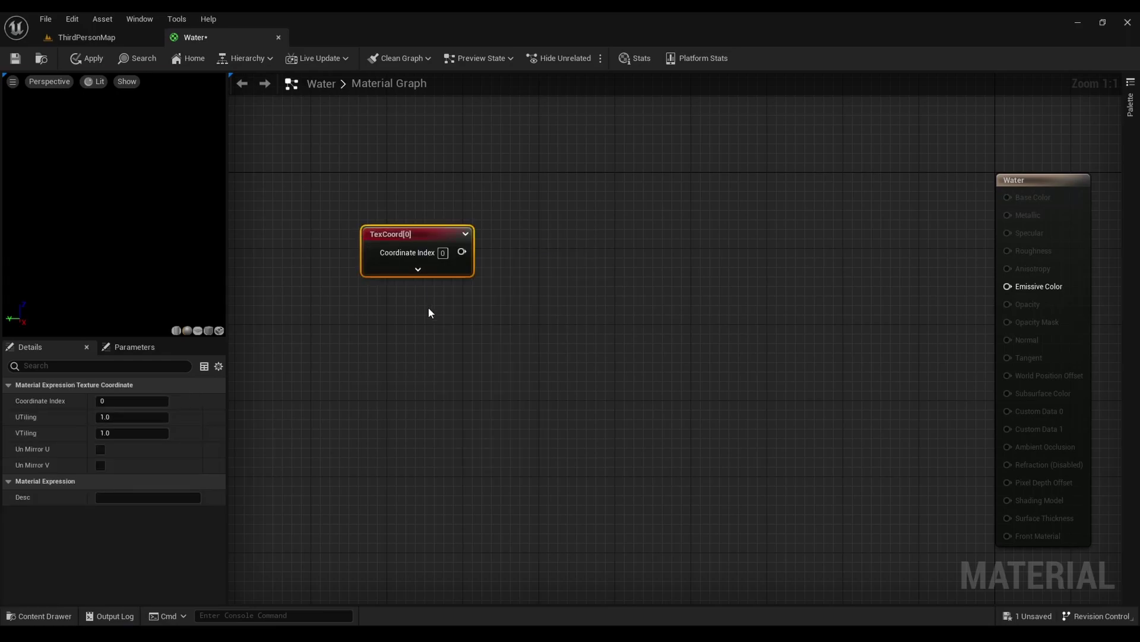
{"action": "left_click", "coordinate": [397, 317]}
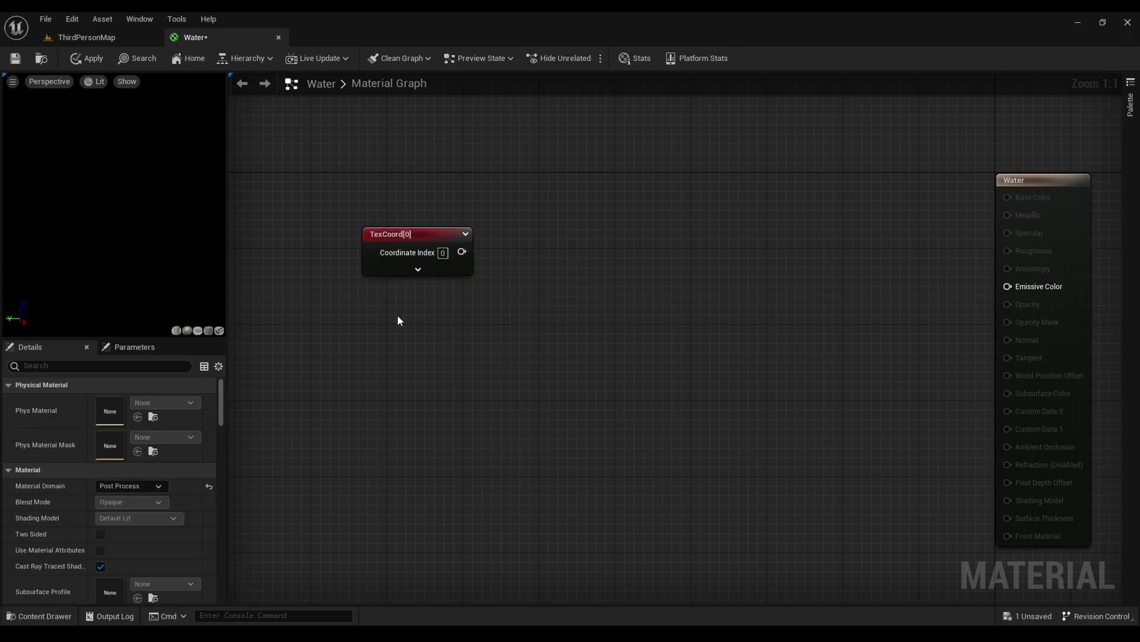
- Add a scalar parameter named Texture UV with default value 1.0 below TexCoord
{"action": "left_click", "coordinate": [397, 320]}
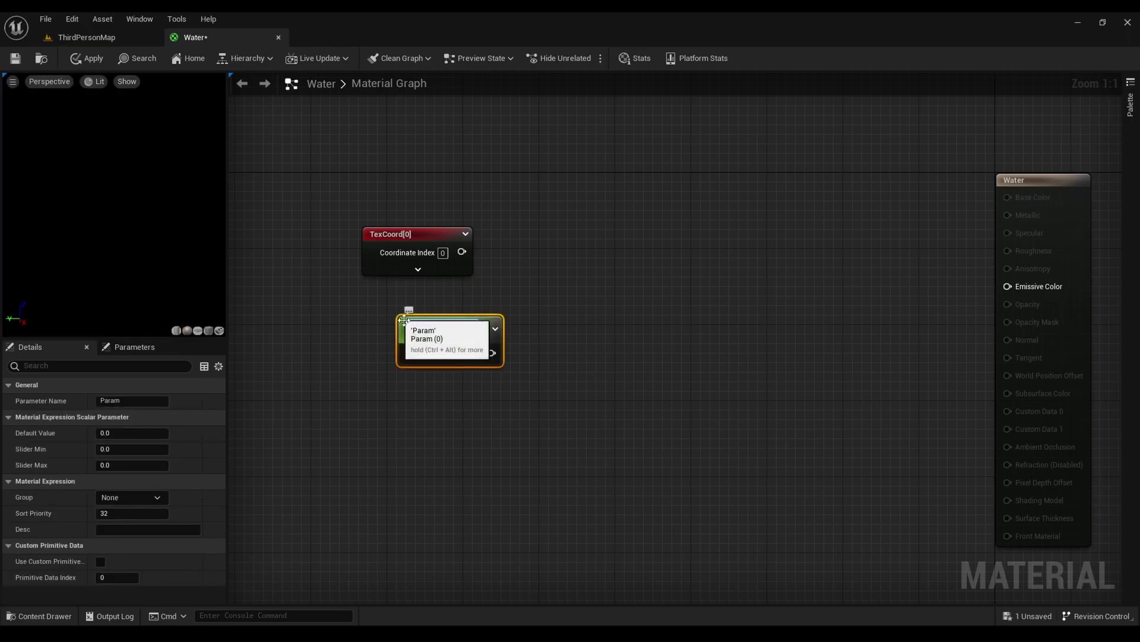
{"action": "type", "text": "sss"}
{"action": "key", "text": "BackSpace"}
{"action": "key", "text": "BackSpace"}
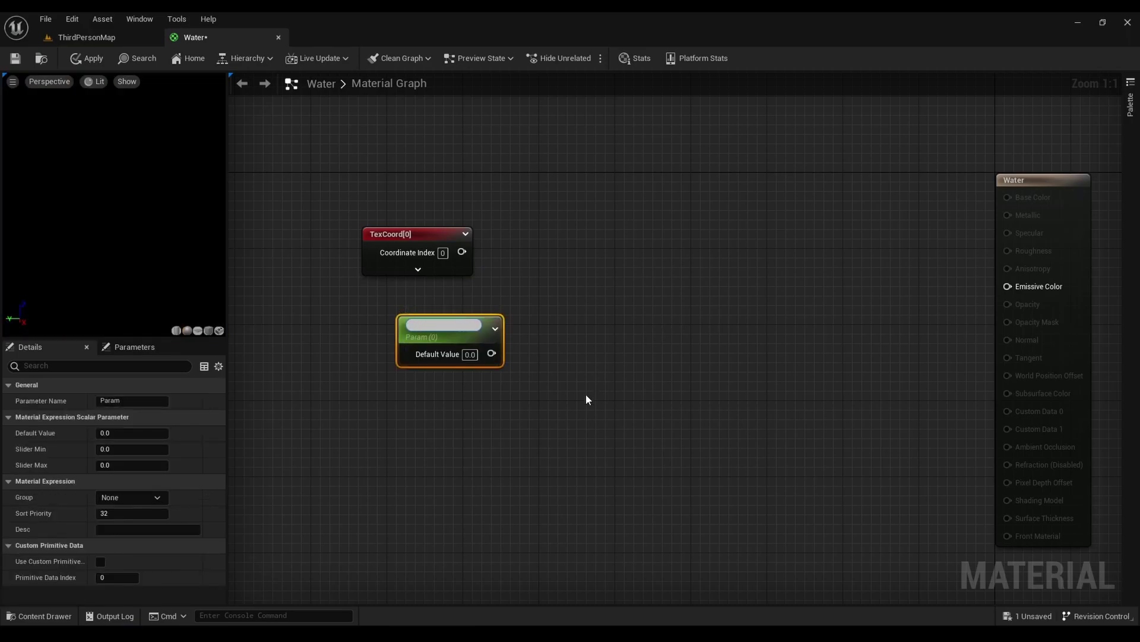
{"action": "type", "text": "Texture UV"}
{"action": "key", "text": "Return"}
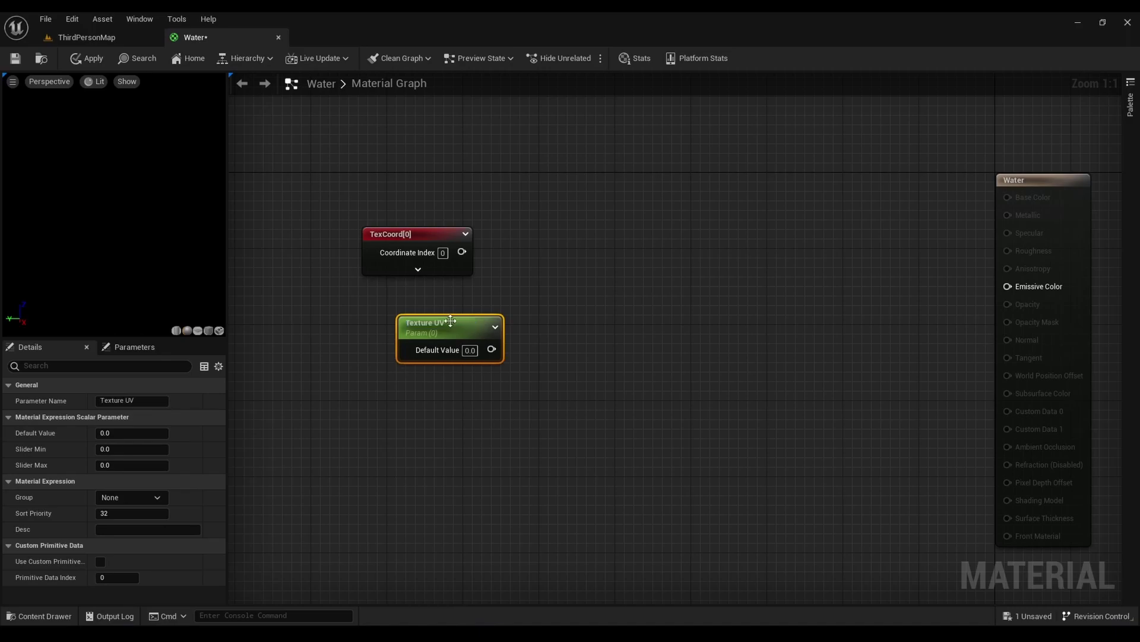
{"action": "left_click_drag", "start_coordinate": [453, 344], "coordinate": [415, 334]}
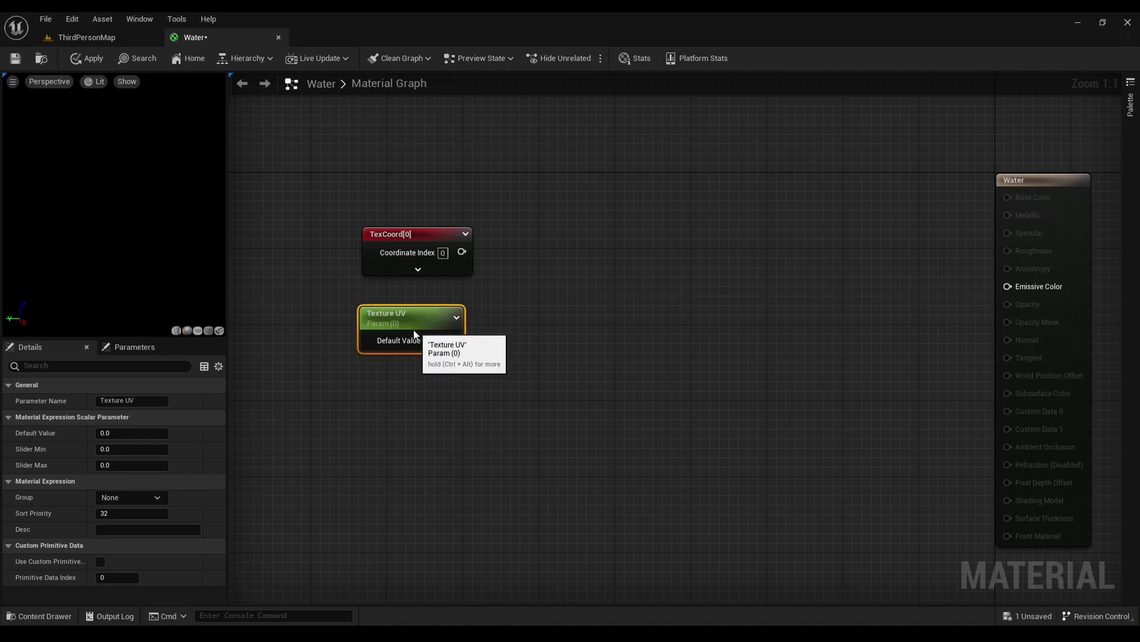
{"action": "left_click", "coordinate": [136, 437]}
{"action": "type", "text": "1"}
{"action": "key", "text": "Return"}
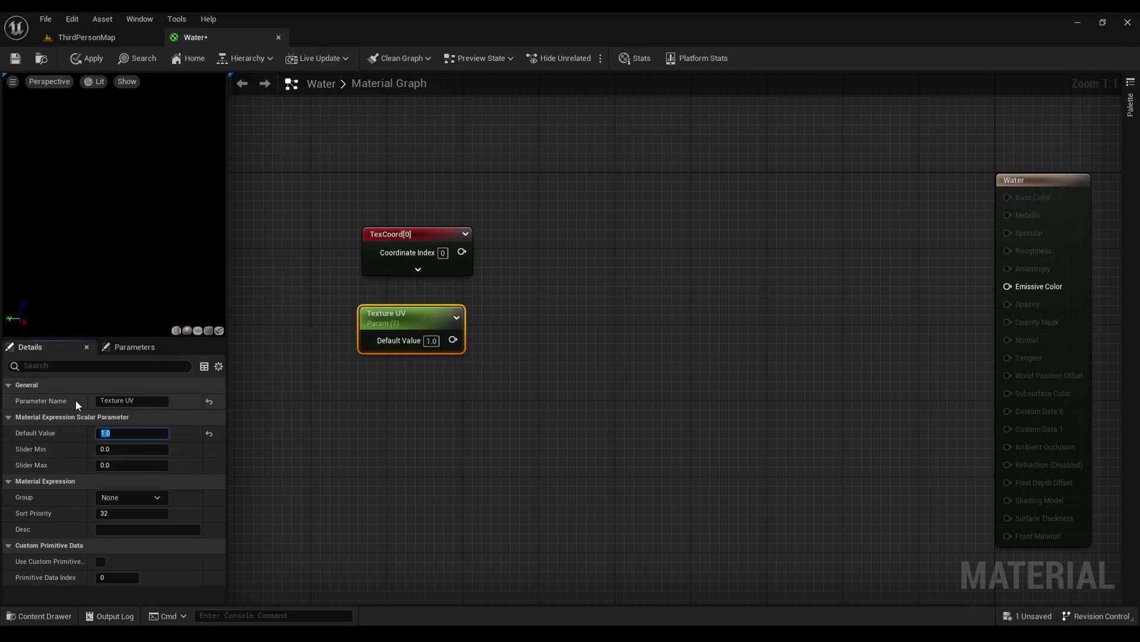
{"action": "left_click", "coordinate": [368, 401]}
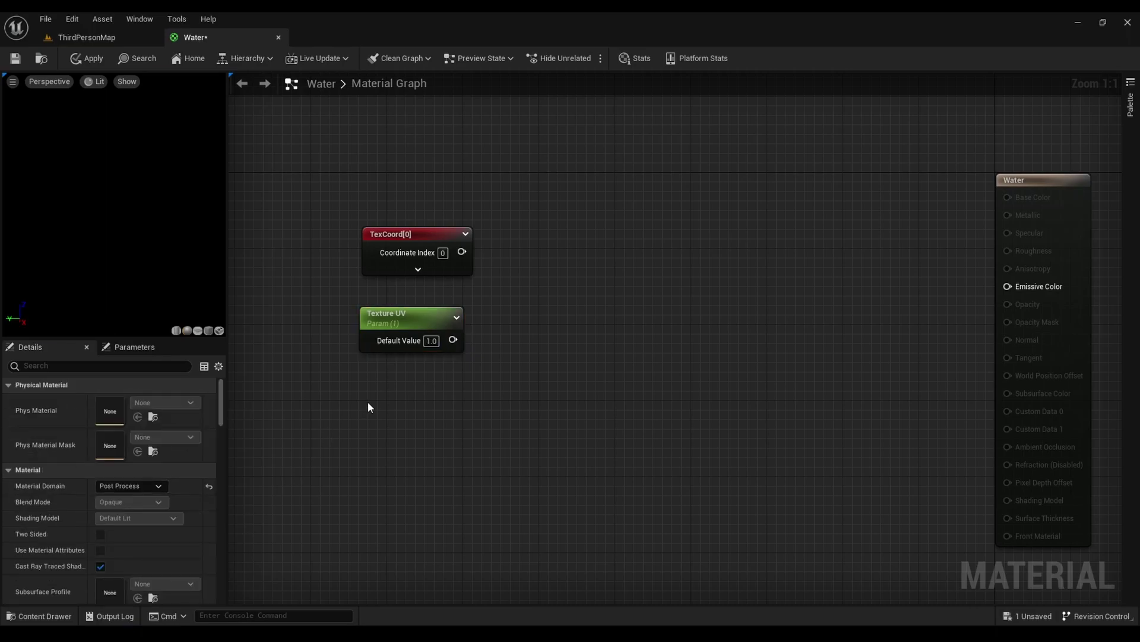
- Add a Panner X scalar parameter lined up under Texture UV
{"action": "left_click", "coordinate": [368, 401]}
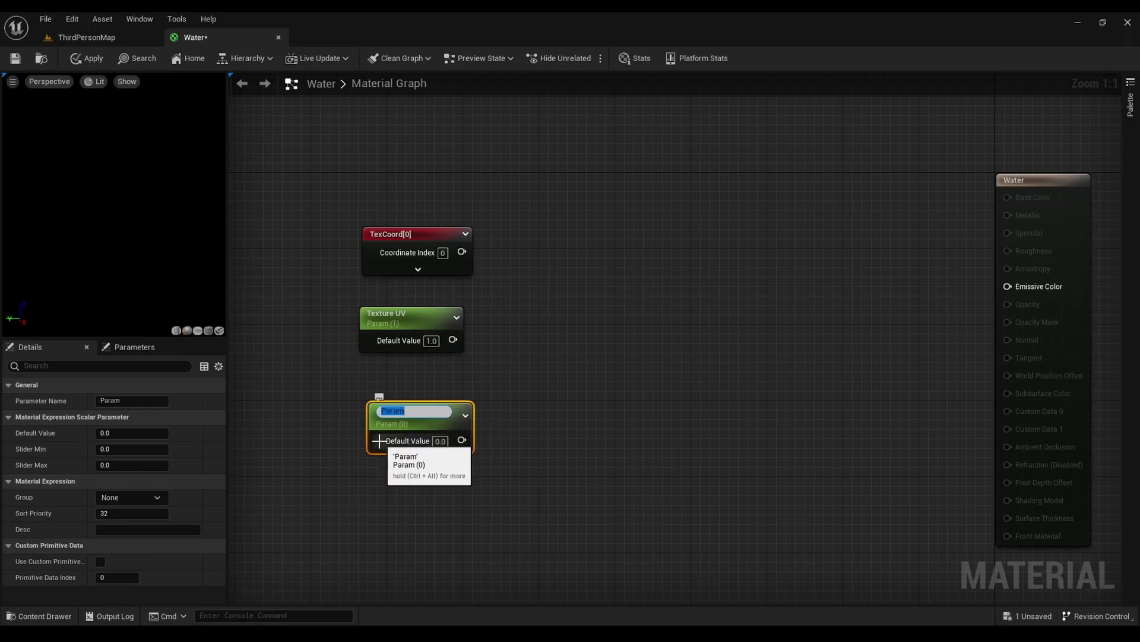
{"action": "type", "text": "P"}
{"action": "key", "text": "Return"}
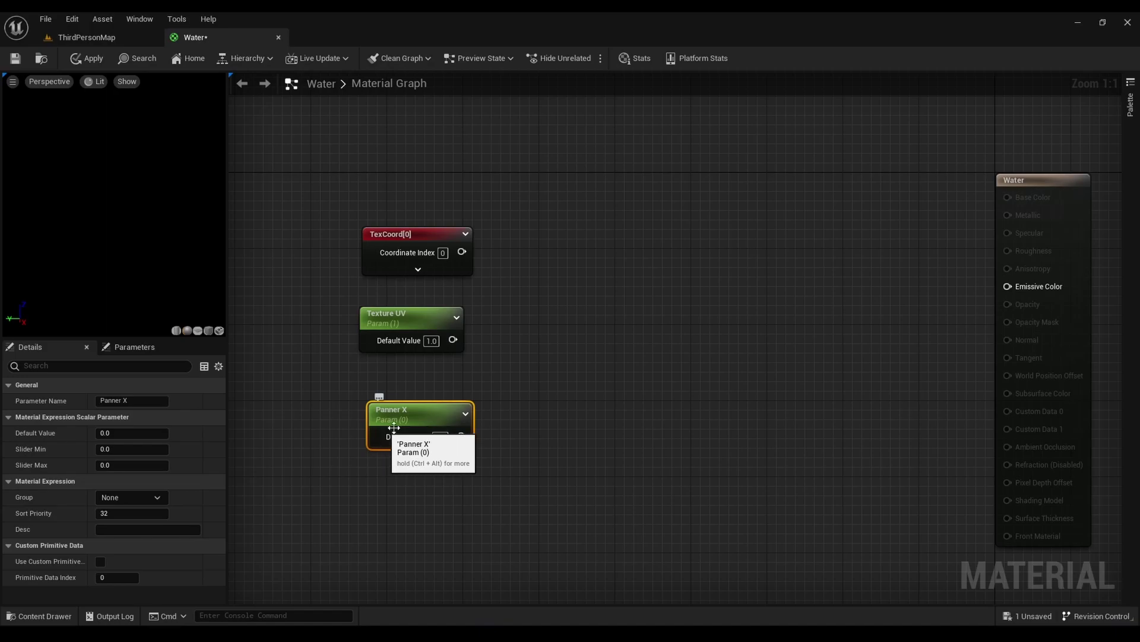
{"action": "left_click_drag", "start_coordinate": [414, 415], "coordinate": [411, 395]}
{"action": "left_click", "coordinate": [408, 471]}
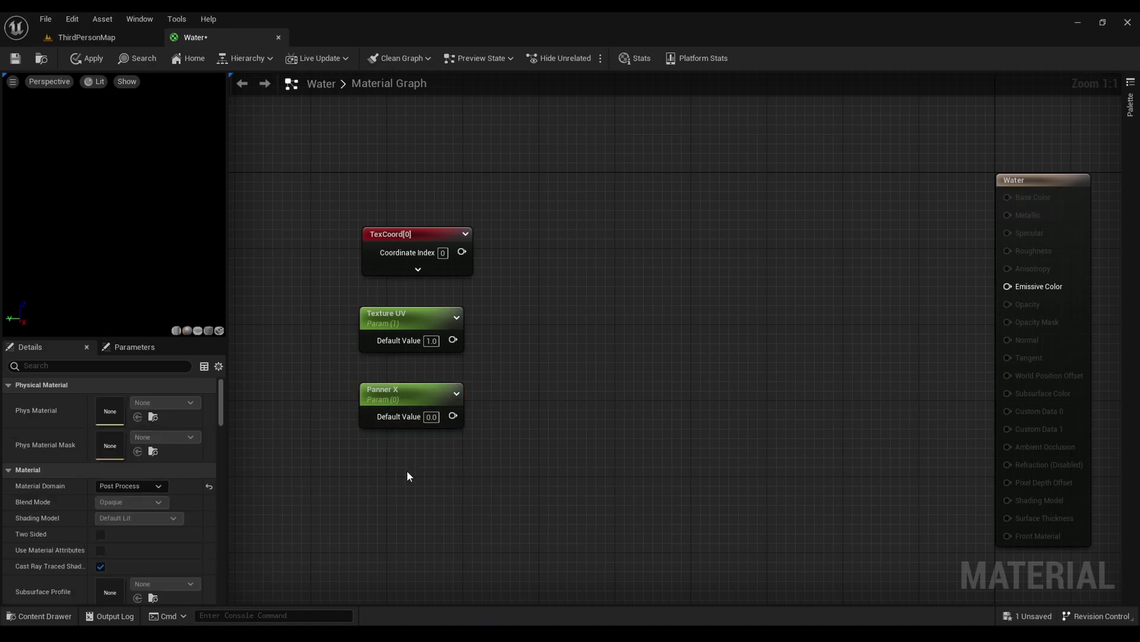
- Add a Panner Y scalar parameter aligned beneath Panner X
{"action": "right_click_drag", "start_coordinate": [408, 471], "coordinate": [428, 415]}
{"action": "left_click", "coordinate": [373, 417]}
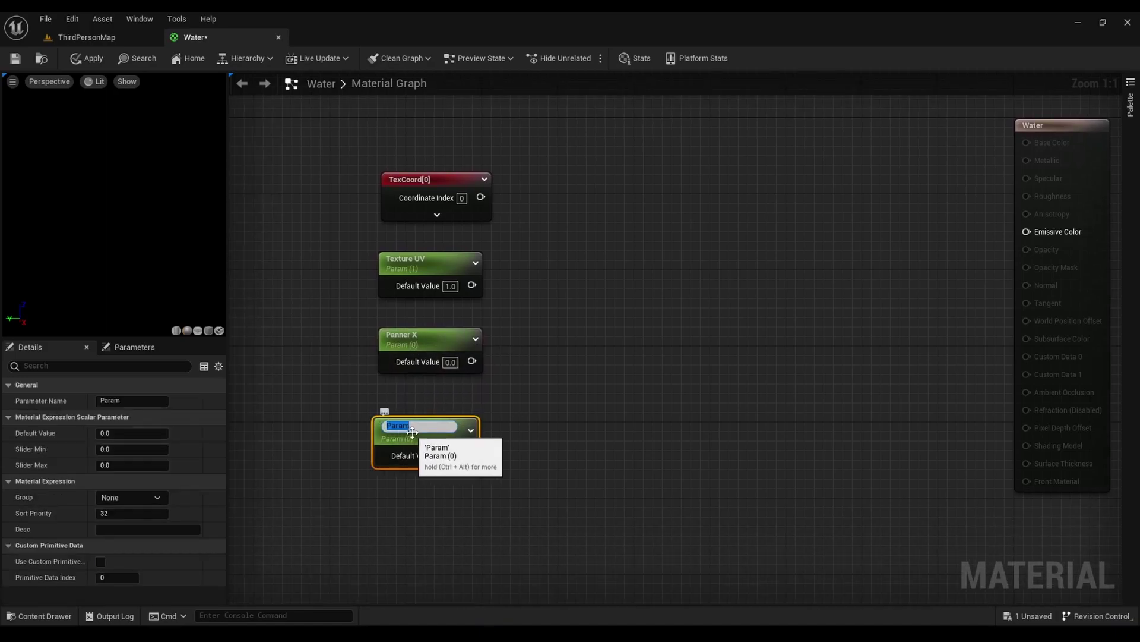
{"action": "type", "text": "Panner"}
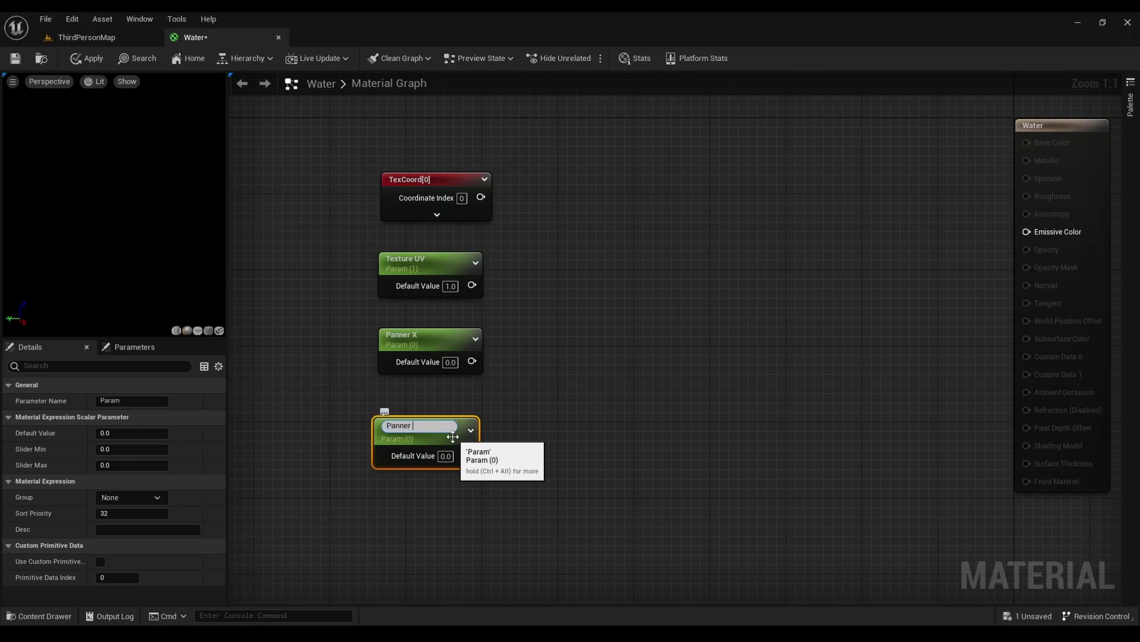
{"action": "type", "text": " Y"}
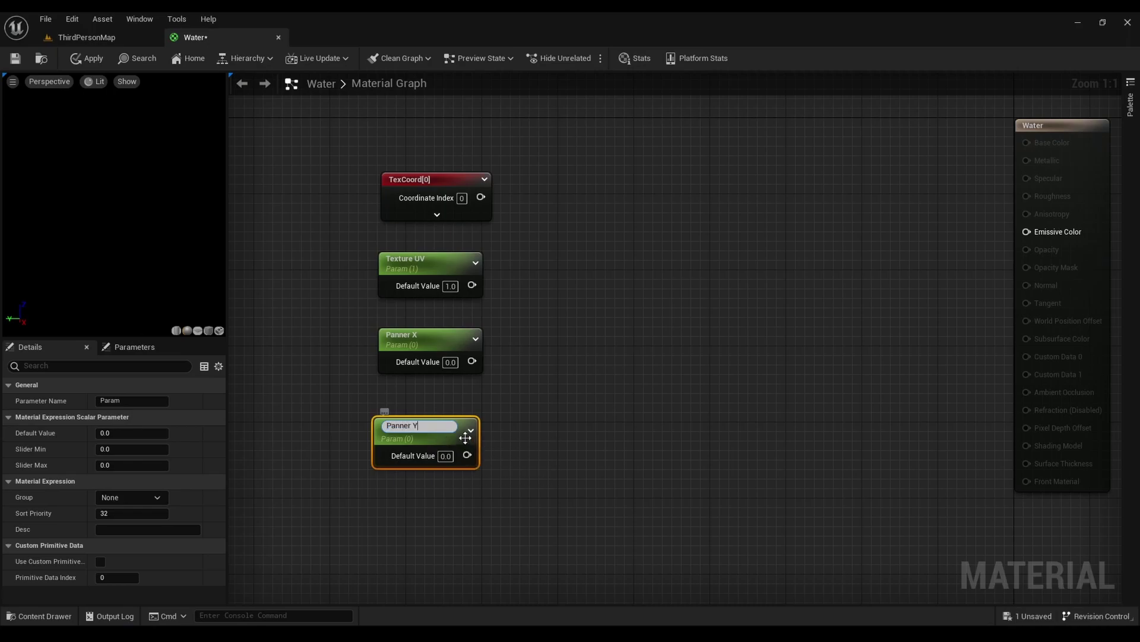
{"action": "key", "text": "Return"}
{"action": "mouse_move", "coordinate": [455, 439]}
{"action": "left_mouse_down"}
{"action": "mouse_move", "coordinate": [468, 435]}
{"action": "mouse_move", "coordinate": [462, 446]}
{"action": "left_mouse_up"}
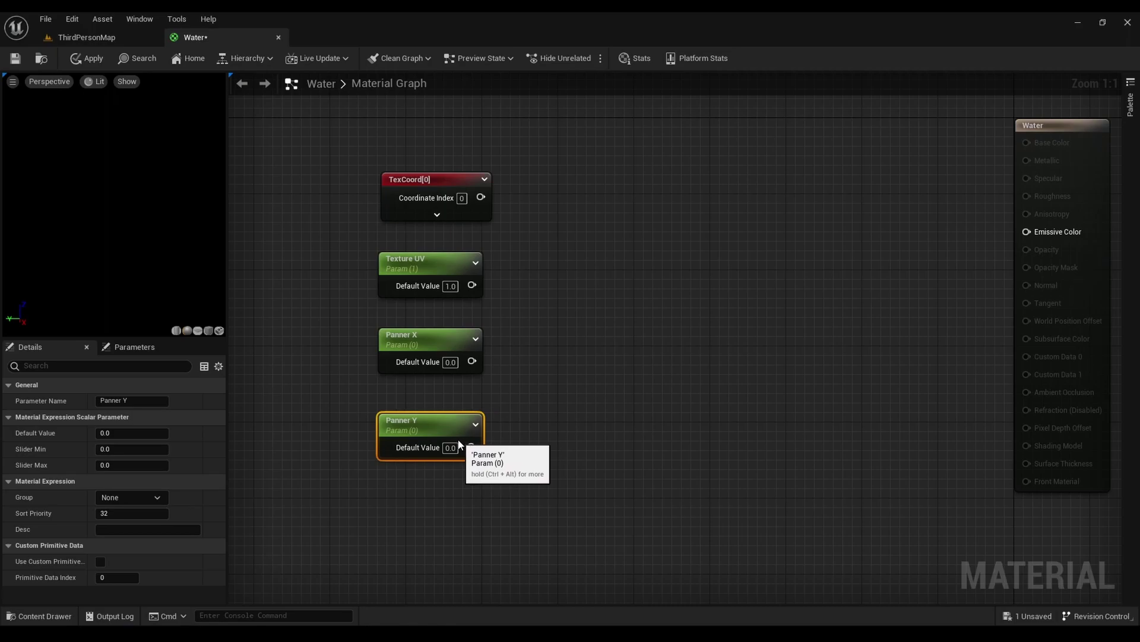
{"action": "right_click", "coordinate": [549, 389]}
- Add an Append node combining Panner X (A) and Panner Y (B)
{"action": "type", "text": "append"}
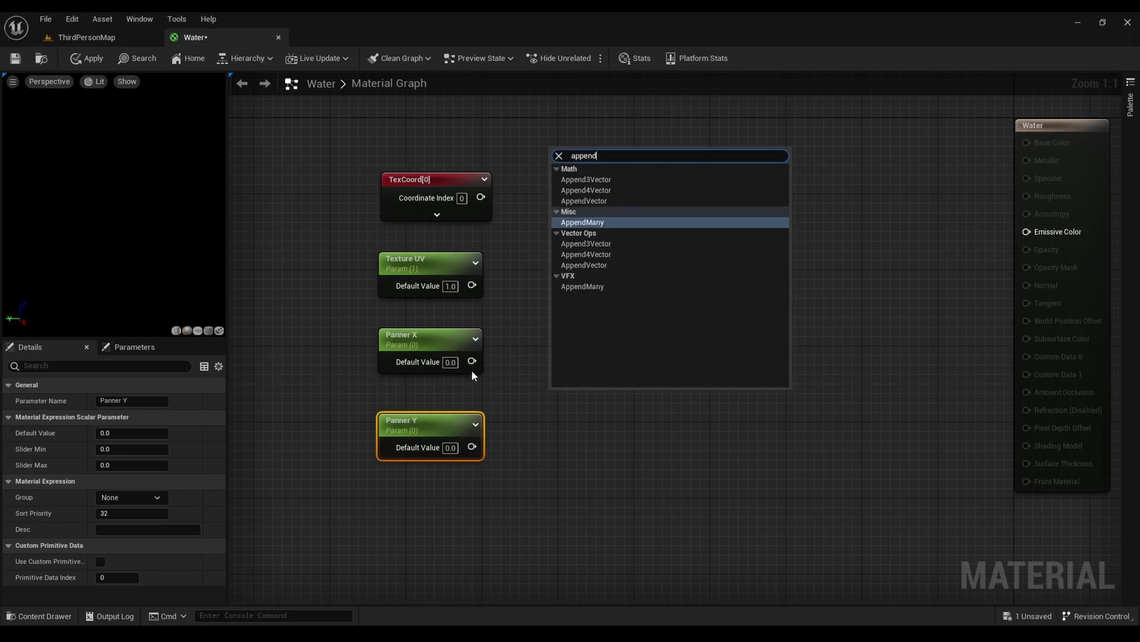
{"action": "left_click", "coordinate": [607, 202]}
{"action": "left_click_drag", "start_coordinate": [559, 415], "coordinate": [471, 361]}
{"action": "left_click_drag", "start_coordinate": [472, 447], "coordinate": [559, 369]}
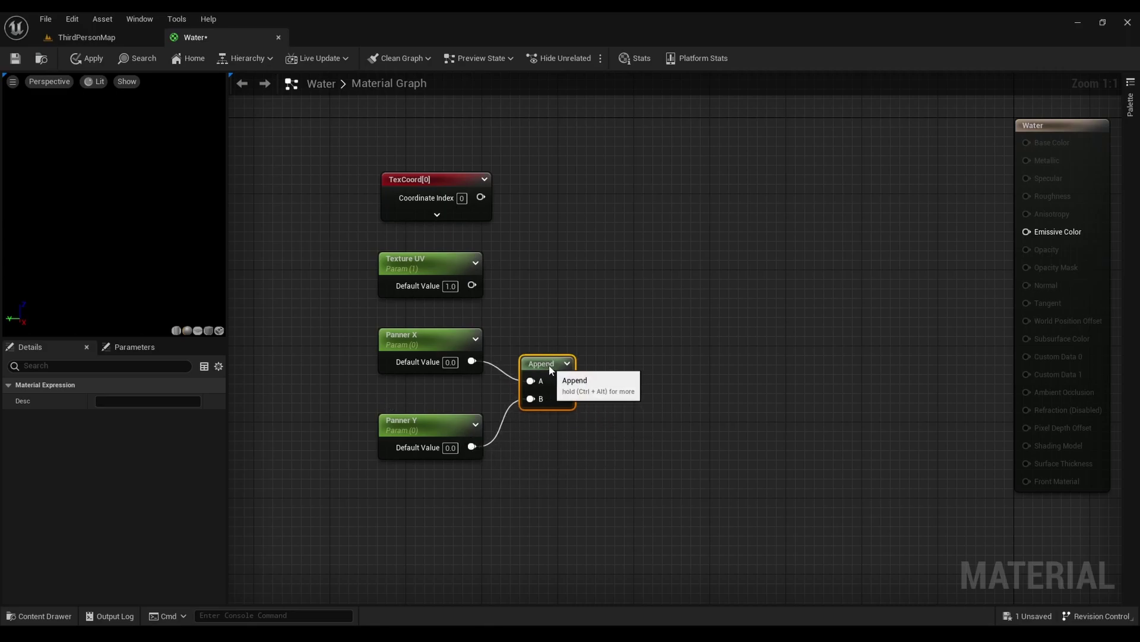
{"action": "right_click_drag", "start_coordinate": [551, 317], "coordinate": [535, 365]}
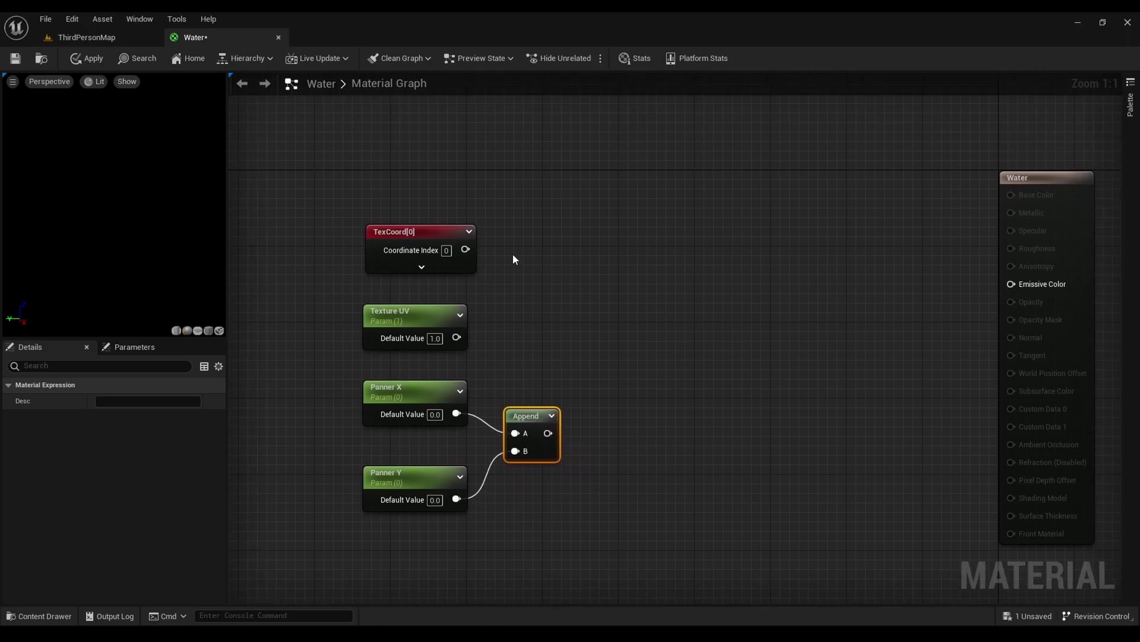
- Add a Multiply node multiplying TexCoord by Texture UV
{"action": "key", "text": "m"}
{"action": "left_click", "coordinate": [531, 299]}
{"action": "left_click_drag", "start_coordinate": [553, 307], "coordinate": [546, 229]}
{"action": "left_click_drag", "start_coordinate": [465, 250], "coordinate": [457, 336]}
{"action": "left_click_drag", "start_coordinate": [552, 231], "coordinate": [597, 233]}
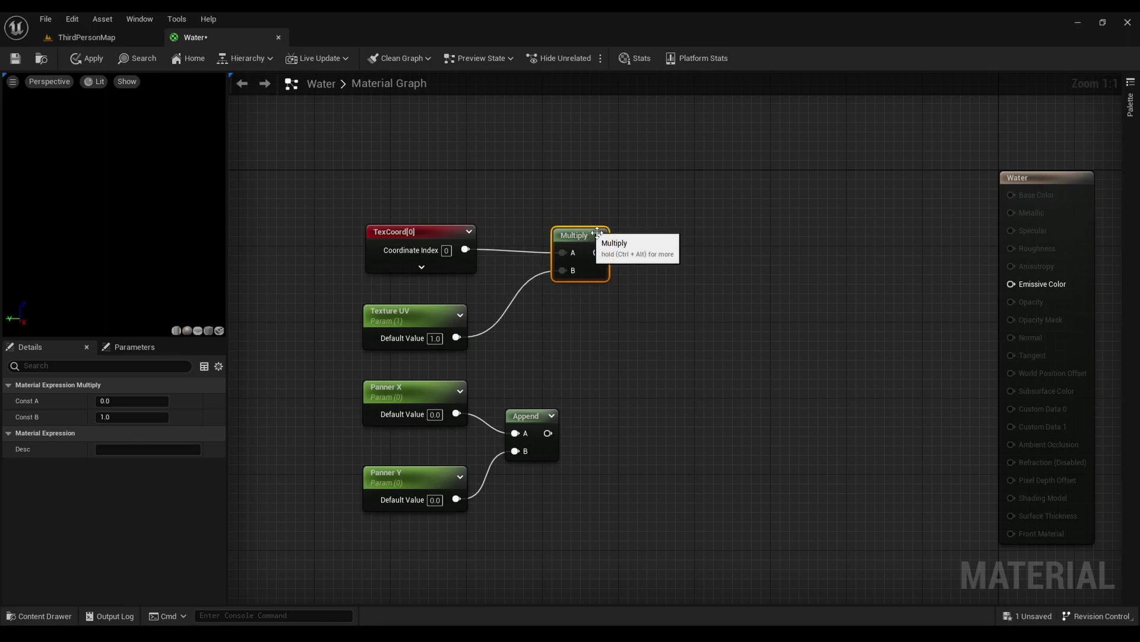
- Add a Panner node with Coordinate from Multiply and Speed from Append
{"action": "right_click", "coordinate": [648, 285]}
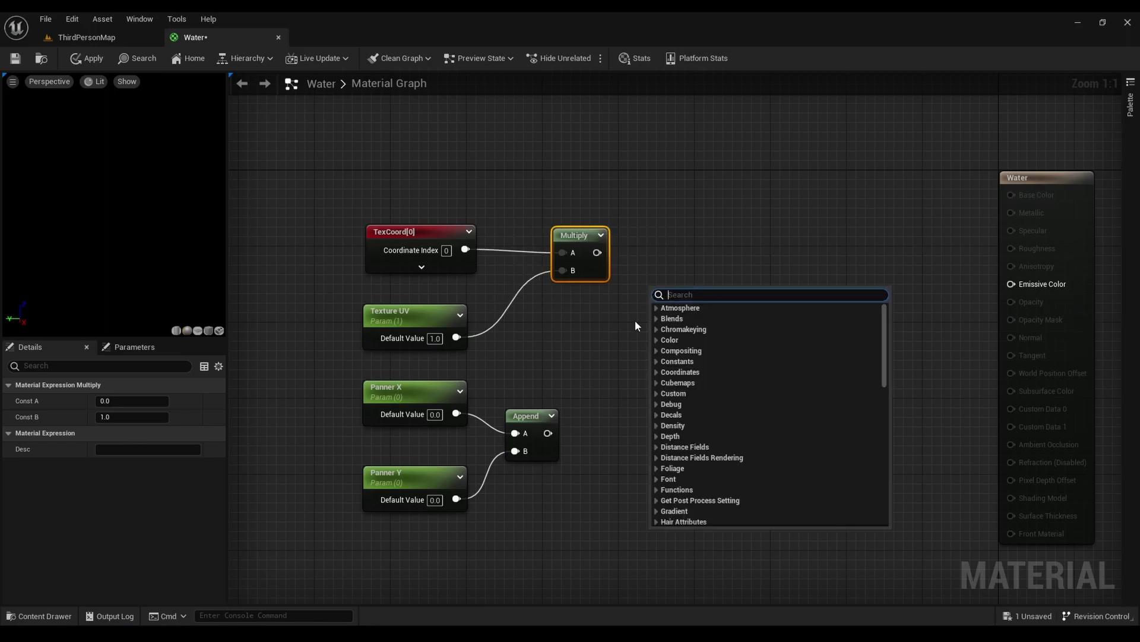
{"action": "type", "text": "panner"}
{"action": "key", "text": "Return"}
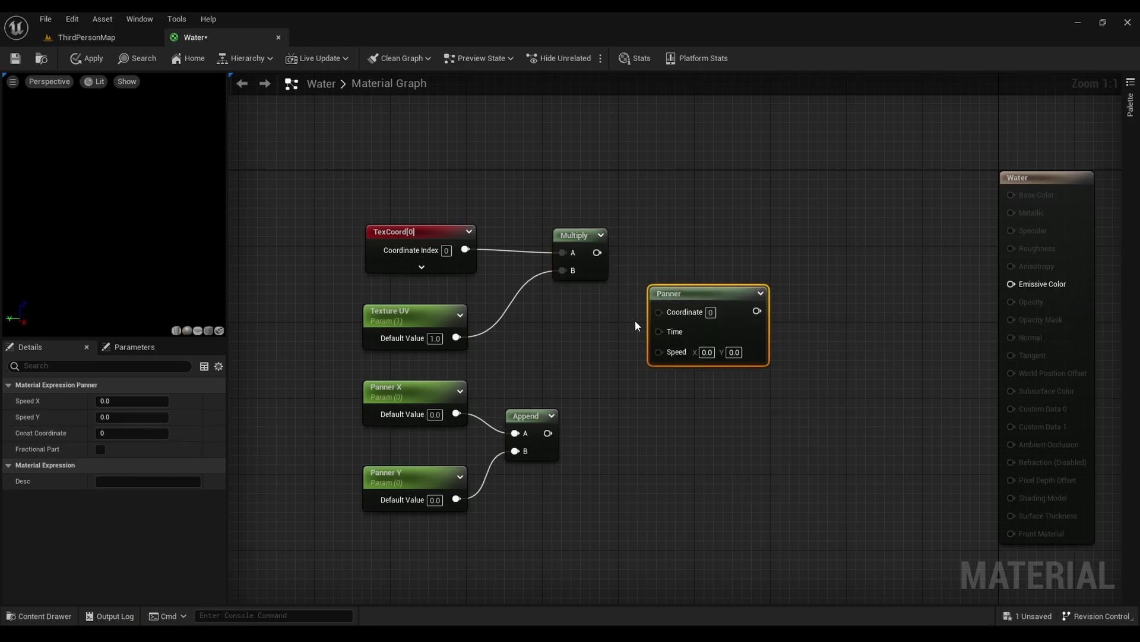
{"action": "left_click_drag", "start_coordinate": [689, 297], "coordinate": [688, 239]}
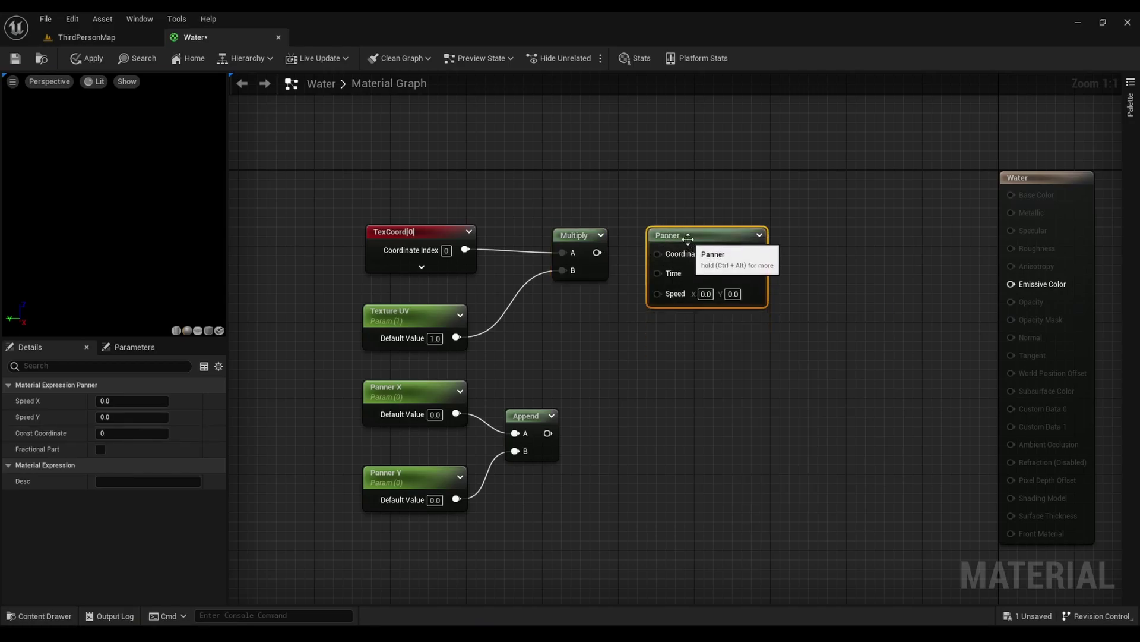
{"action": "left_click_drag", "start_coordinate": [597, 253], "coordinate": [659, 252]}
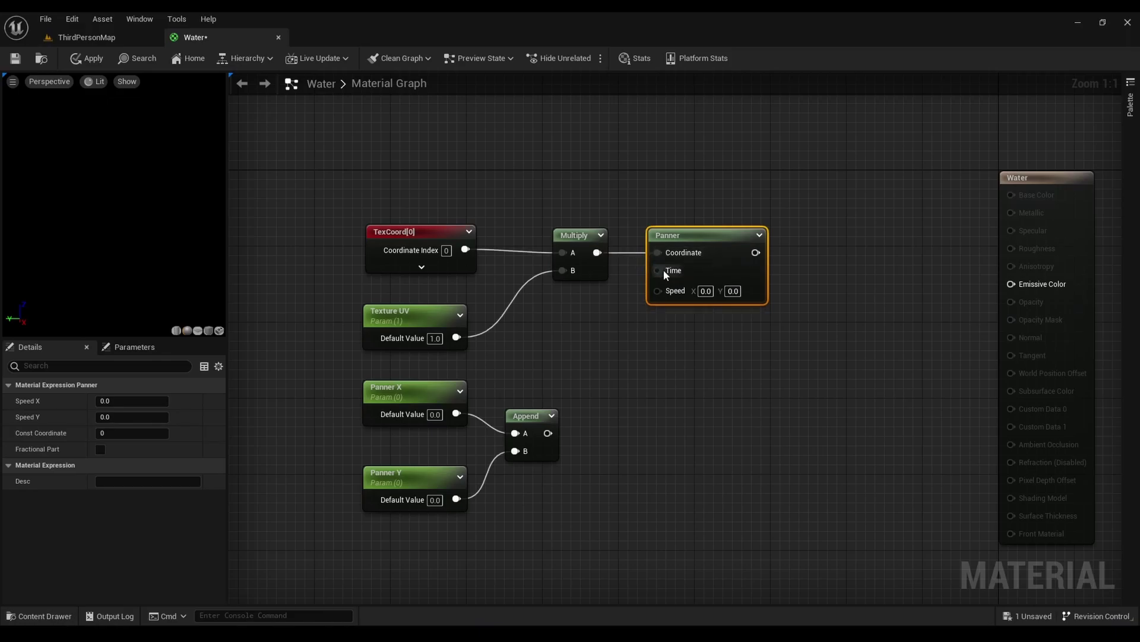
{"action": "left_click_drag", "start_coordinate": [657, 291], "coordinate": [546, 434]}
{"action": "right_click_drag", "start_coordinate": [671, 393], "coordinate": [509, 391]}
{"action": "right_click_drag", "start_coordinate": [671, 303], "coordinate": [632, 364]}
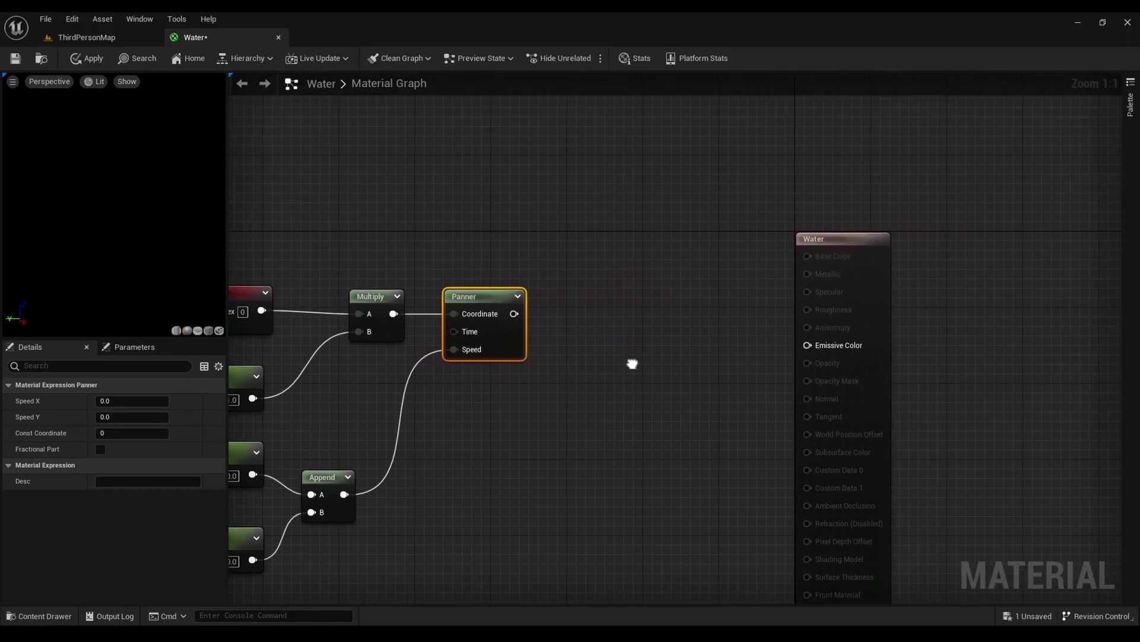
- Add a Texture Sample node whose UVs come from the Panner output
{"action": "right_click", "coordinate": [621, 319]}
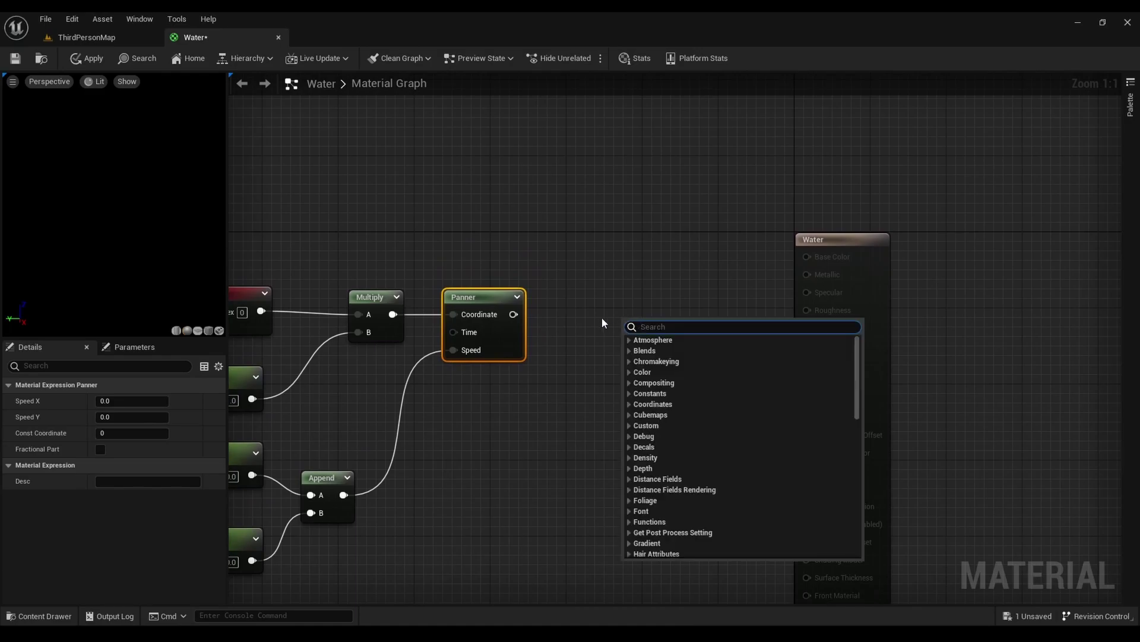
{"action": "type", "text": "texure"}
{"action": "key", "text": "BackSpace"}
{"action": "key", "text": "BackSpace"}
{"action": "key", "text": "BackSpace"}
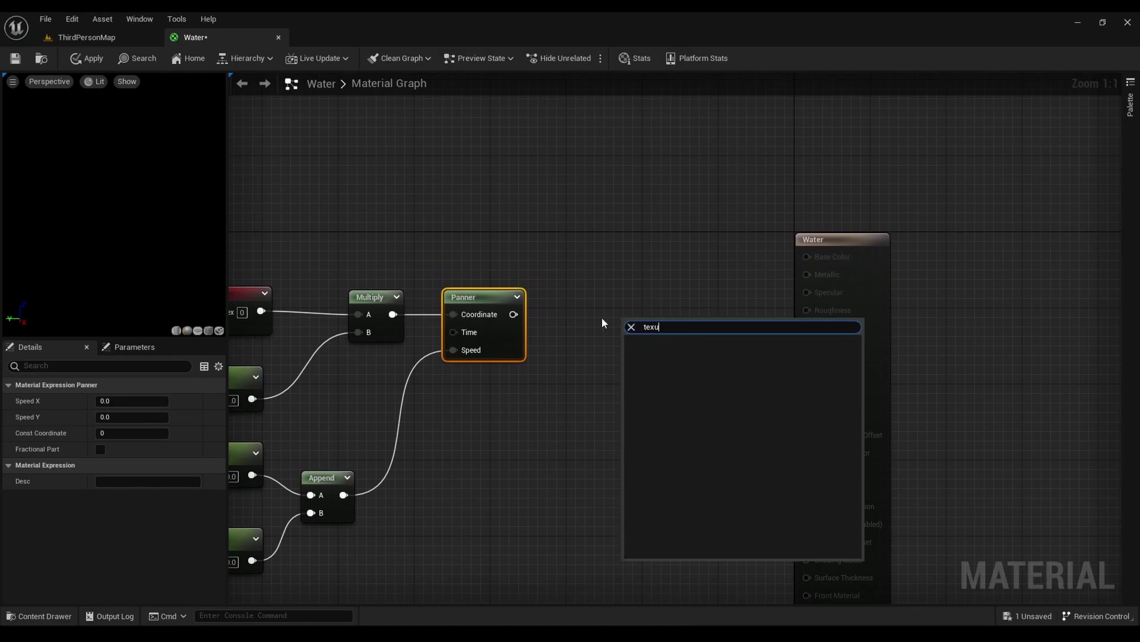
{"action": "type", "text": "ture"}
{"action": "key", "text": "Return"}
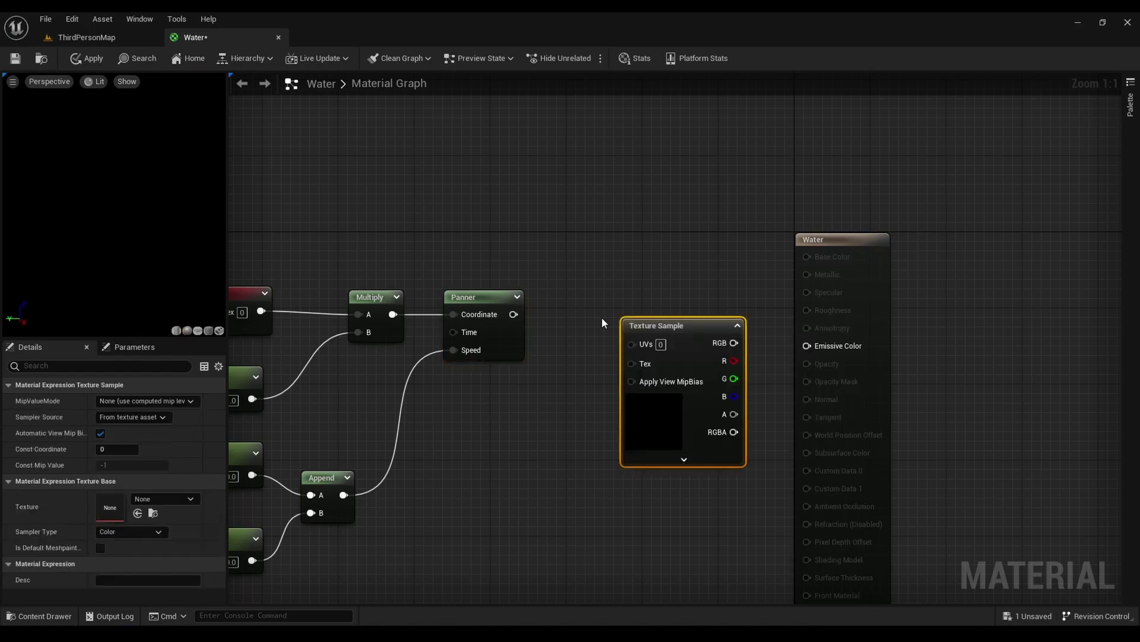
{"action": "left_click_drag", "start_coordinate": [656, 328], "coordinate": [611, 290]}
{"action": "left_click_drag", "start_coordinate": [509, 316], "coordinate": [587, 306]}
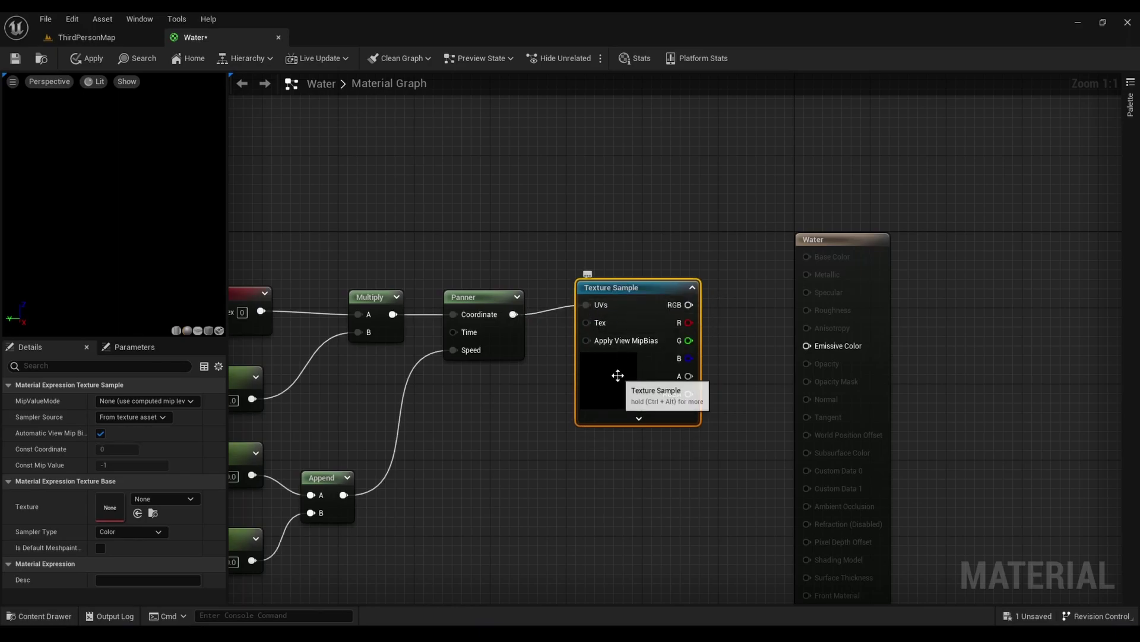
- Assign the water_n texture to the Texture Sample
{"action": "left_click", "coordinate": [177, 498]}
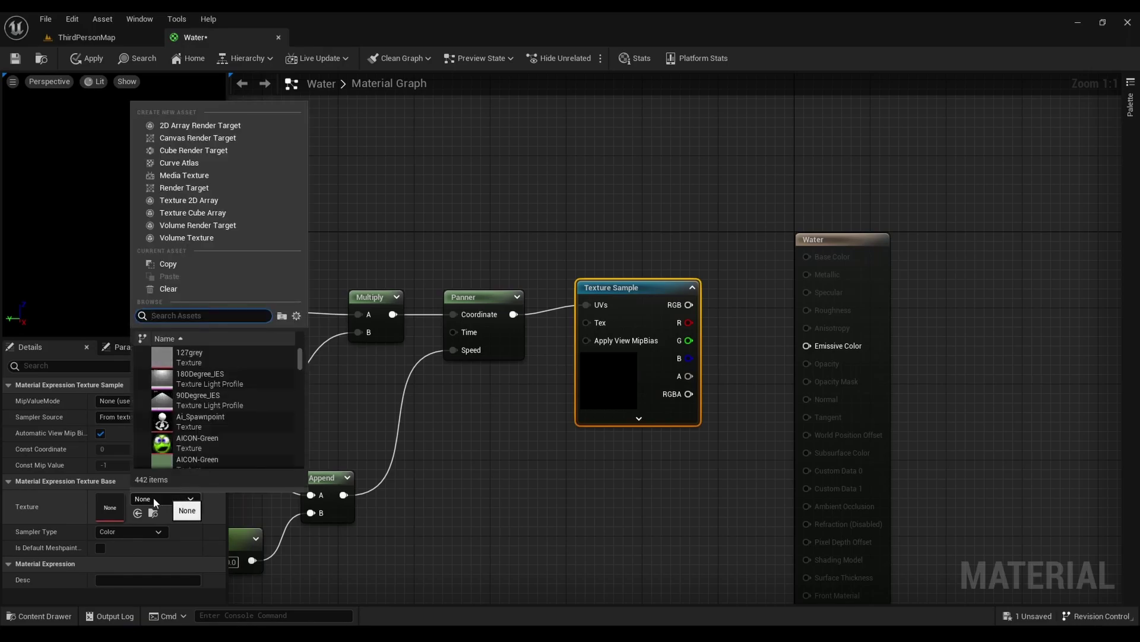
{"action": "type", "text": "water"}
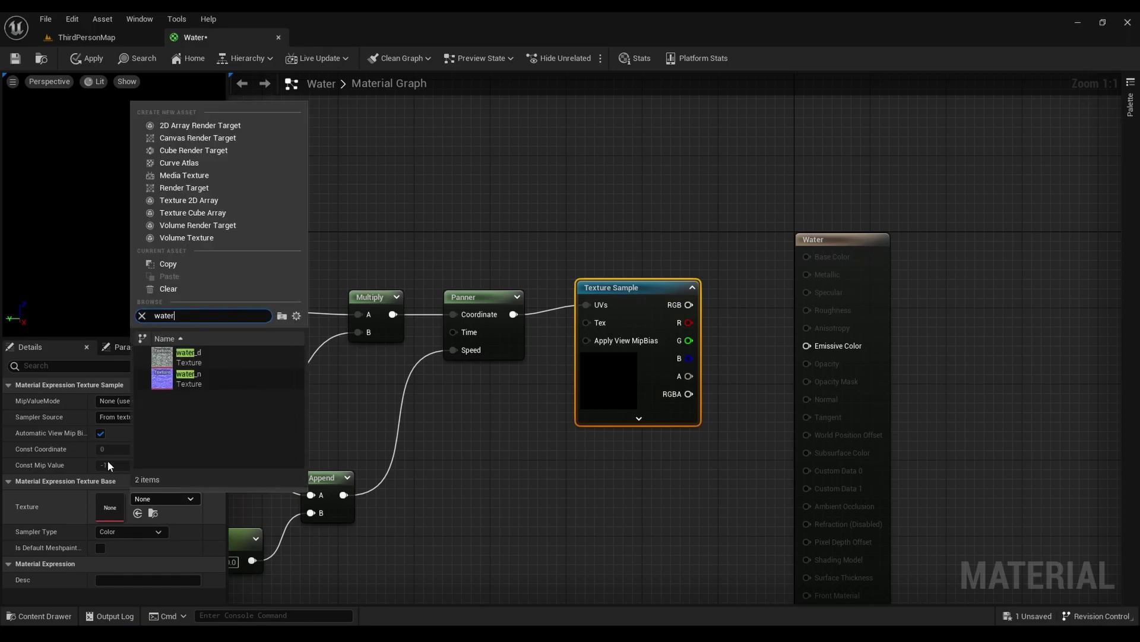
{"action": "left_click", "coordinate": [162, 400]}
{"action": "scroll", "coordinate": [597, 336], "scroll_direction": "down", "scroll_amount": 4}
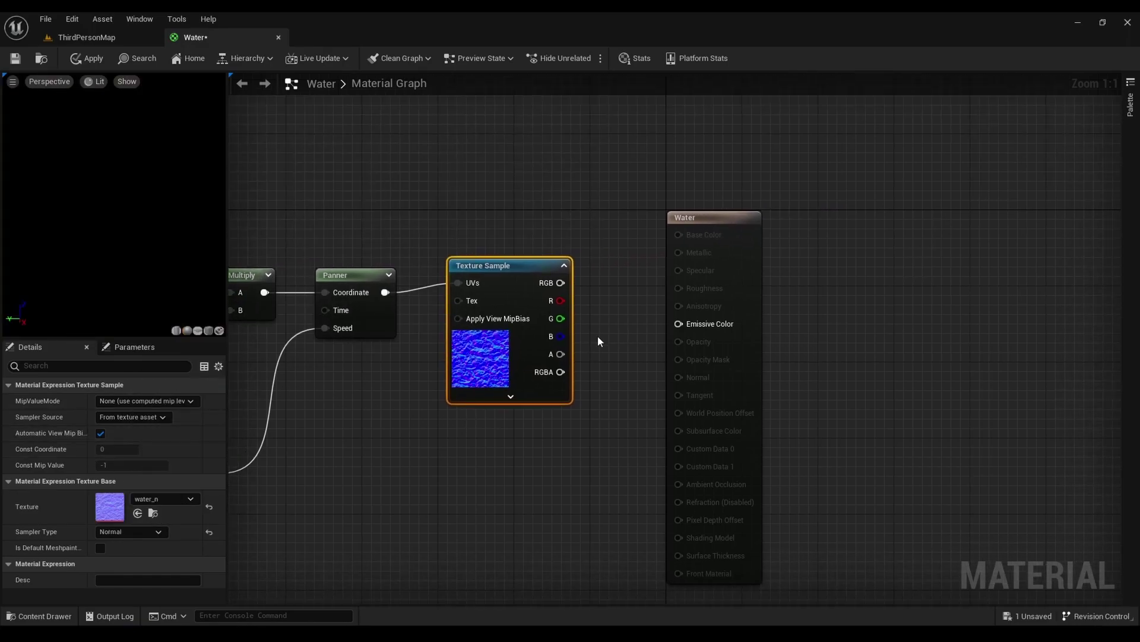
{"action": "left_click_drag", "start_coordinate": [657, 286], "coordinate": [966, 318]}
- Add a Mask (R G) component mask fed by the texture's RGB output
{"action": "scroll", "coordinate": [736, 300], "scroll_direction": "up", "scroll_amount": 2}
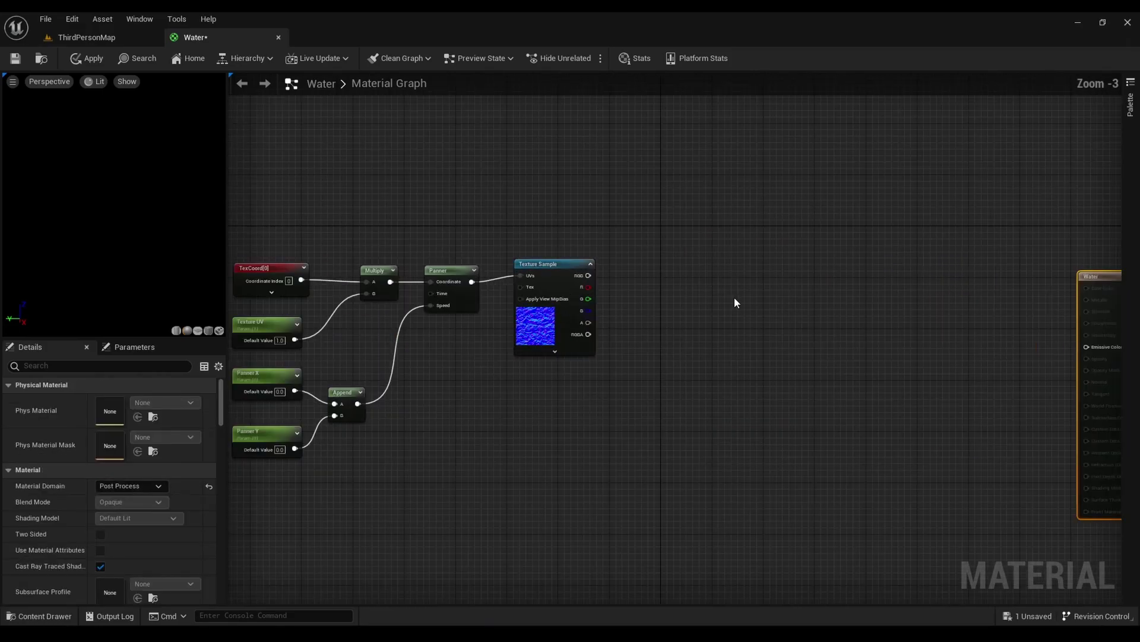
{"action": "scroll", "coordinate": [648, 293], "scroll_direction": "up", "scroll_amount": 1}
{"action": "right_click_drag", "start_coordinate": [648, 293], "coordinate": [504, 267]}
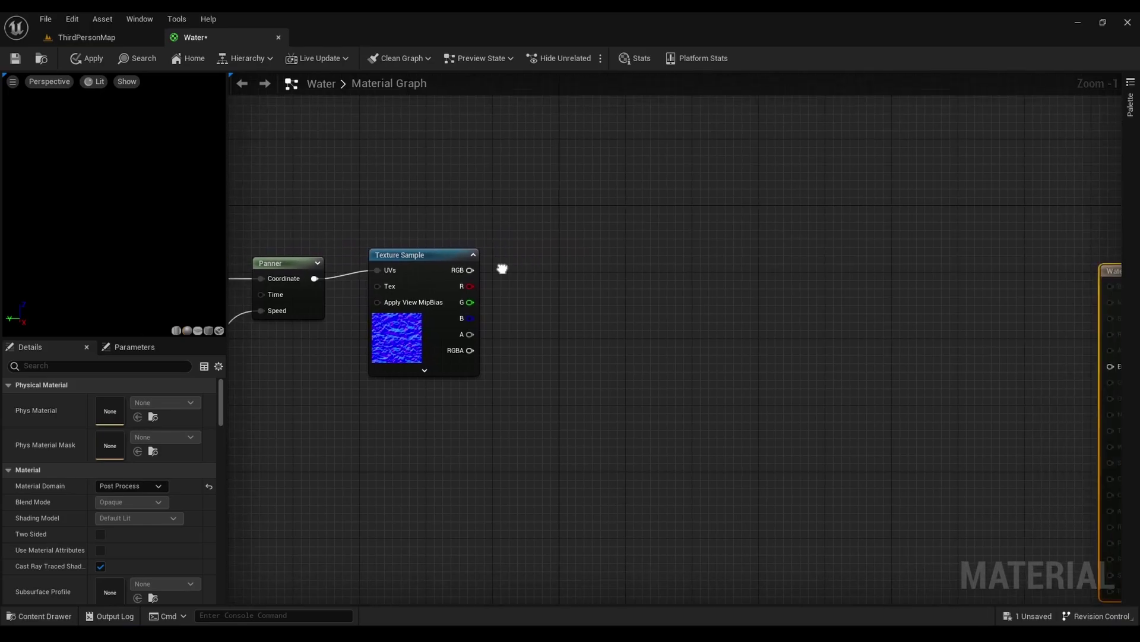
{"action": "left_click_drag", "start_coordinate": [471, 269], "coordinate": [552, 264]}
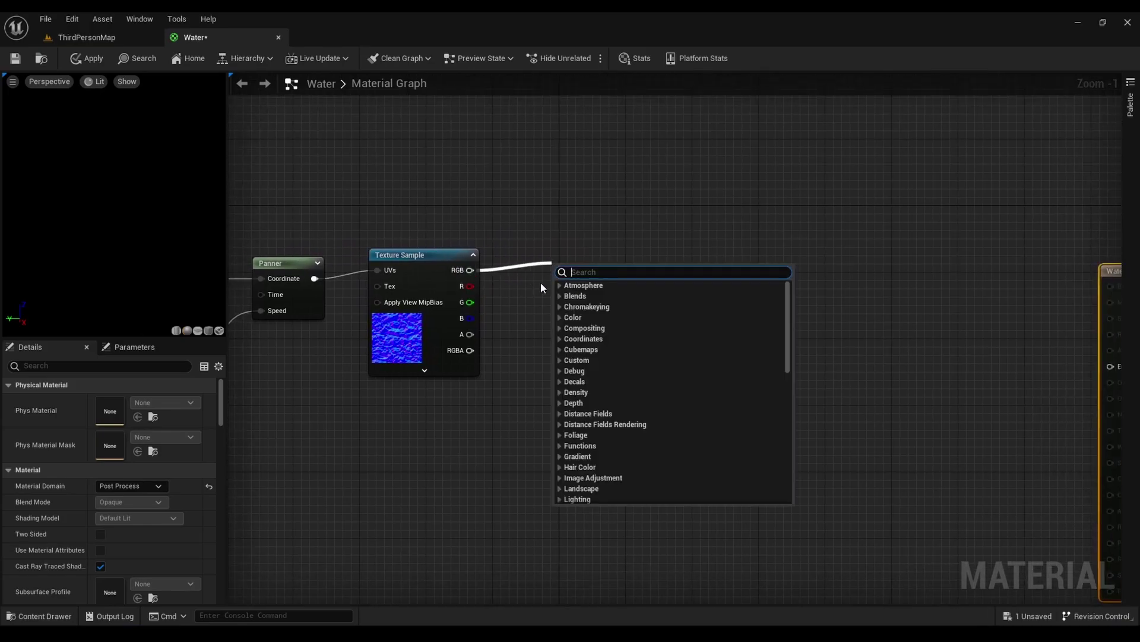
{"action": "type", "text": "mask"}
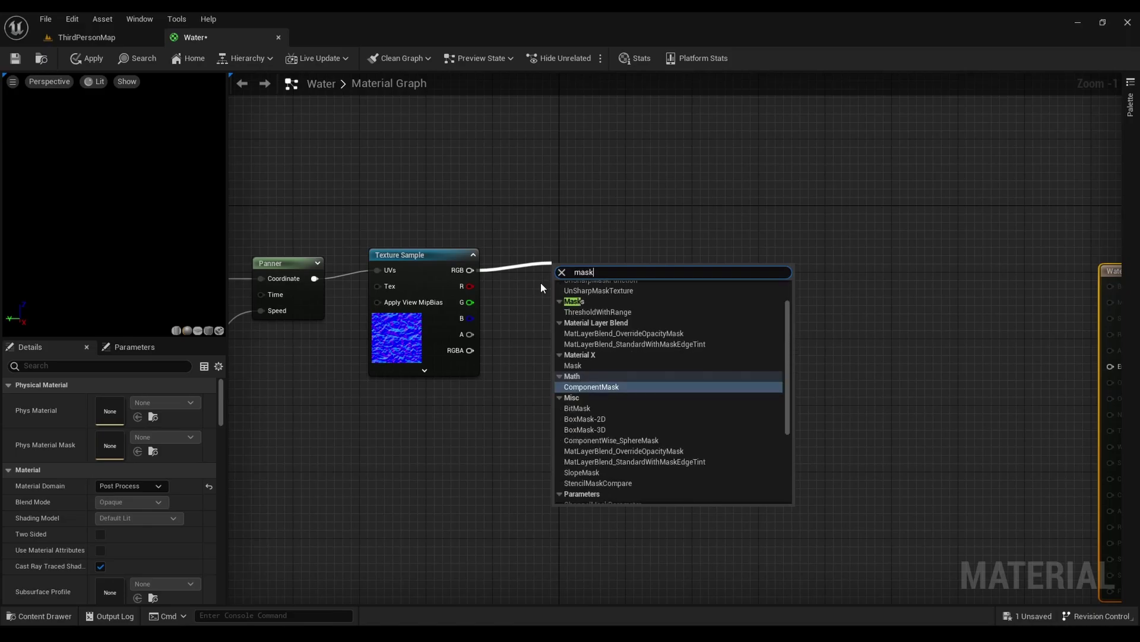
{"action": "key", "text": "Return"}
{"action": "scroll", "coordinate": [576, 271], "scroll_direction": "up", "scroll_amount": 1}
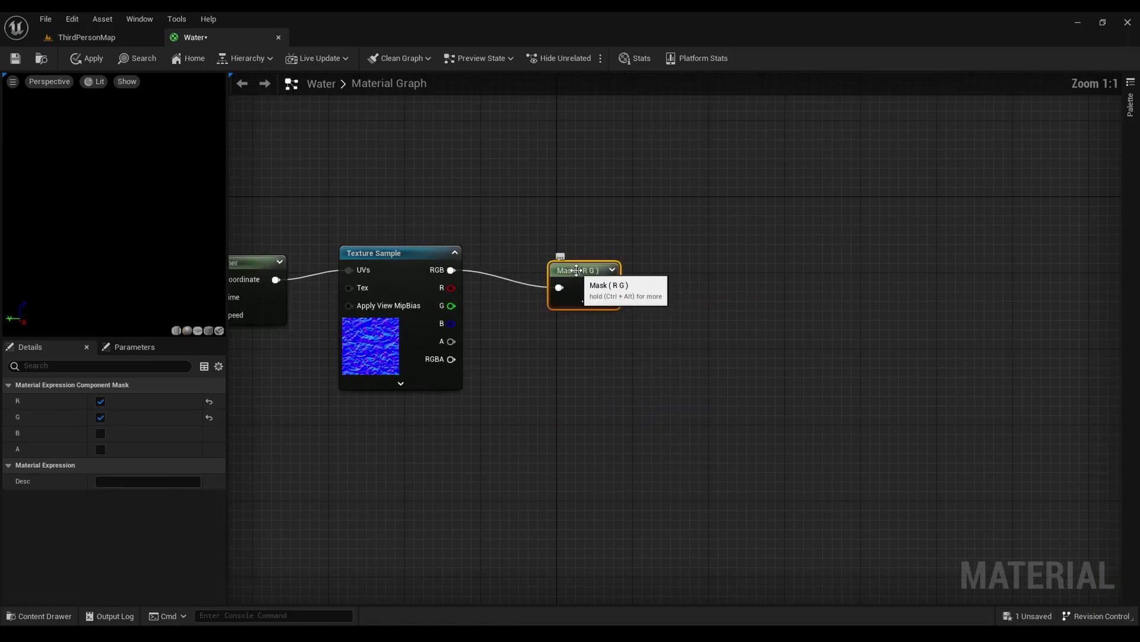
{"action": "mouse_move", "coordinate": [577, 272]}
{"action": "left_mouse_down"}
{"action": "mouse_move", "coordinate": [550, 262]}
{"action": "mouse_move", "coordinate": [573, 254]}
{"action": "left_mouse_up"}
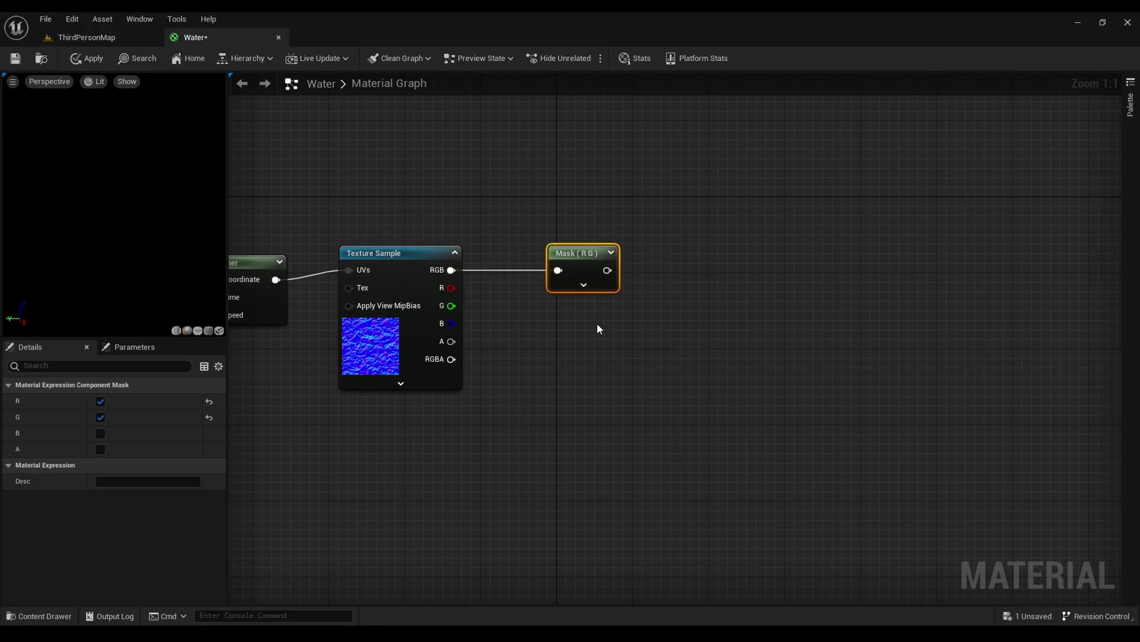
- Add an Intensity scalar parameter at 1.0 below the mask
{"action": "left_click", "coordinate": [565, 378]}
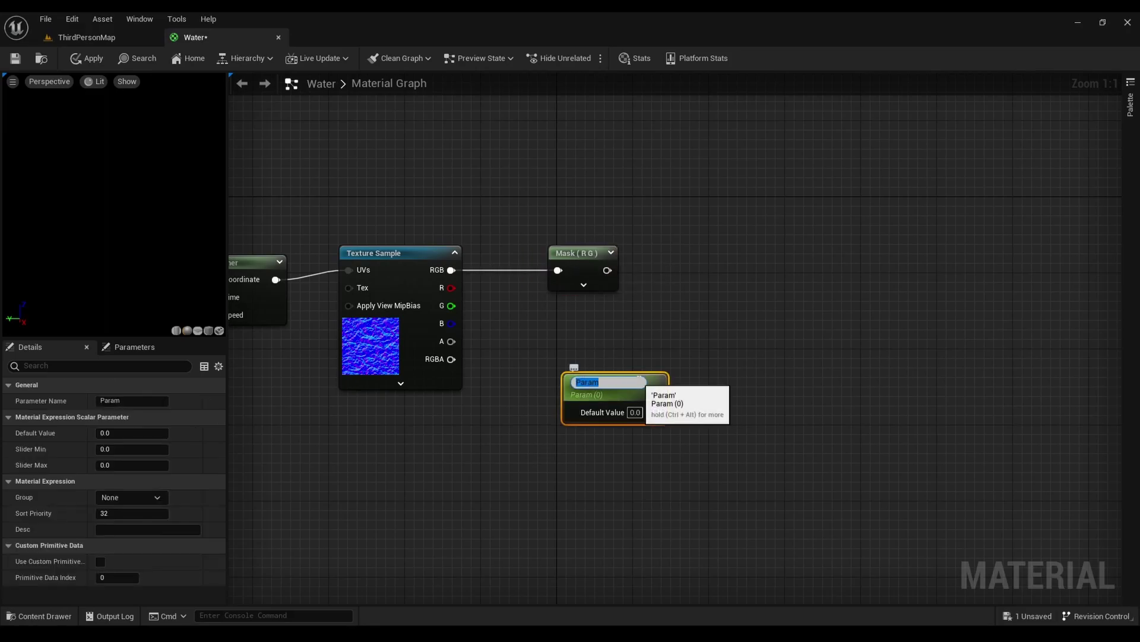
{"action": "type", "text": "Intensity"}
{"action": "key", "text": "Return"}
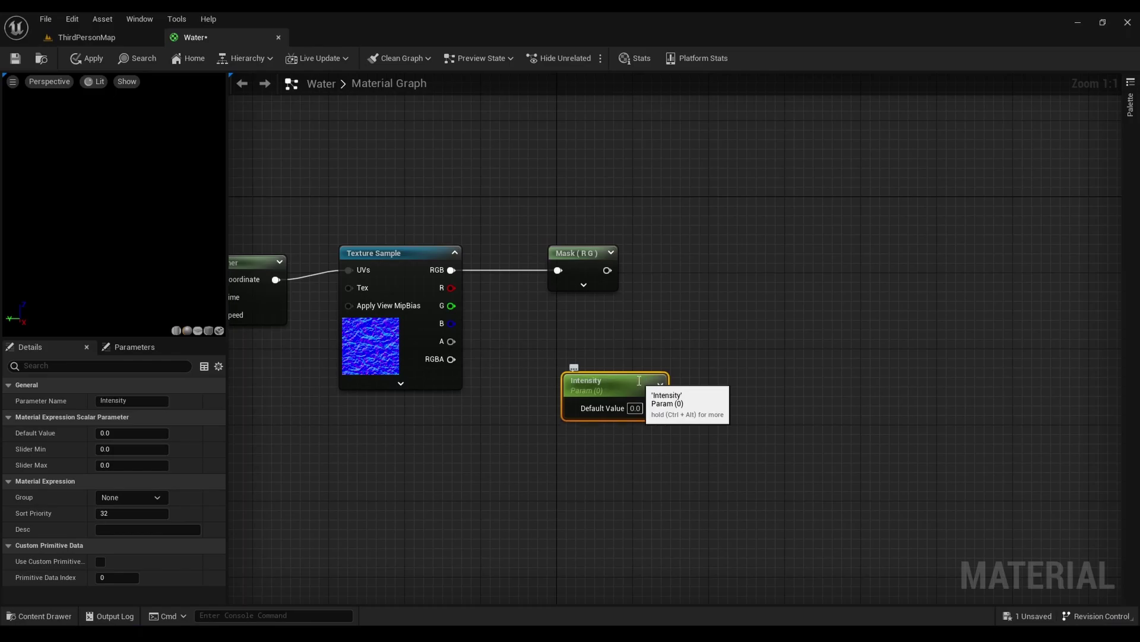
{"action": "mouse_move", "coordinate": [600, 389]}
{"action": "left_mouse_down"}
{"action": "mouse_move", "coordinate": [560, 388]}
{"action": "mouse_move", "coordinate": [614, 373]}
{"action": "left_mouse_up"}
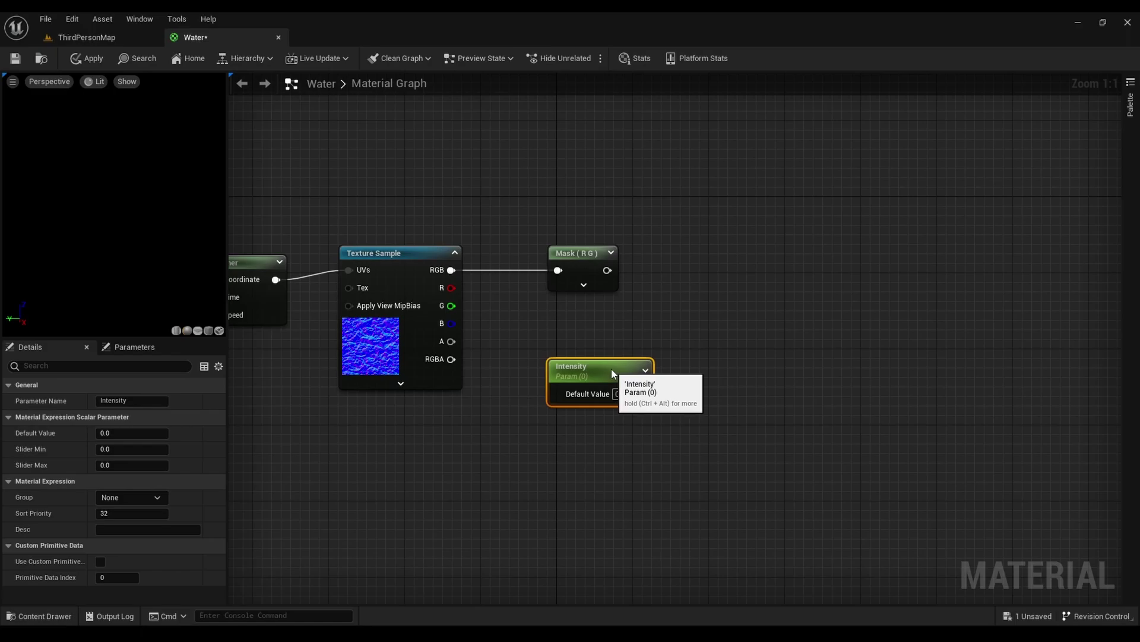
{"action": "left_click", "coordinate": [139, 429]}
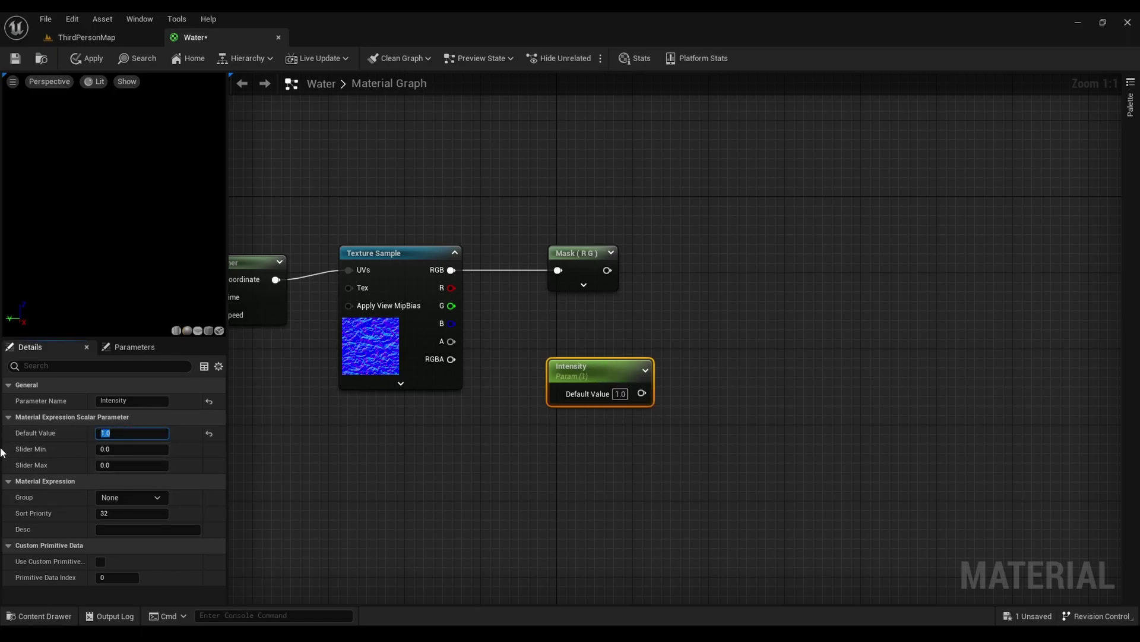
{"action": "right_click_drag", "start_coordinate": [574, 361], "coordinate": [539, 355]}
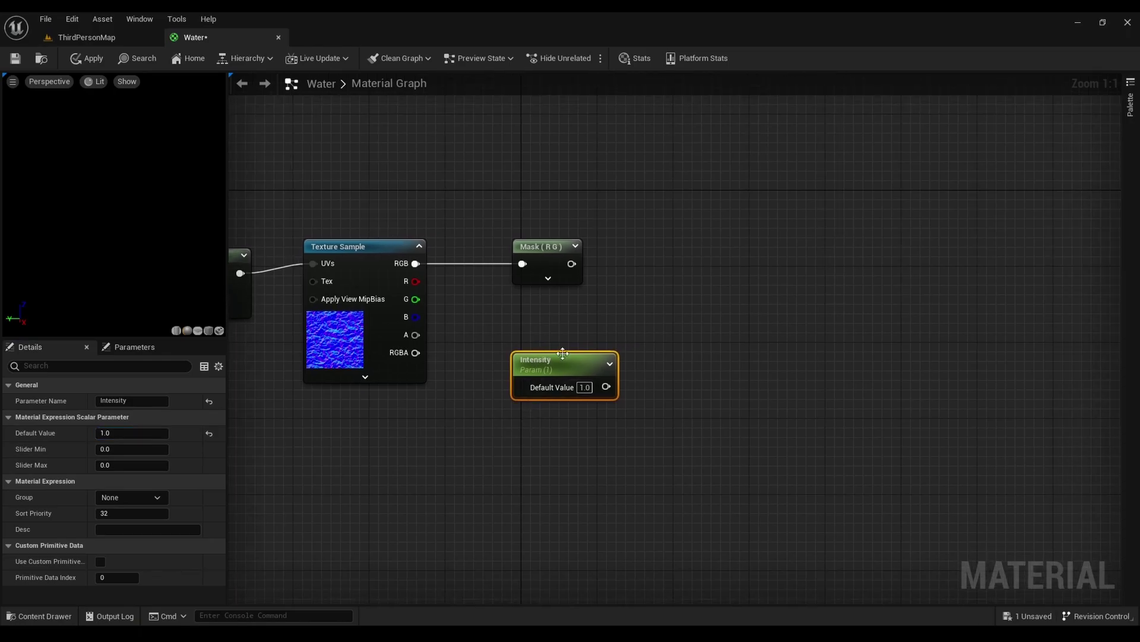
{"action": "left_click_drag", "start_coordinate": [563, 354], "coordinate": [559, 317]}
{"action": "left_click", "coordinate": [543, 400]}
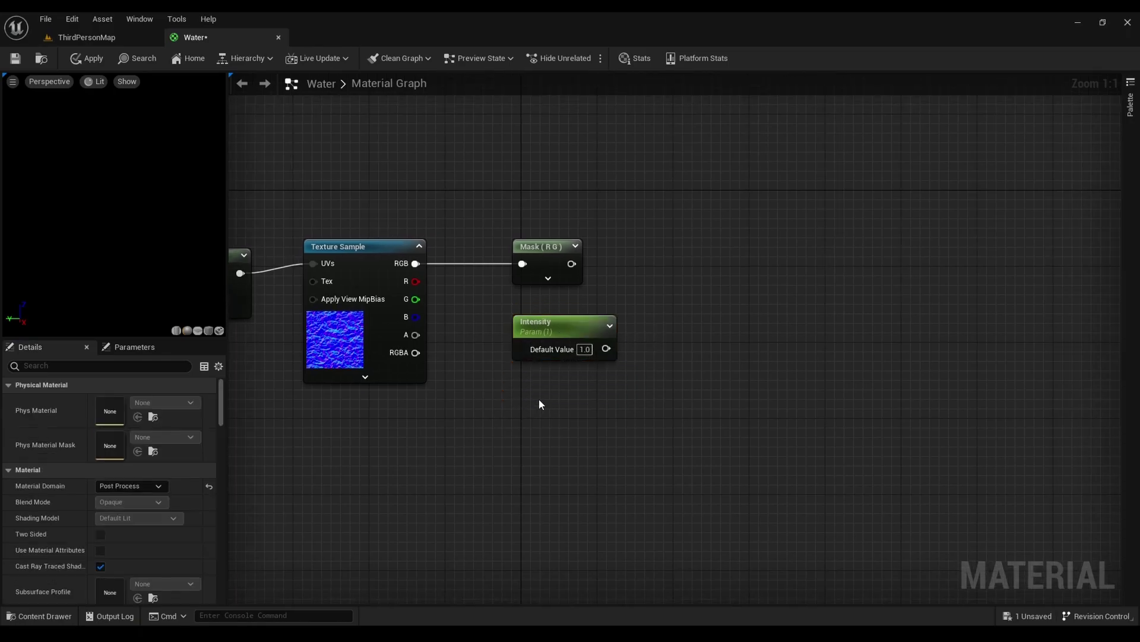
- Add a Power scalar parameter with default value 2.0
{"action": "left_click", "coordinate": [531, 426]}
{"action": "type", "text": "Po"}
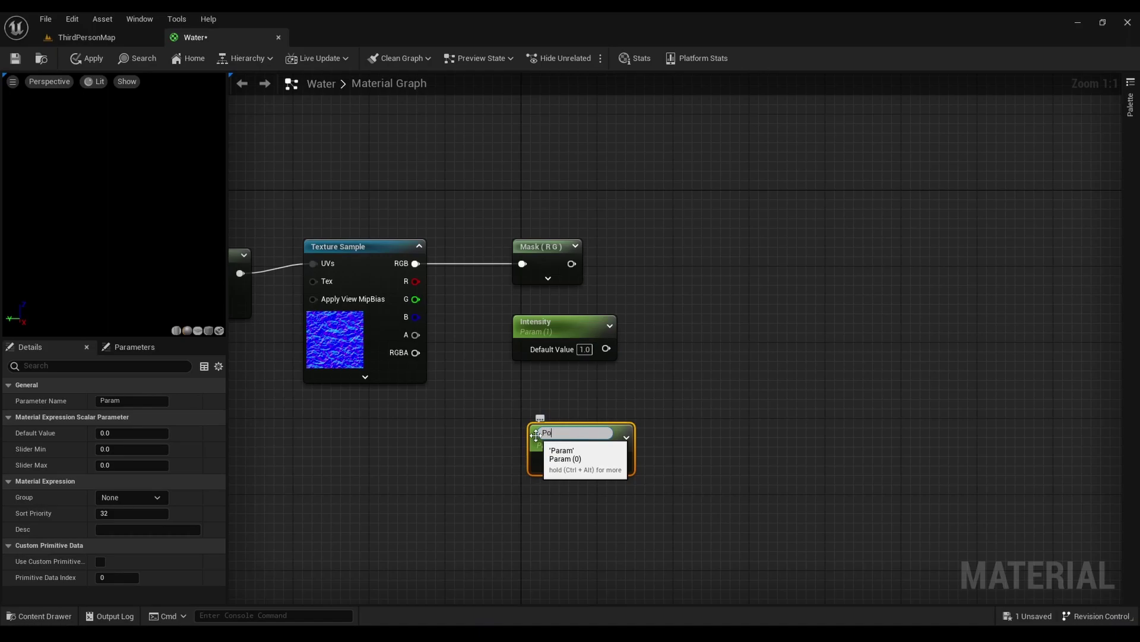
{"action": "type", "text": "wer"}
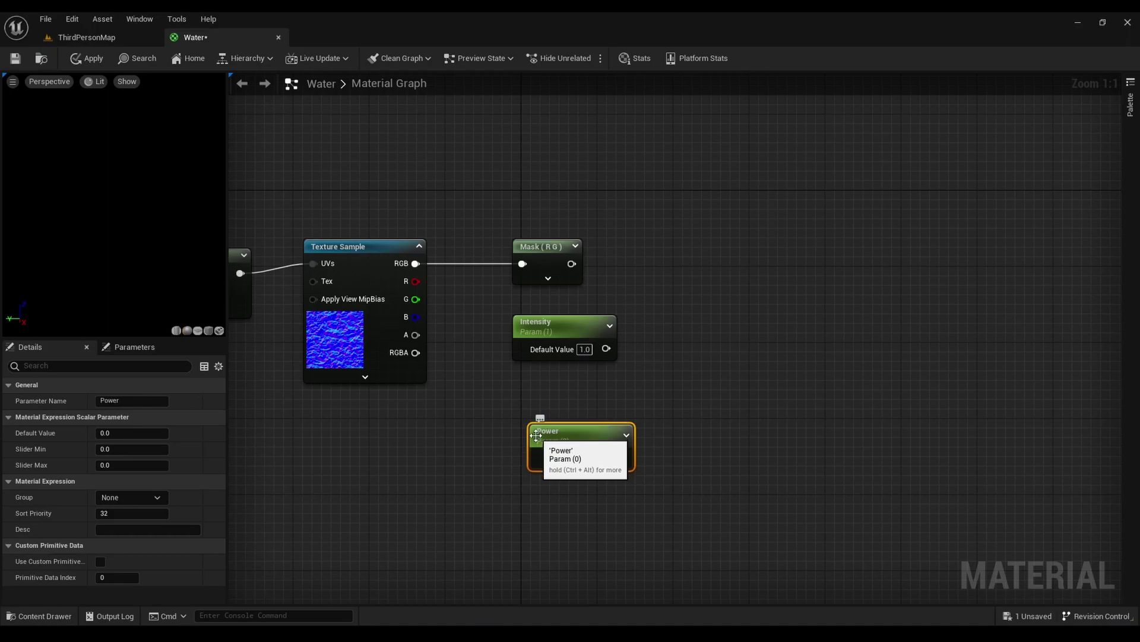
{"action": "key", "text": "Return"}
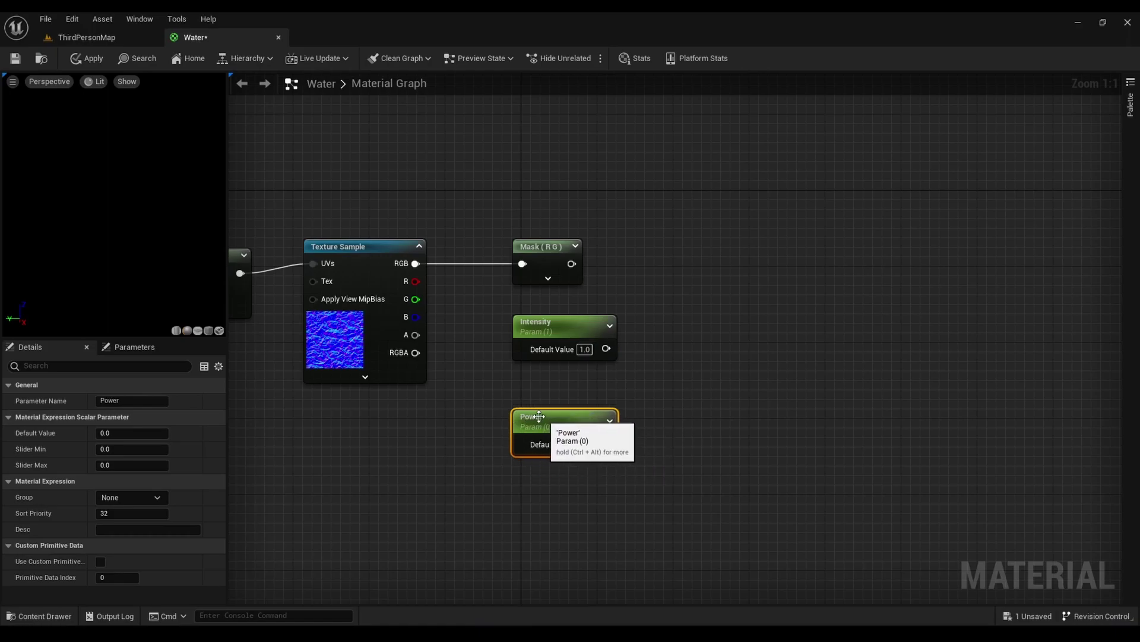
{"action": "left_click", "coordinate": [126, 438]}
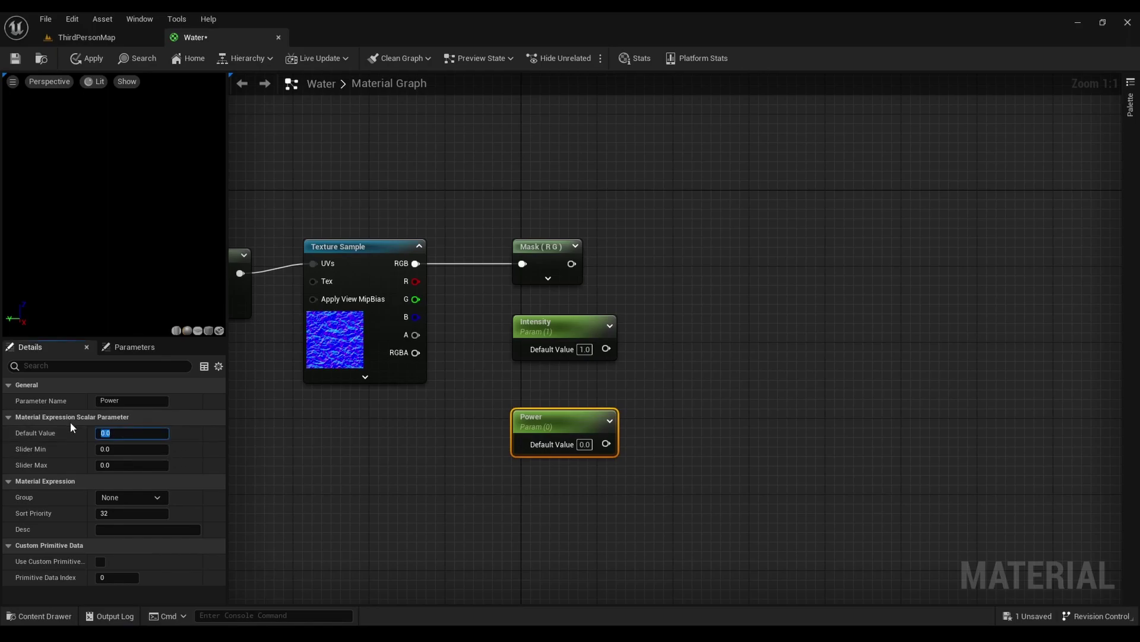
{"action": "type", "text": "2"}
{"action": "key", "text": "Return"}
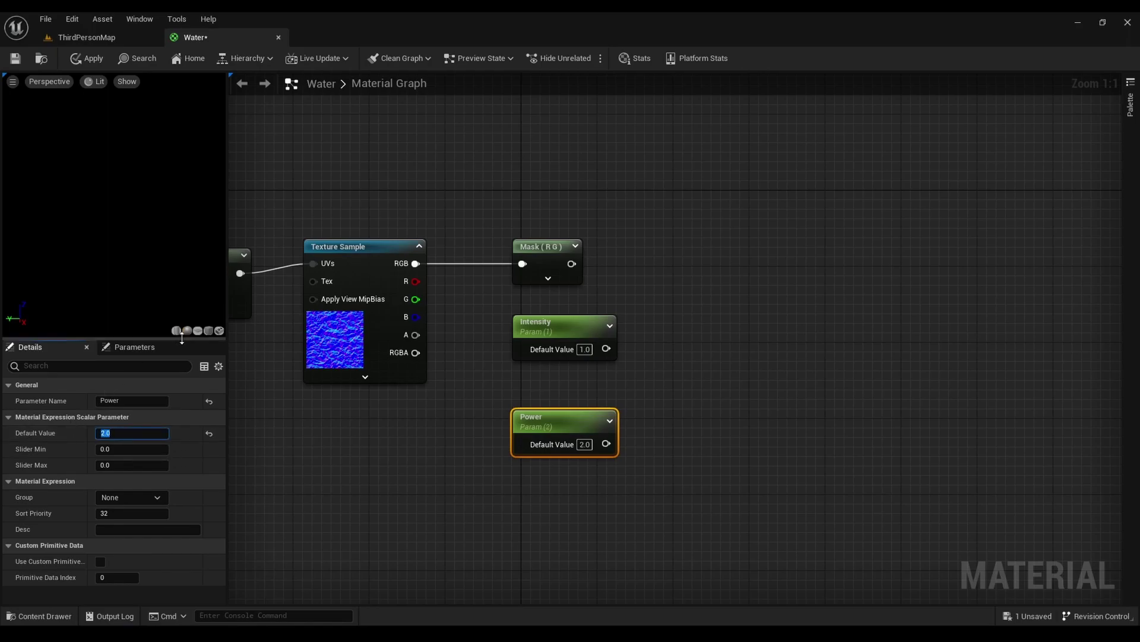
{"action": "right_click_drag", "start_coordinate": [612, 384], "coordinate": [464, 351]}
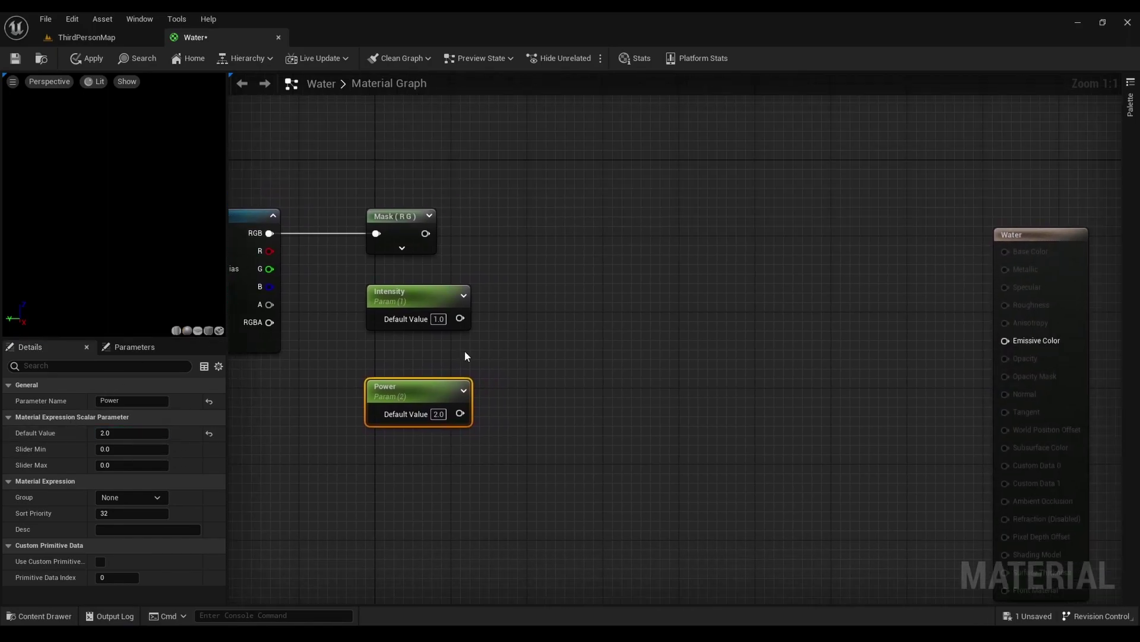
- Multiply the mask result by Intensity with a new Multiply node
{"action": "key", "text": "m"}
{"action": "left_click", "coordinate": [508, 350]}
{"action": "left_click_drag", "start_coordinate": [556, 358], "coordinate": [578, 219]}
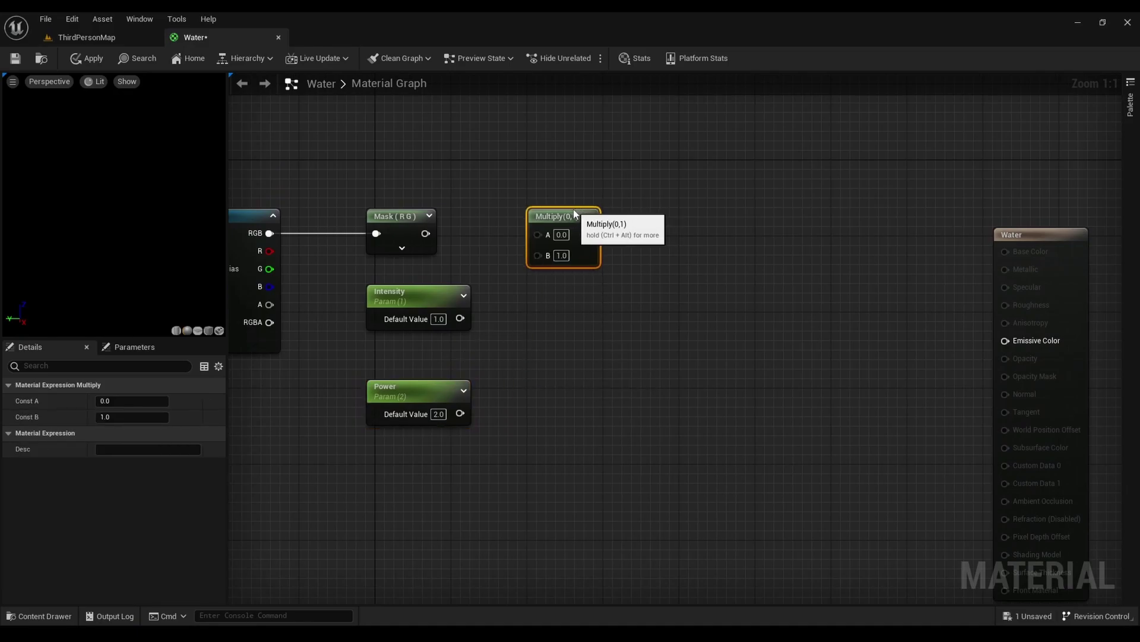
{"action": "left_click_drag", "start_coordinate": [425, 233], "coordinate": [568, 241]}
{"action": "left_click_drag", "start_coordinate": [460, 318], "coordinate": [572, 219]}
- Add a Power node raising the Multiply result to the Power parameter
{"action": "right_click", "coordinate": [568, 326]}
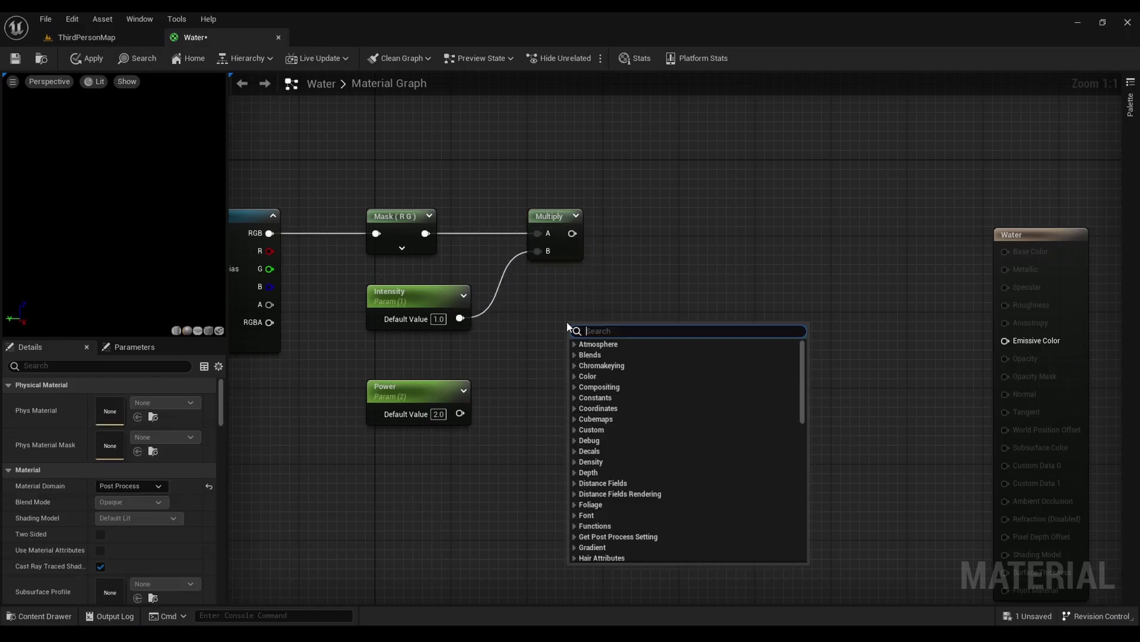
{"action": "type", "text": "po"}
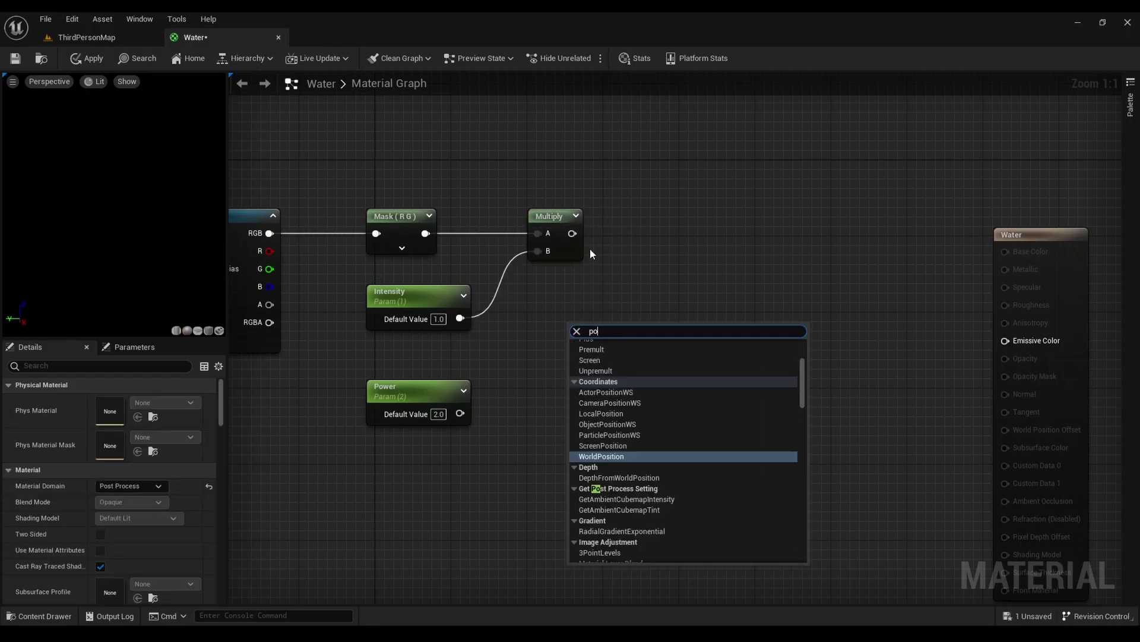
{"action": "type", "text": "wer"}
{"action": "key", "text": "Return"}
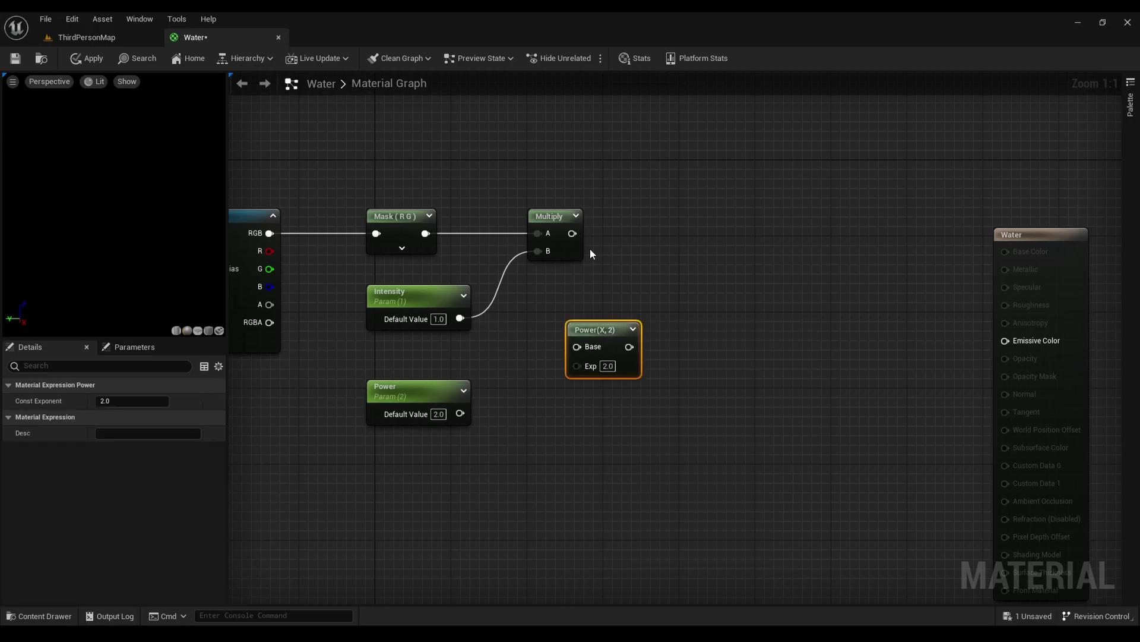
{"action": "left_click_drag", "start_coordinate": [614, 346], "coordinate": [671, 233]}
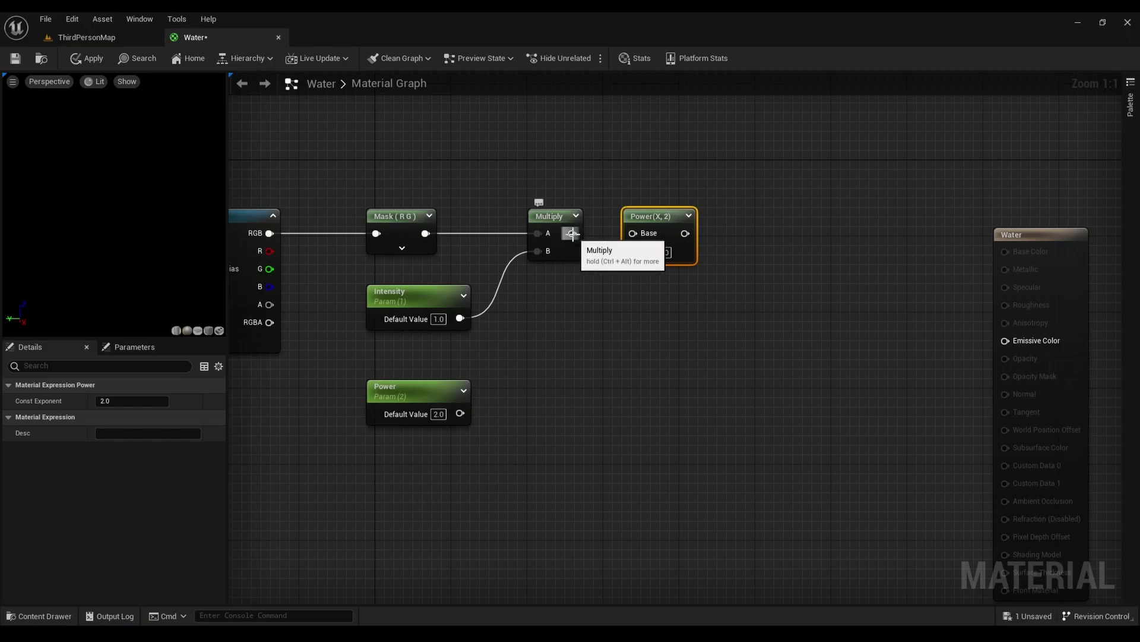
{"action": "left_click_drag", "start_coordinate": [571, 234], "coordinate": [630, 238]}
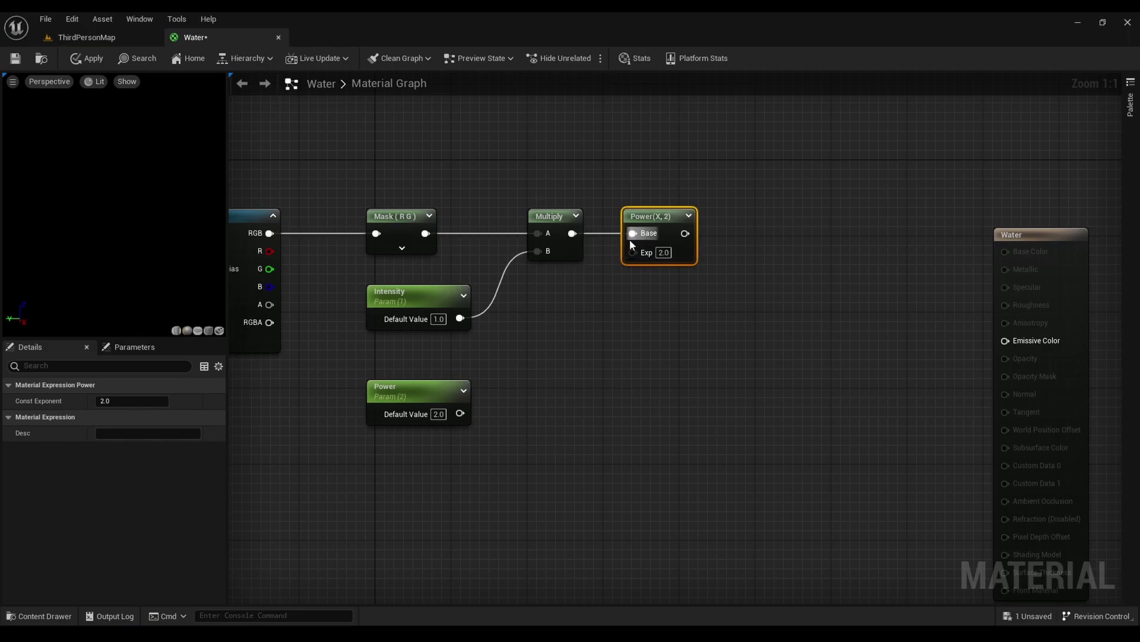
{"action": "right_click_drag", "start_coordinate": [632, 294], "coordinate": [625, 282]}
{"action": "left_click_drag", "start_coordinate": [626, 242], "coordinate": [453, 402]}
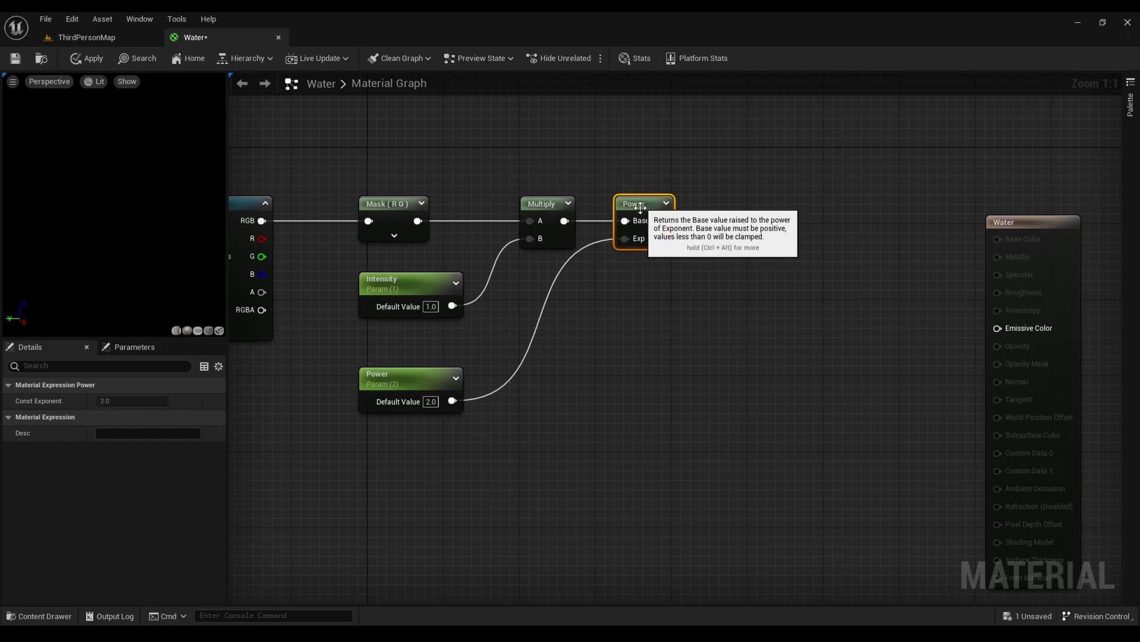
{"action": "mouse_move", "coordinate": [644, 301]}
{"action": "right_mouse_down"}
{"action": "mouse_move", "coordinate": [604, 305]}
{"action": "mouse_move", "coordinate": [660, 298]}
{"action": "right_mouse_up"}
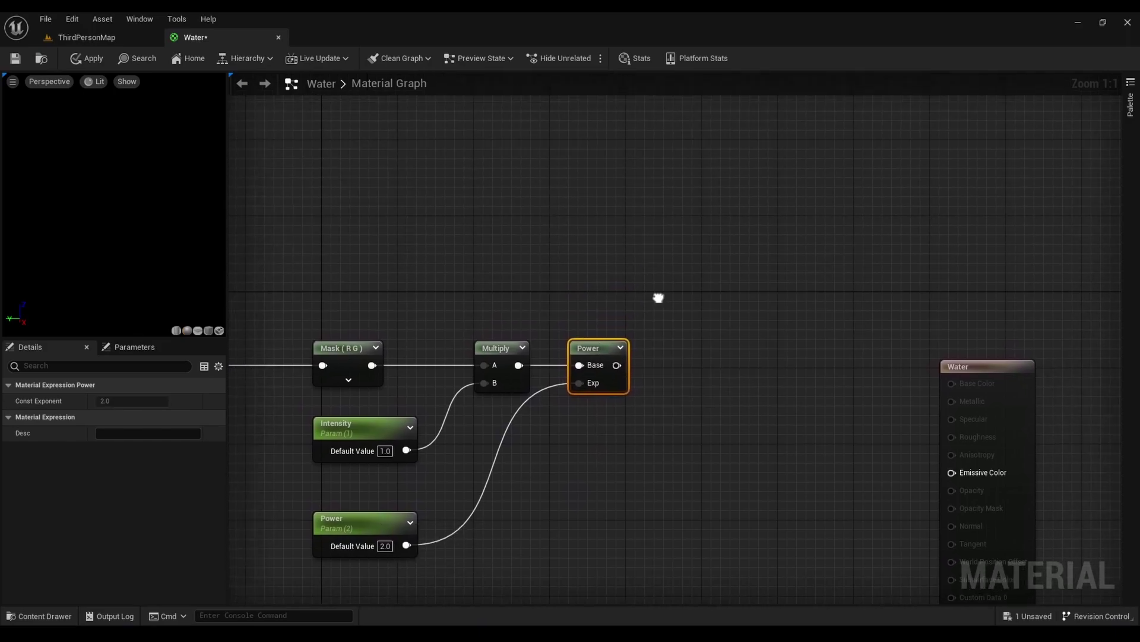
- Add TexCoord[0] and an Add node combining it with the Power output
{"action": "right_click", "coordinate": [603, 282]}
{"action": "type", "text": "tex"}
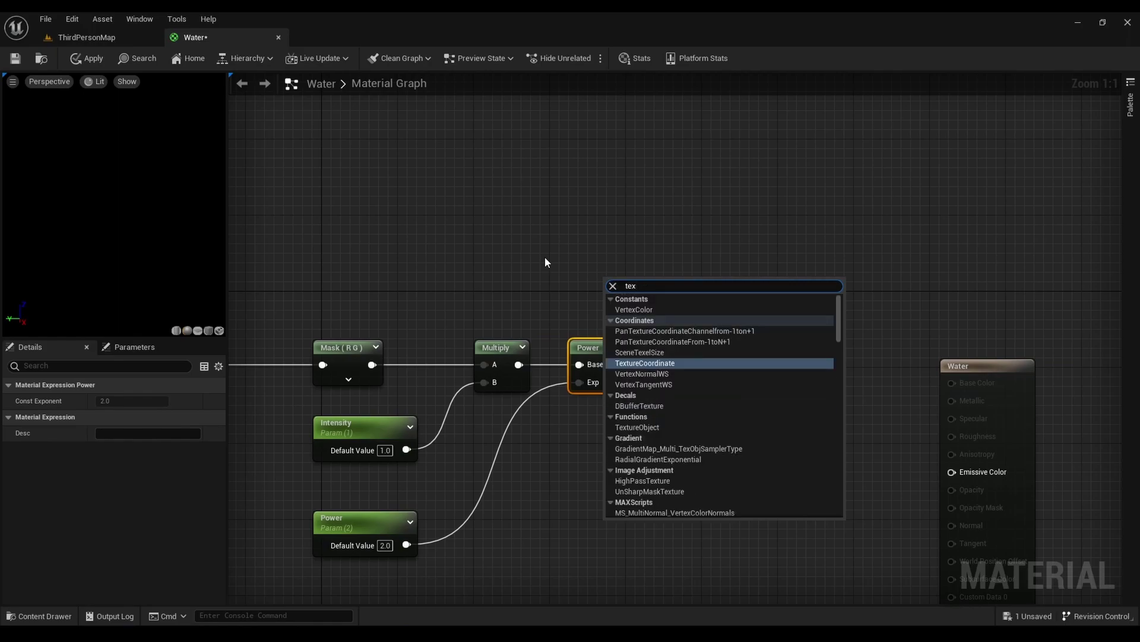
{"action": "key", "text": "Return"}
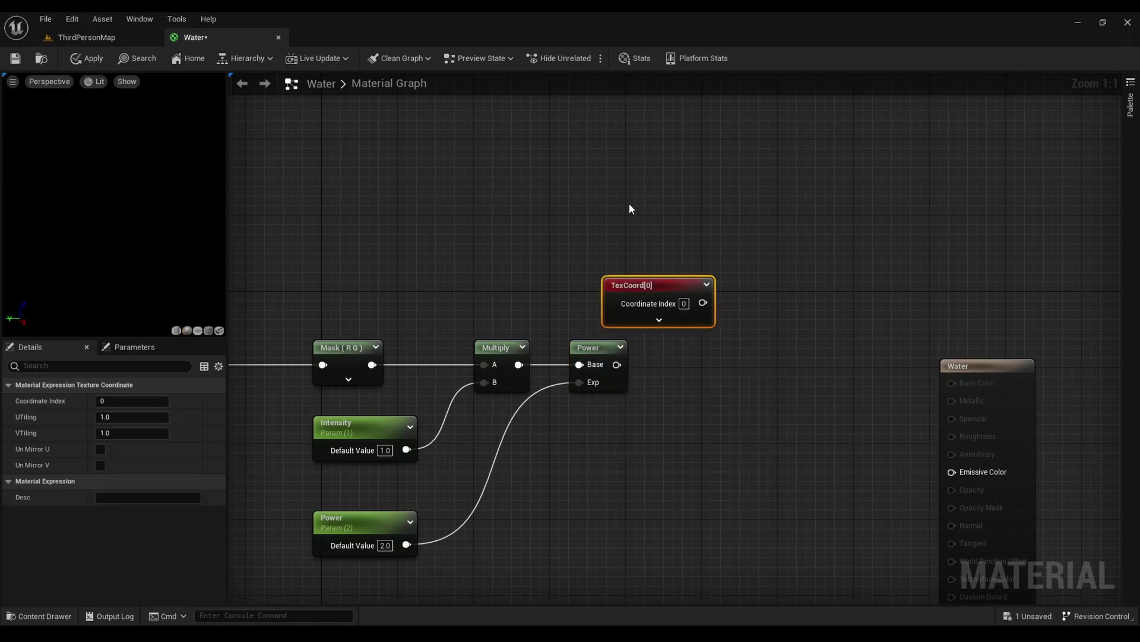
{"action": "left_click_drag", "start_coordinate": [665, 285], "coordinate": [709, 311]}
{"action": "type", "text": "add"}
{"action": "key", "text": "Return"}
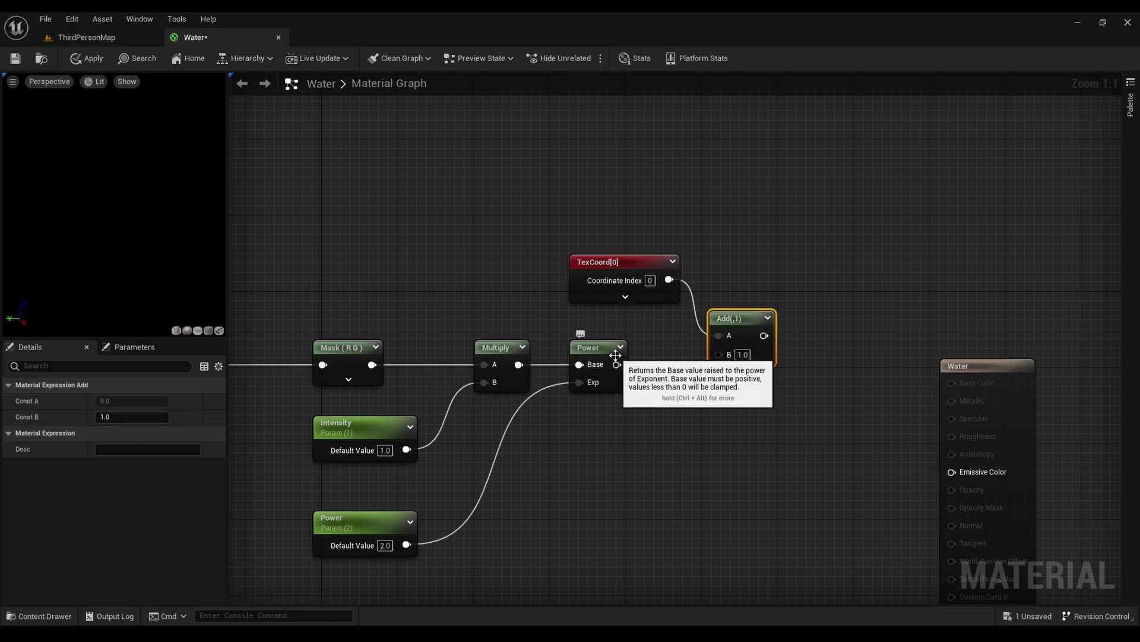
{"action": "left_click_drag", "start_coordinate": [617, 365], "coordinate": [728, 357]}
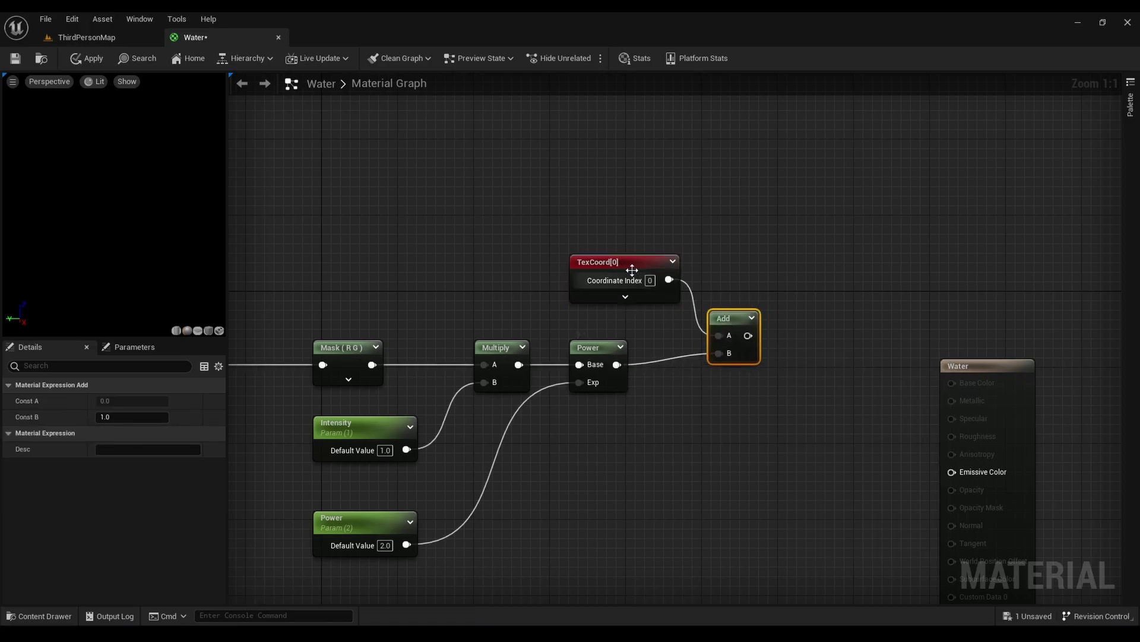
{"action": "left_click_drag", "start_coordinate": [606, 262], "coordinate": [539, 262]}
{"action": "left_click", "coordinate": [752, 319]}
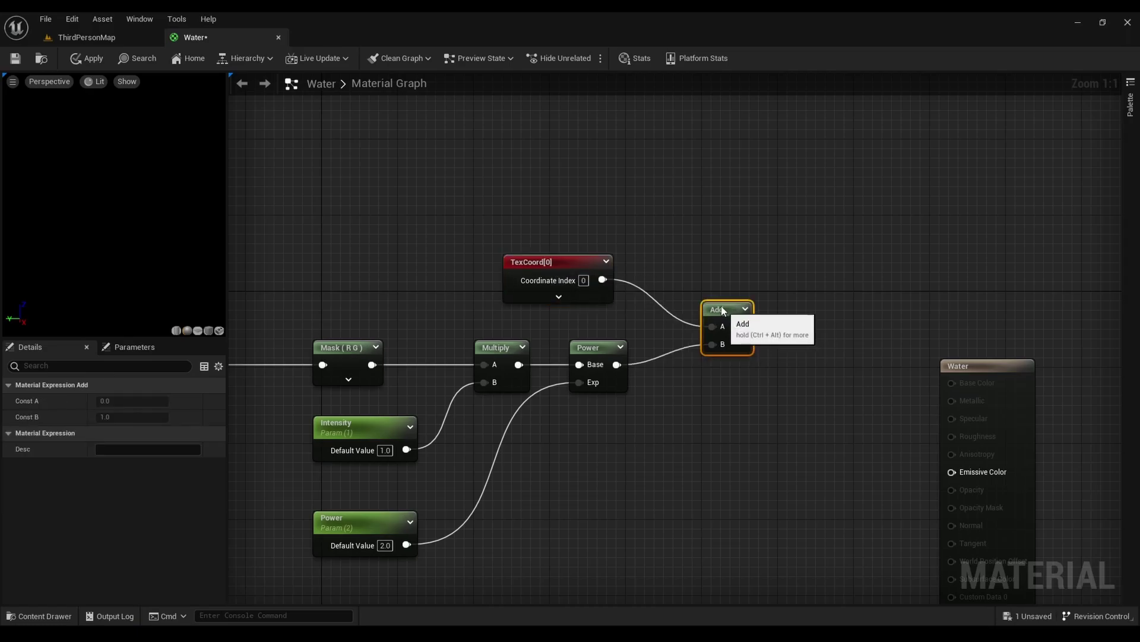
{"action": "right_click_drag", "start_coordinate": [760, 401], "coordinate": [629, 336]}
- Save the Water material and add a SceneTexture node set to PostProcessInput0
{"action": "key", "text": "ctrl+s"}
{"action": "right_click", "coordinate": [460, 348]}
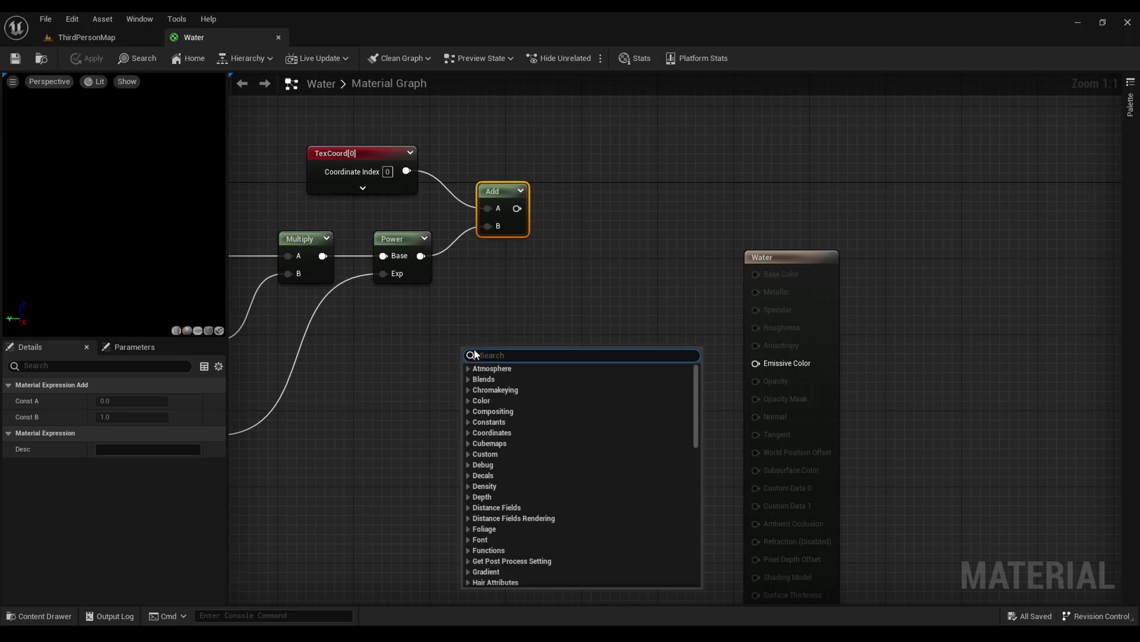
{"action": "type", "text": "scene"}
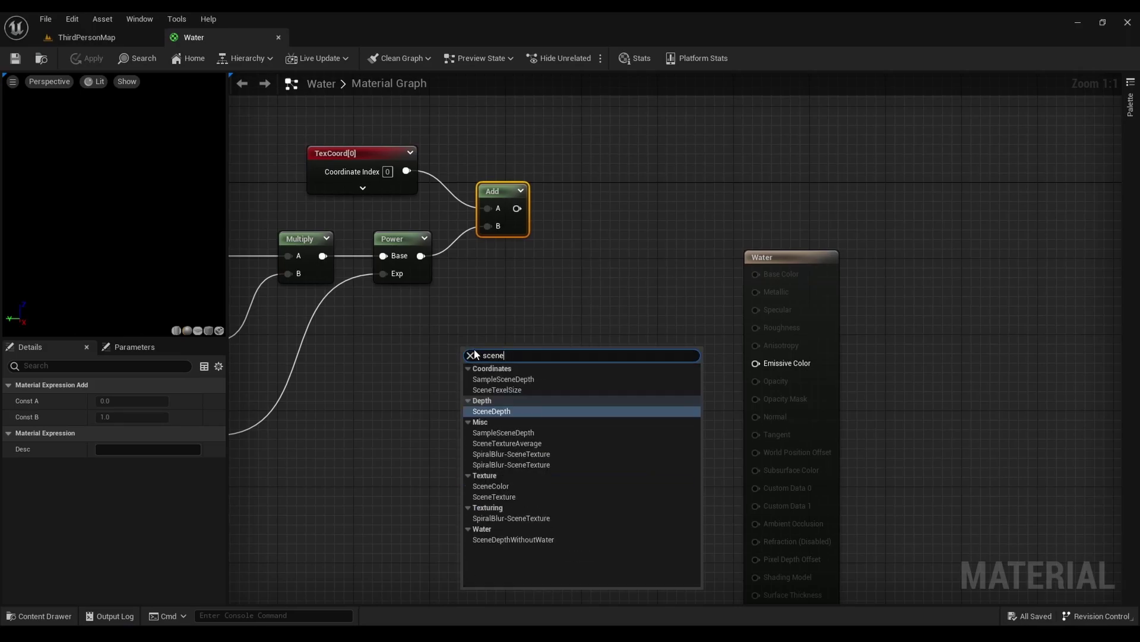
{"action": "key", "text": "Down"}
{"action": "key", "text": "Down"}
{"action": "key", "text": "Down"}
{"action": "key", "text": "Down"}
{"action": "key", "text": "Down"}
{"action": "key", "text": "Down"}
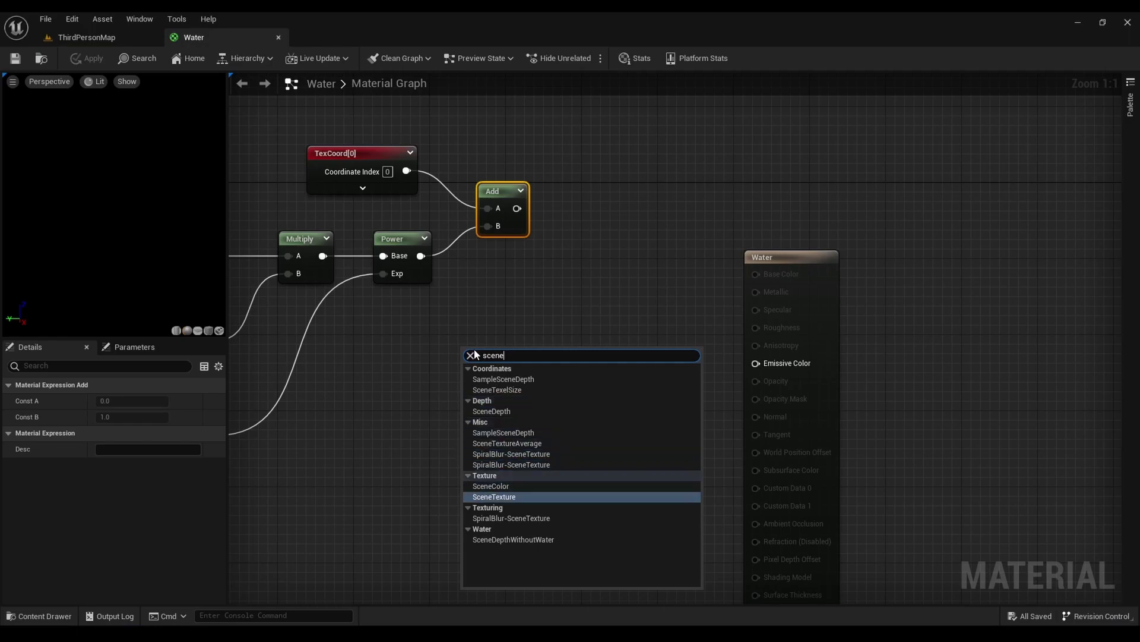
{"action": "key", "text": "Escape"}
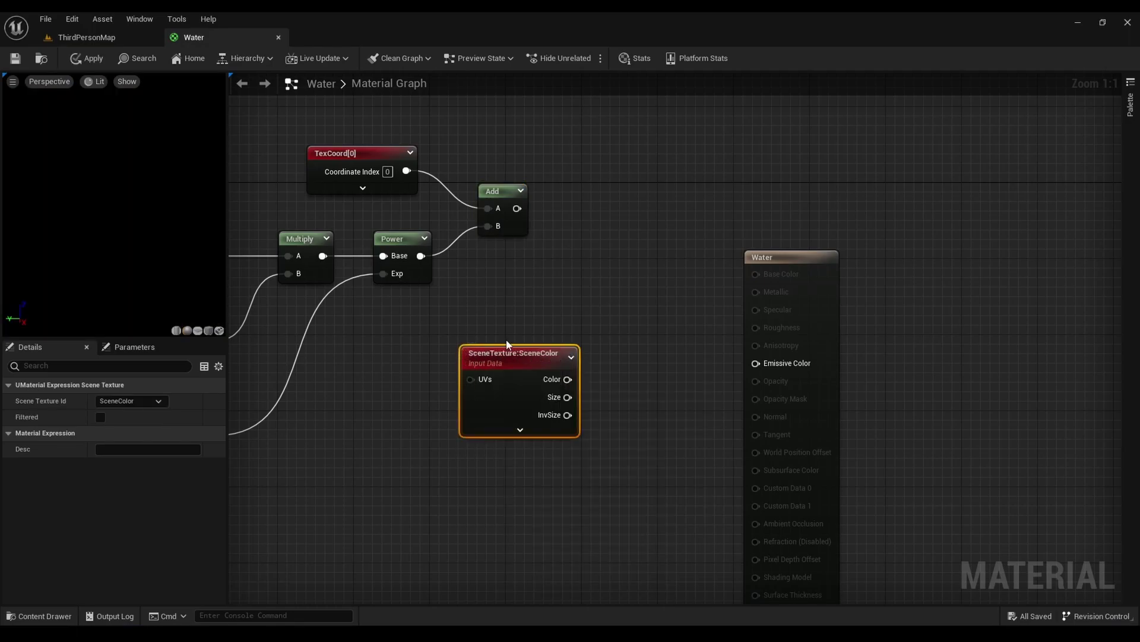
{"action": "left_click", "coordinate": [143, 404]}
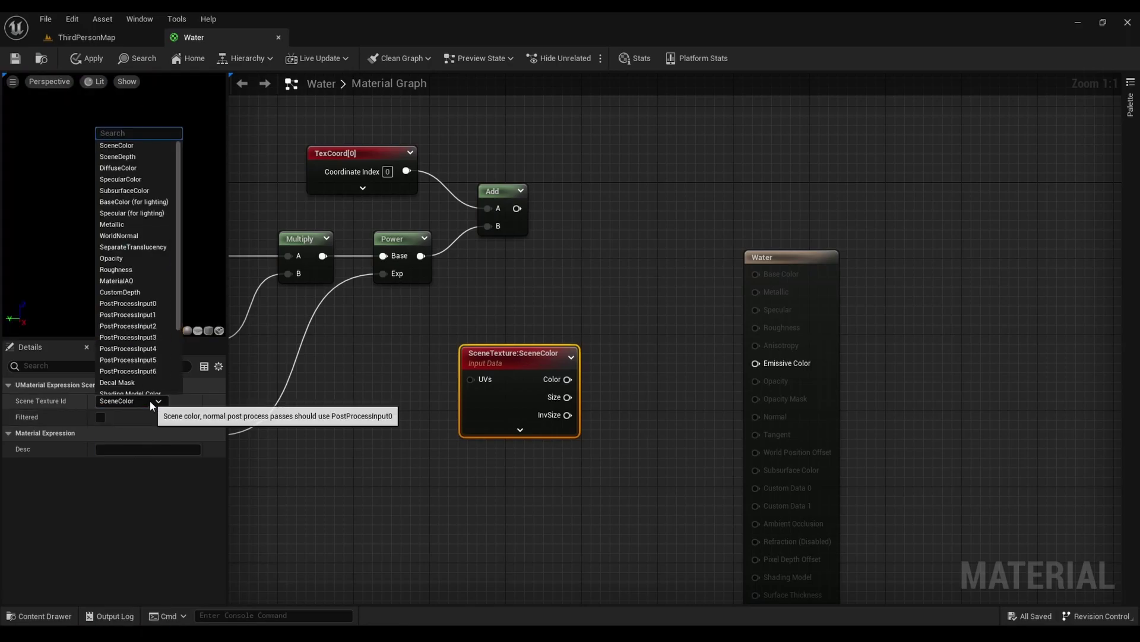
{"action": "left_click", "coordinate": [142, 303]}
- Move the Water output far right and wire the Add output into SceneTexture UVs
{"action": "right_click_drag", "start_coordinate": [504, 318], "coordinate": [450, 273]}
{"action": "left_click_drag", "start_coordinate": [719, 240], "coordinate": [1032, 202]}
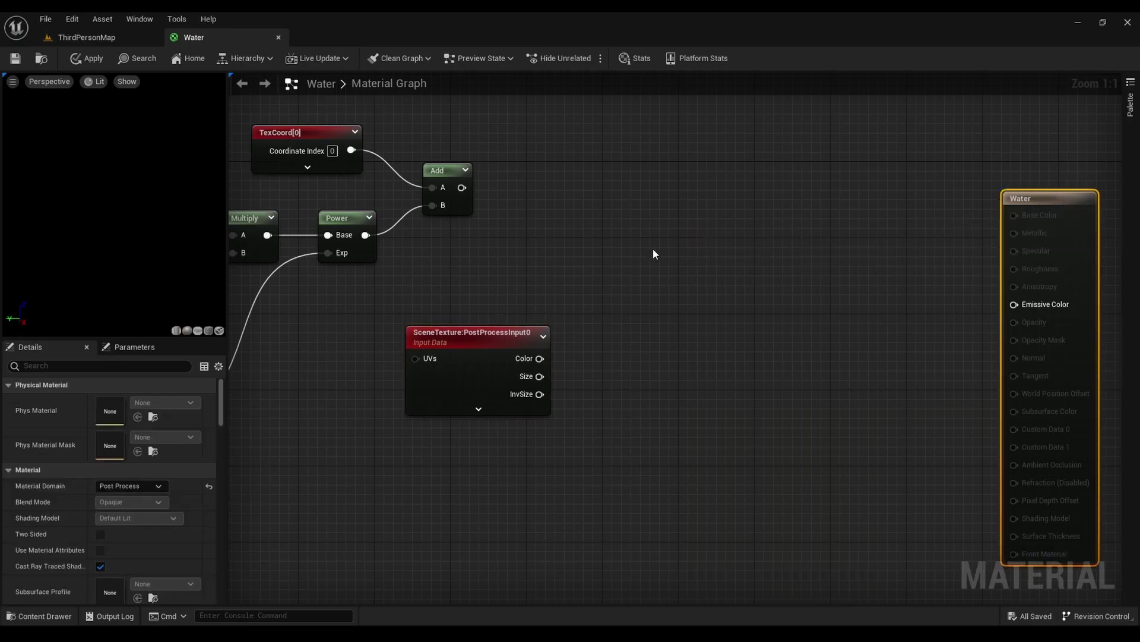
{"action": "right_click_drag", "start_coordinate": [654, 248], "coordinate": [619, 308]}
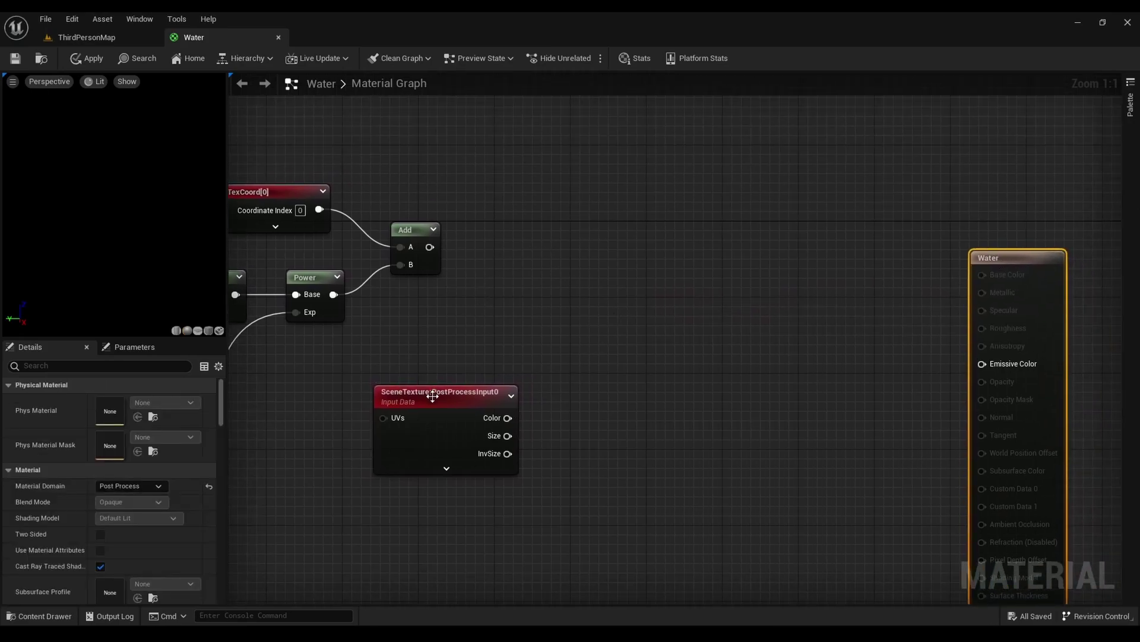
{"action": "left_click_drag", "start_coordinate": [432, 396], "coordinate": [551, 224]}
{"action": "left_click_drag", "start_coordinate": [430, 246], "coordinate": [530, 230]}
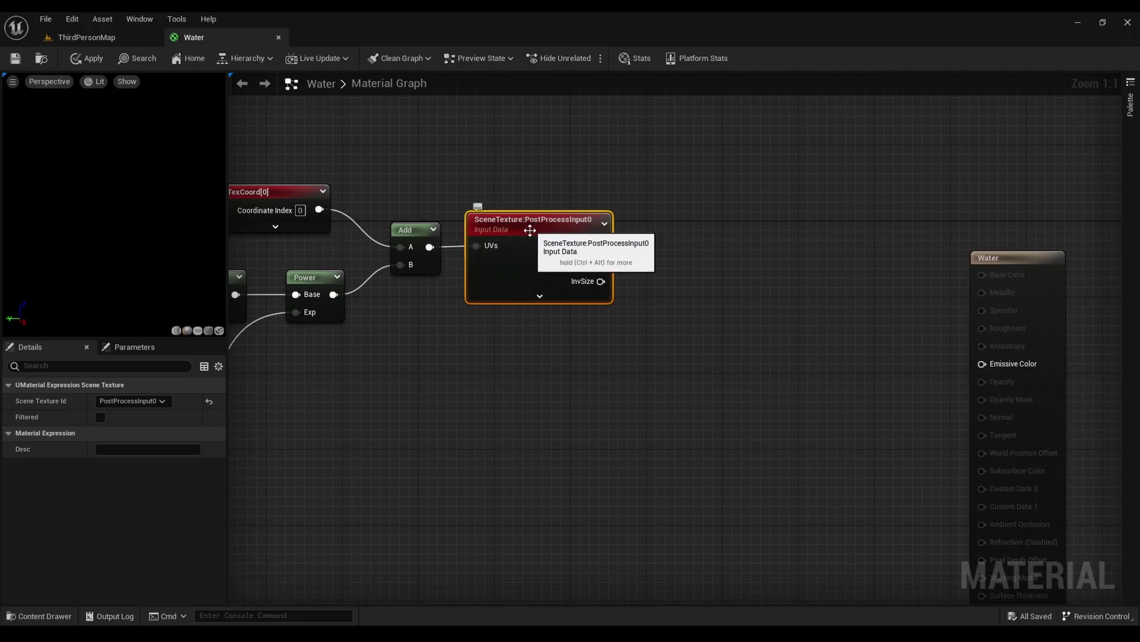
{"action": "right_click_drag", "start_coordinate": [647, 250], "coordinate": [514, 329]}
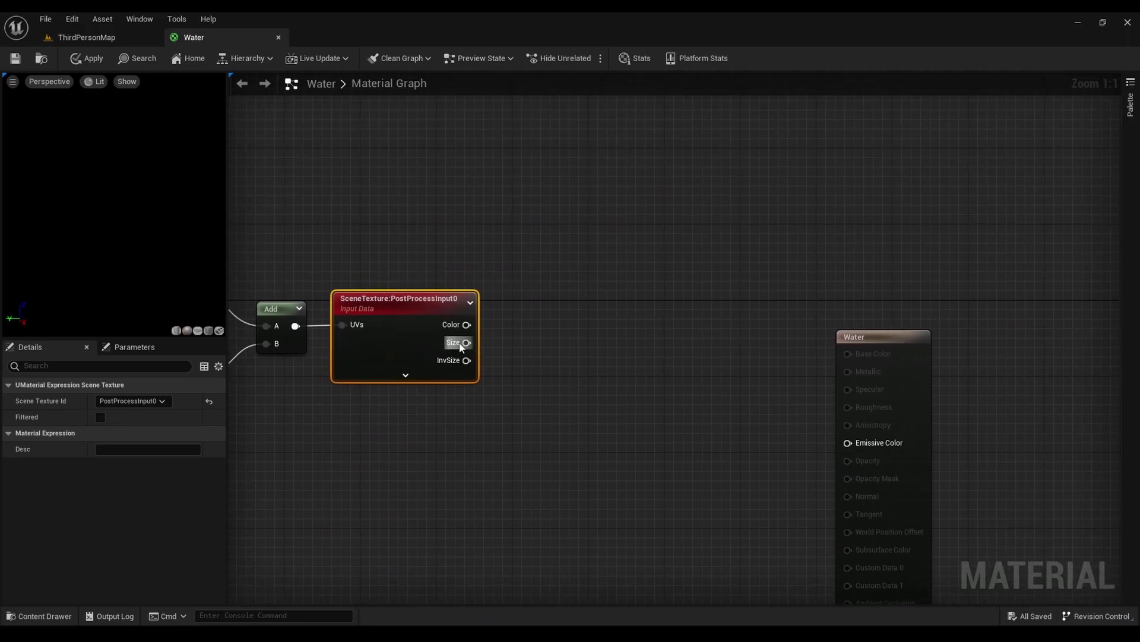
{"action": "left_click_drag", "start_coordinate": [467, 324], "coordinate": [545, 315]}
- Create two ComponentMasks from the scene Color, one red-only and one RGB
{"action": "type", "text": "mask"}
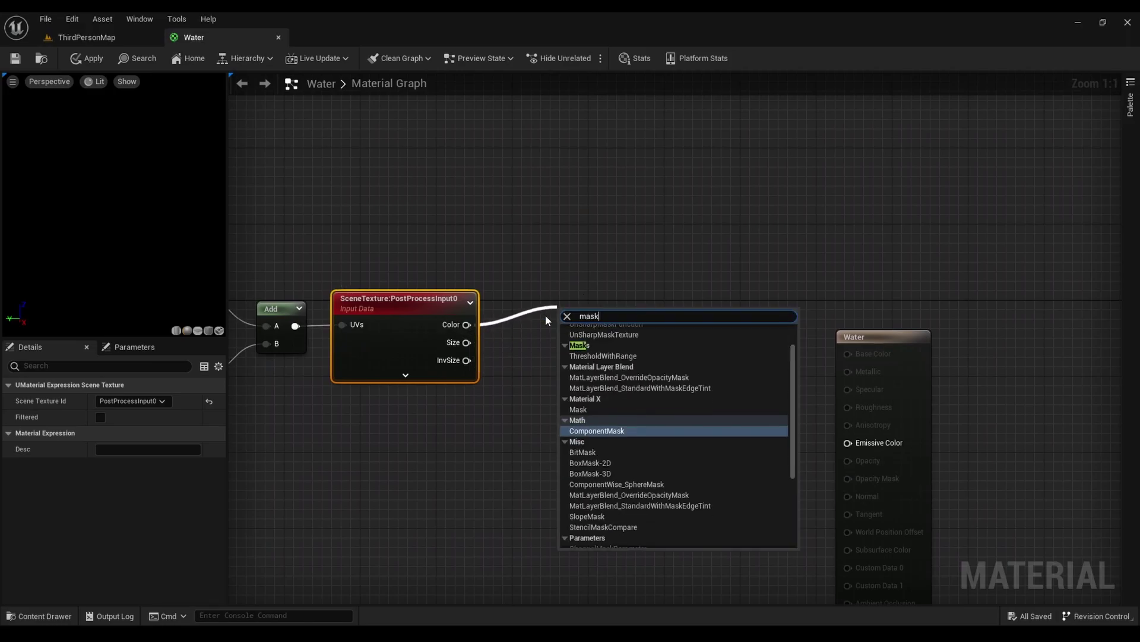
{"action": "key", "text": "Return"}
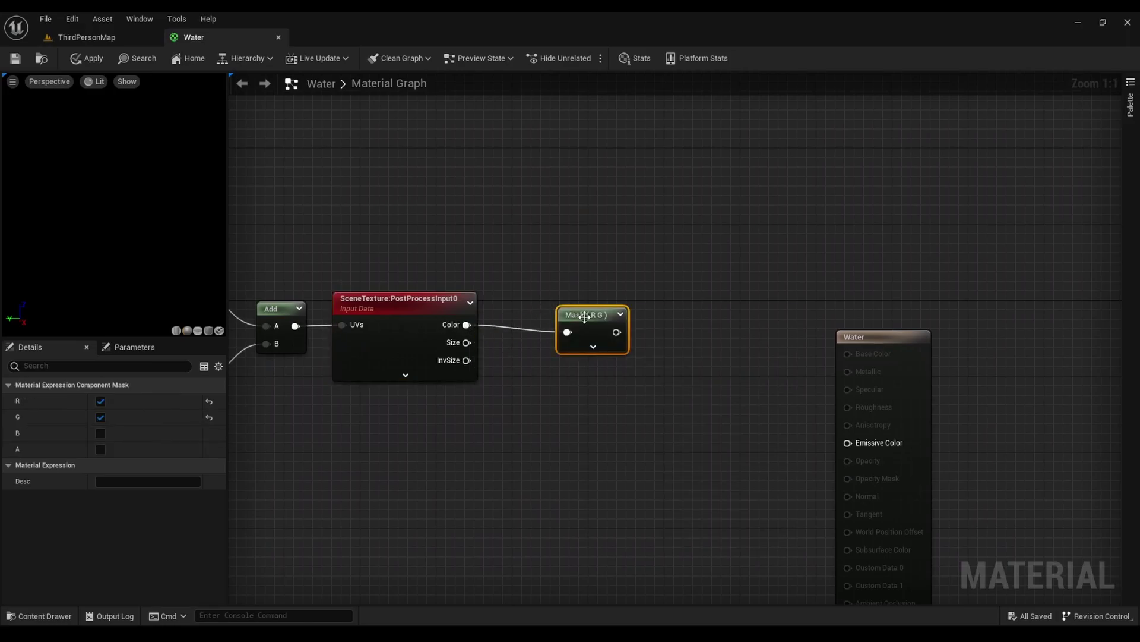
{"action": "left_click_drag", "start_coordinate": [584, 316], "coordinate": [596, 292]}
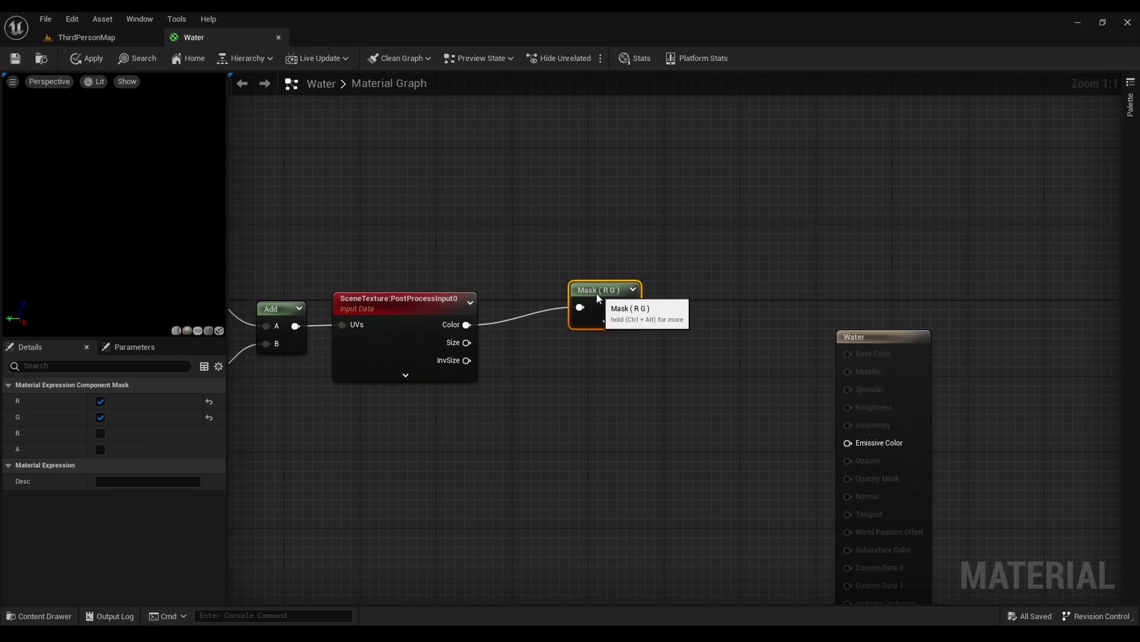
{"action": "left_click", "coordinate": [101, 417]}
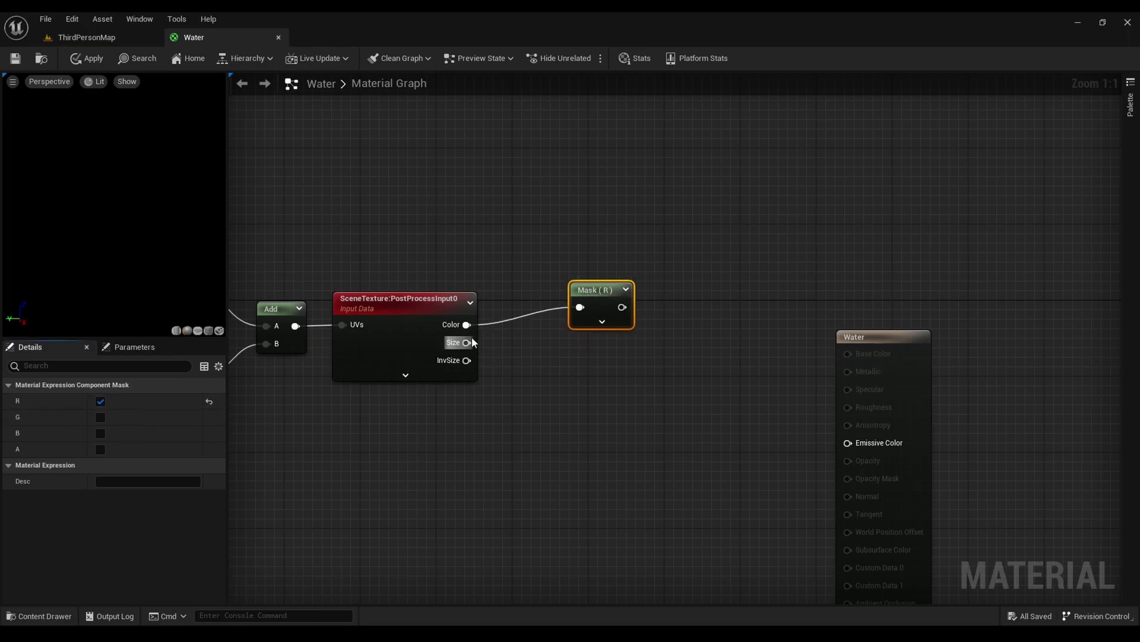
{"action": "left_click_drag", "start_coordinate": [467, 325], "coordinate": [571, 374]}
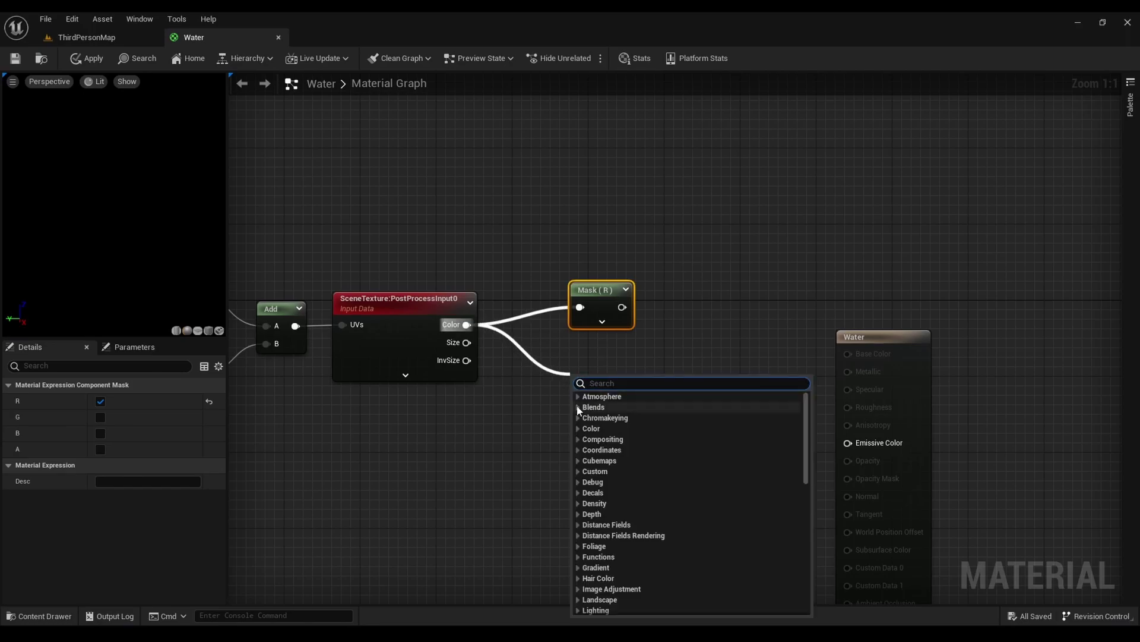
{"action": "type", "text": "mask"}
{"action": "key", "text": "Return"}
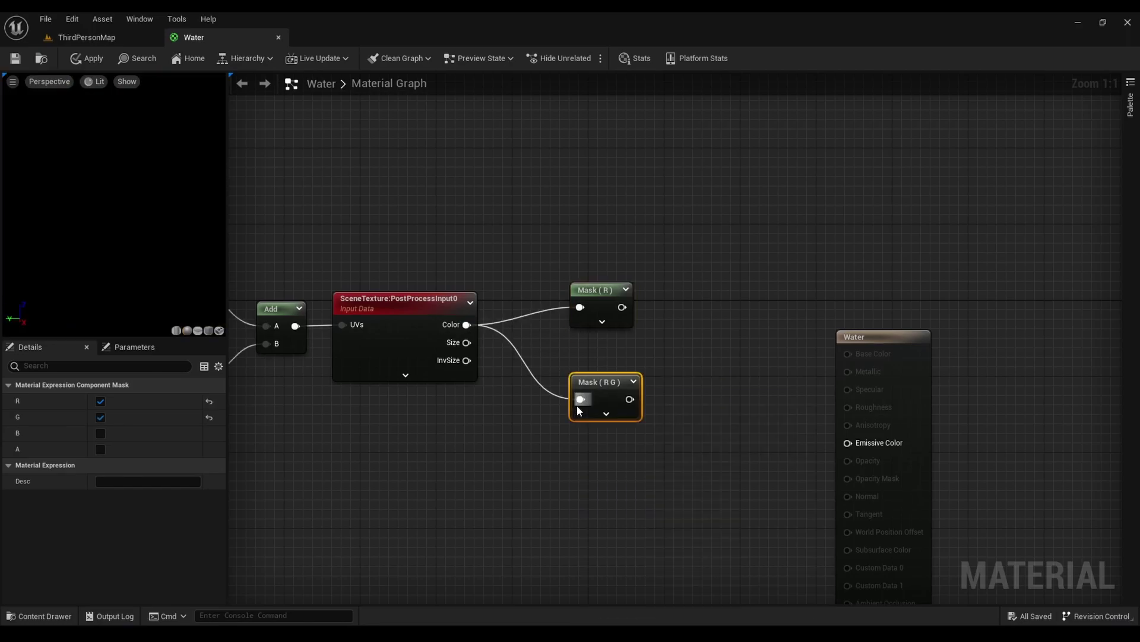
{"action": "left_click", "coordinate": [100, 433]}
- Add a Multiply node beside Mask (R), with Mask (R) feeding its B input
{"action": "right_click_drag", "start_coordinate": [573, 352], "coordinate": [526, 361]}
{"action": "left_click", "coordinate": [550, 298]}
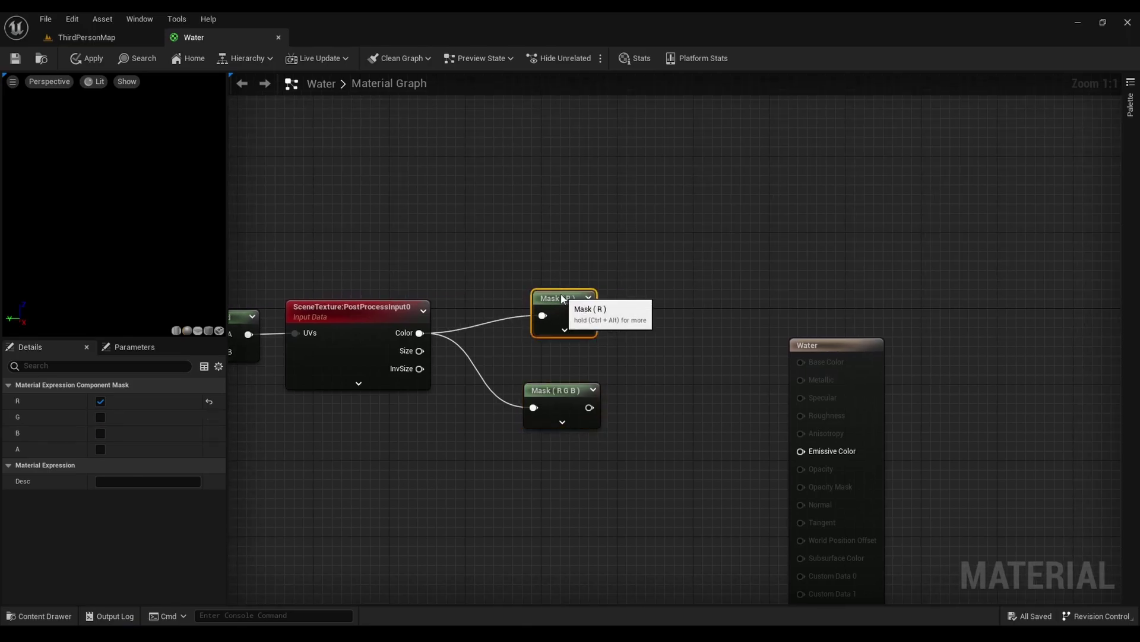
{"action": "right_click_drag", "start_coordinate": [618, 355], "coordinate": [484, 348]}
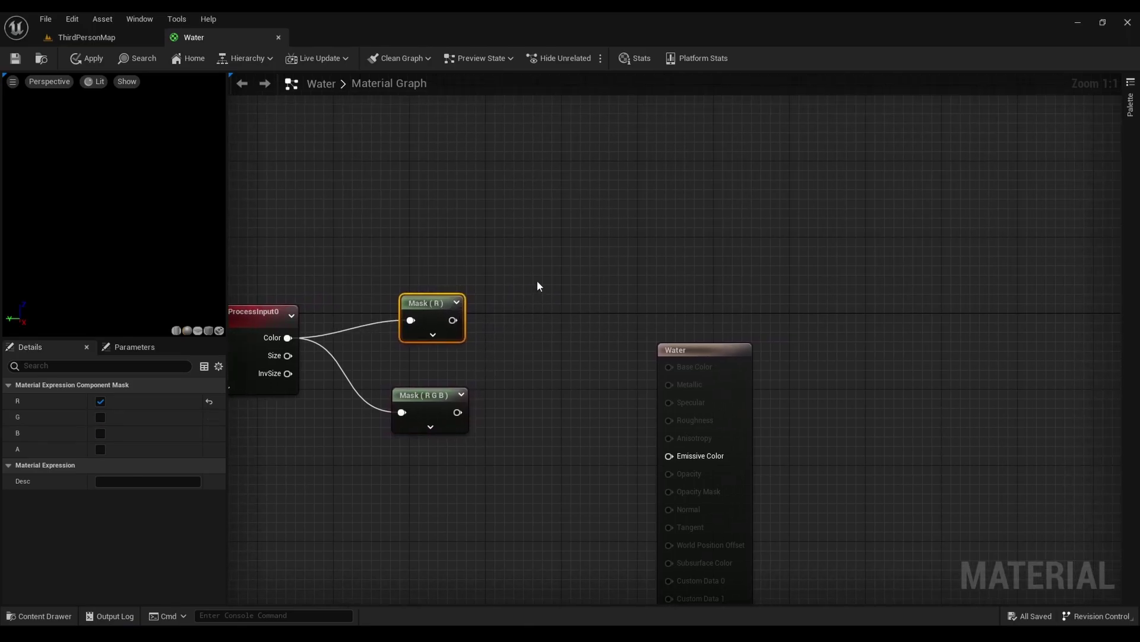
{"action": "left_click", "coordinate": [528, 304]}
{"action": "left_click_drag", "start_coordinate": [549, 315], "coordinate": [551, 270]}
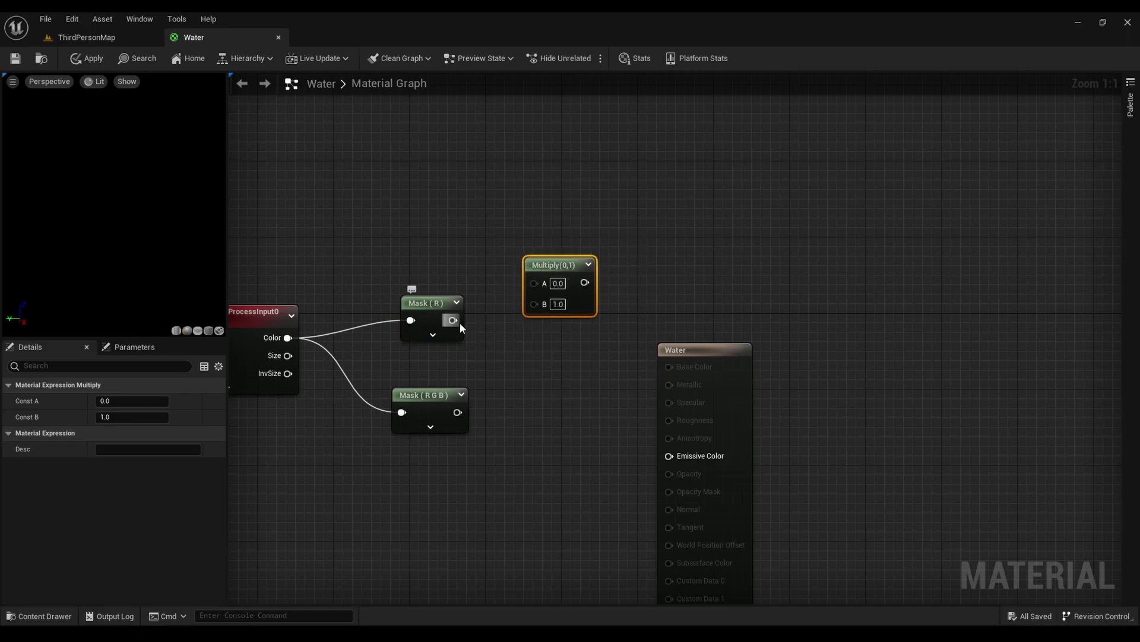
{"action": "left_click_drag", "start_coordinate": [456, 321], "coordinate": [536, 305]}
{"action": "right_click_drag", "start_coordinate": [572, 374], "coordinate": [511, 341]}
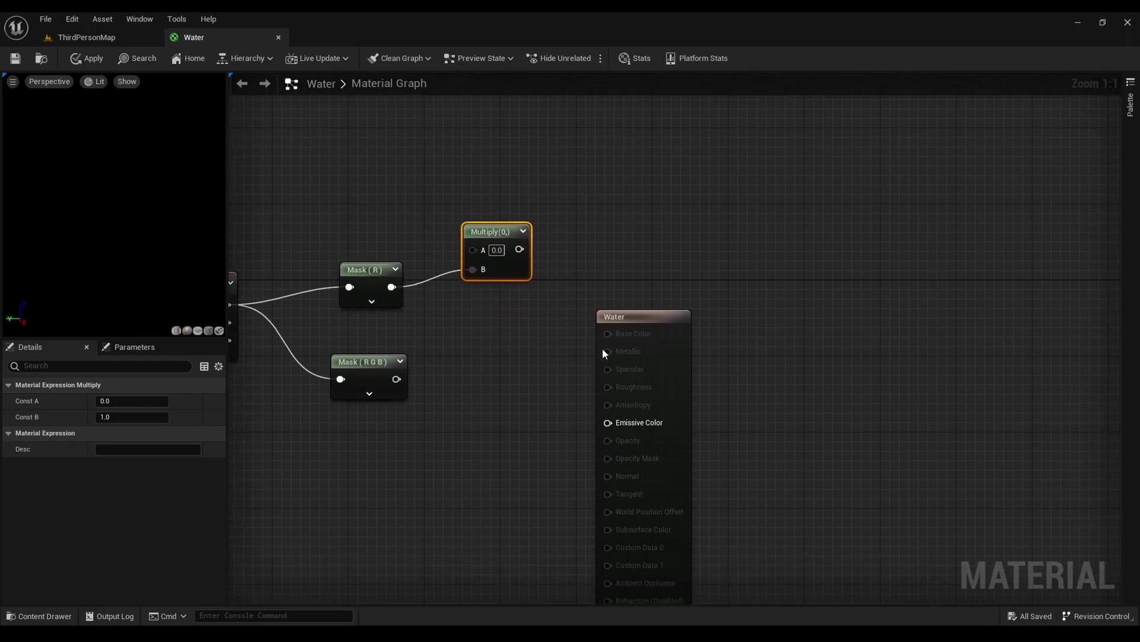
- Add a StaticSwitchParameter named Single Color and wire Mask (R G B) into it
{"action": "left_click_drag", "start_coordinate": [651, 334], "coordinate": [877, 297]}
{"action": "left_click", "coordinate": [559, 364]}
{"action": "right_click_drag", "start_coordinate": [553, 368], "coordinate": [594, 367]}
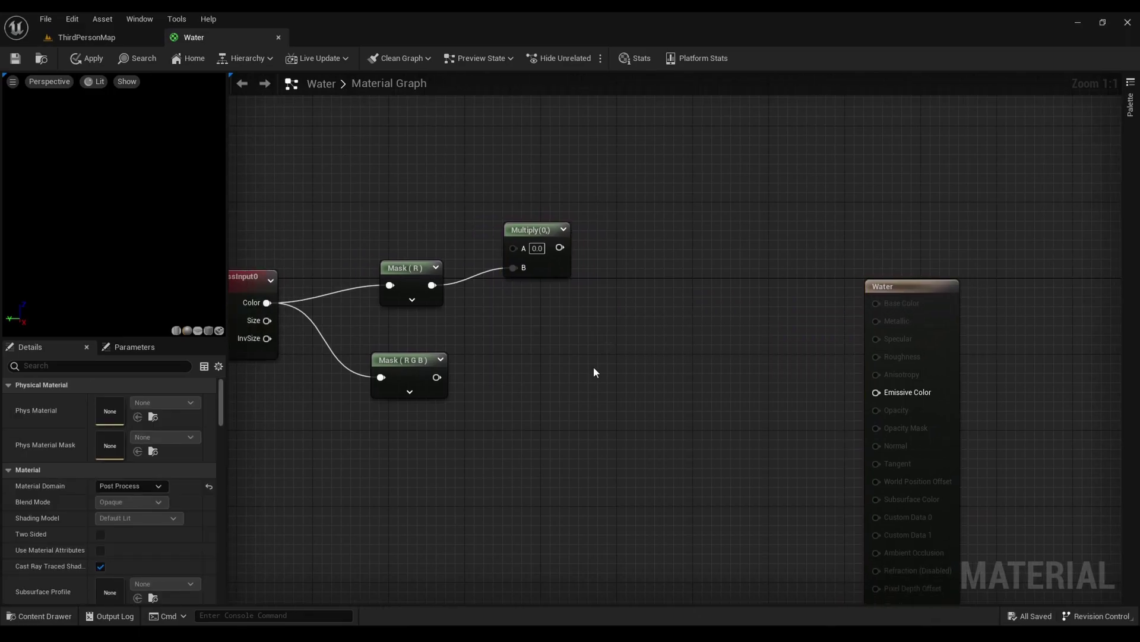
{"action": "right_click", "coordinate": [594, 367]}
{"action": "type", "text": "switch"}
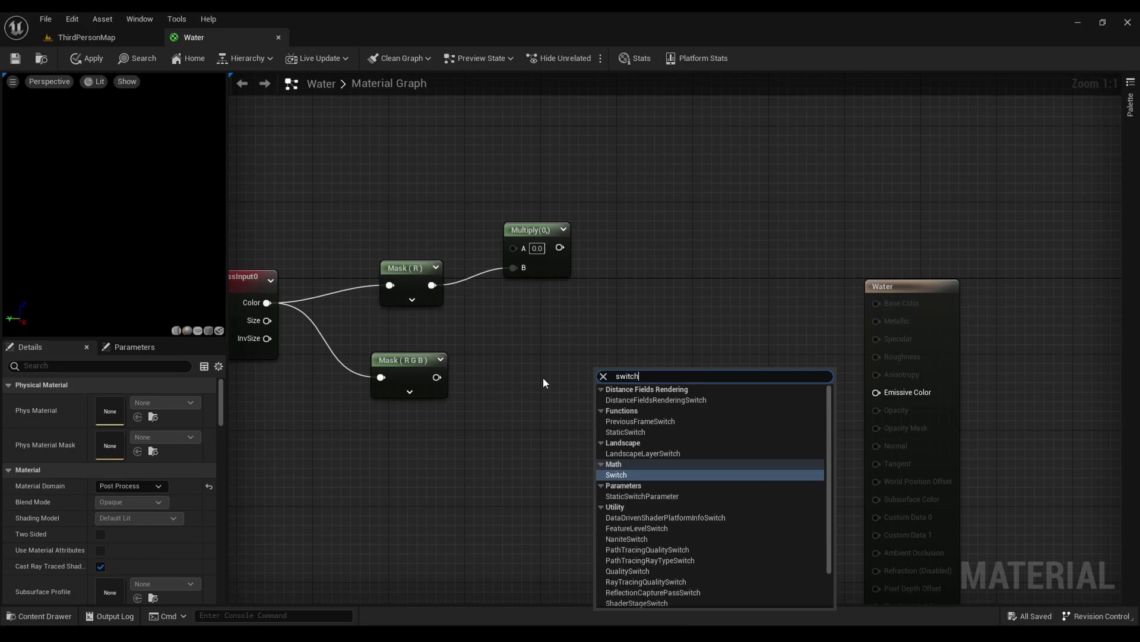
{"action": "type", "text": "p"}
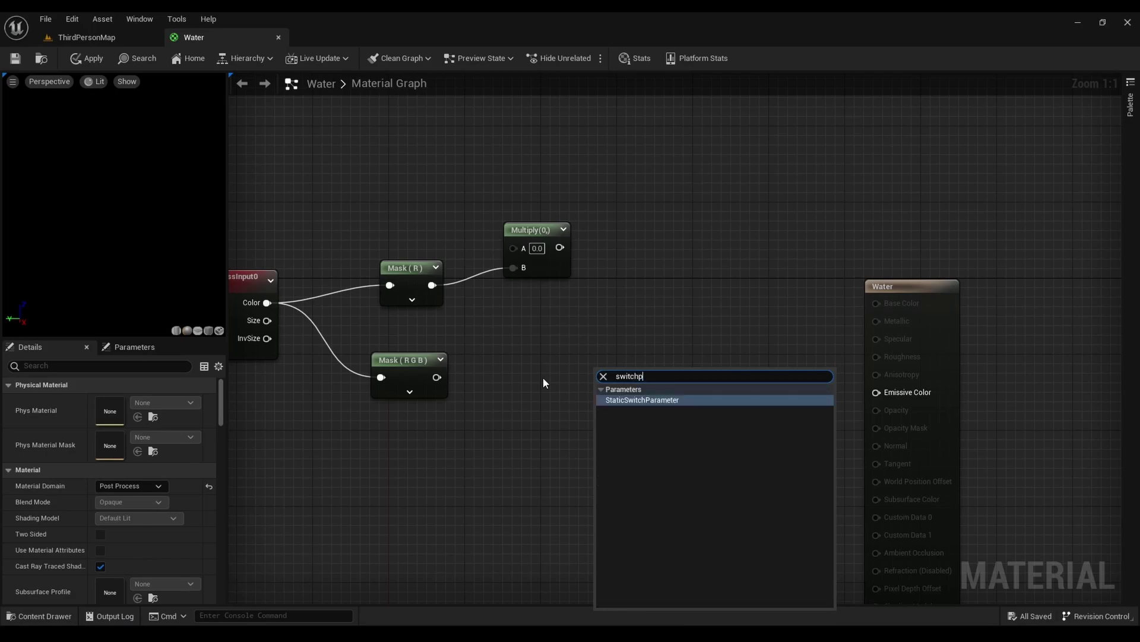
{"action": "key", "text": "Return"}
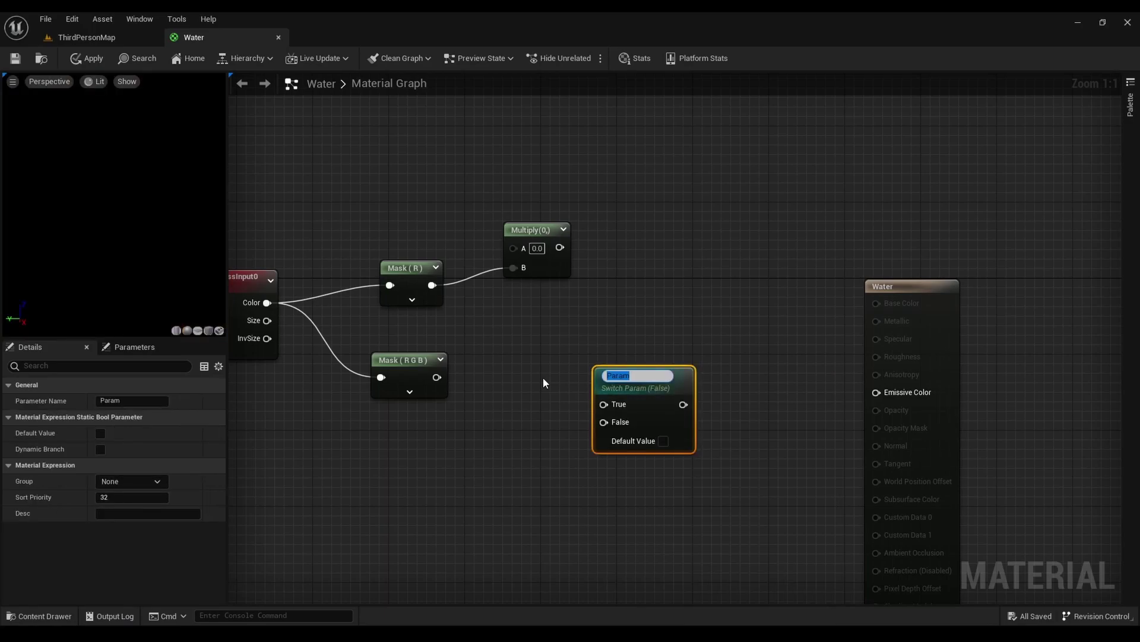
{"action": "type", "text": "Single Color"}
{"action": "key", "text": "Return"}
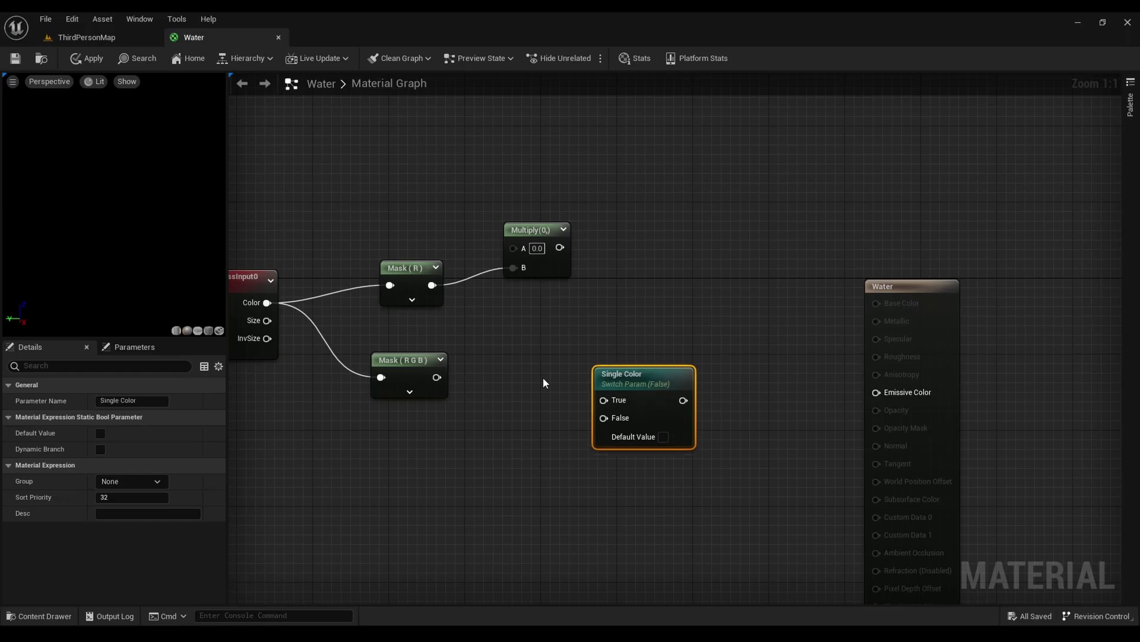
{"action": "left_click_drag", "start_coordinate": [437, 377], "coordinate": [560, 256]}
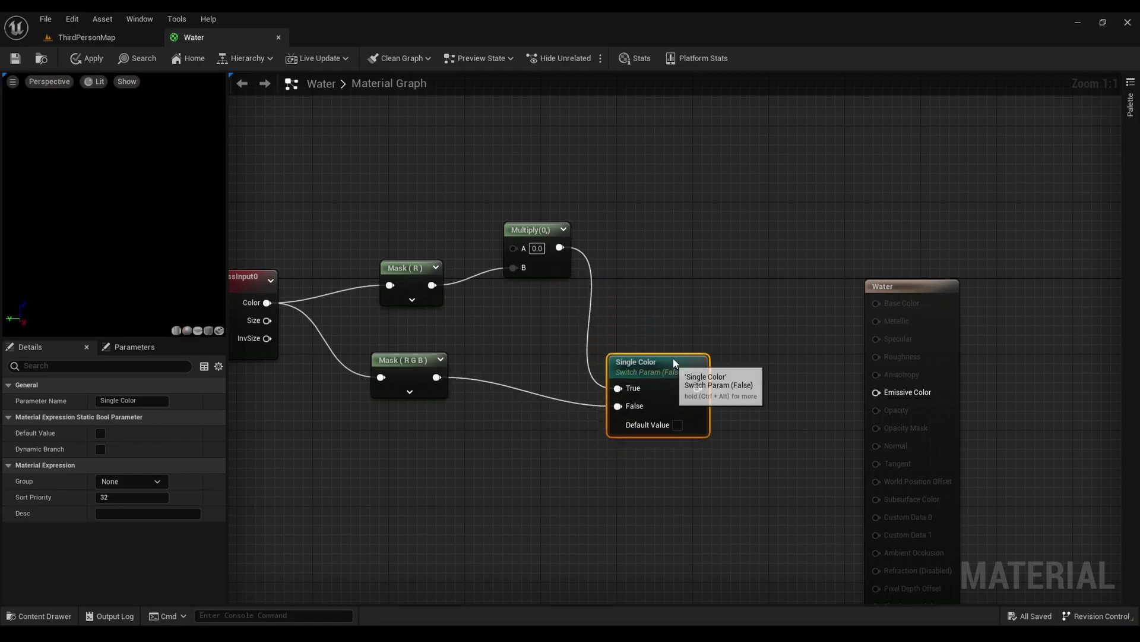
{"action": "right_click_drag", "start_coordinate": [636, 229], "coordinate": [731, 377]}
- Place a Constant3Vector and convert it into a vector parameter named Color
{"action": "right_click", "coordinate": [601, 239]}
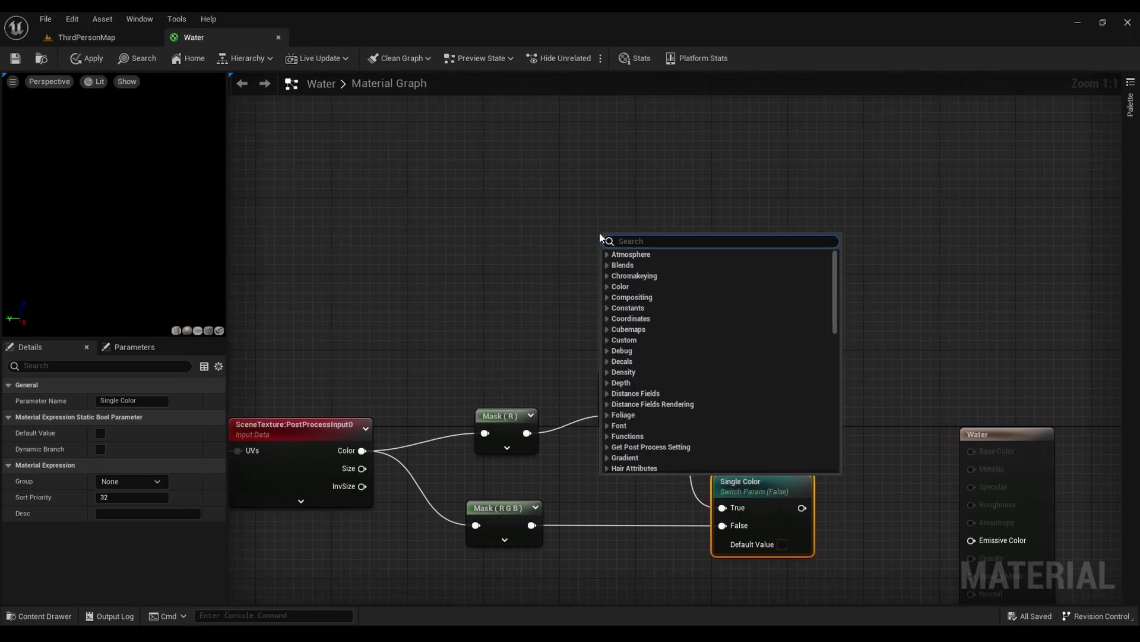
{"action": "type", "text": "constan"}
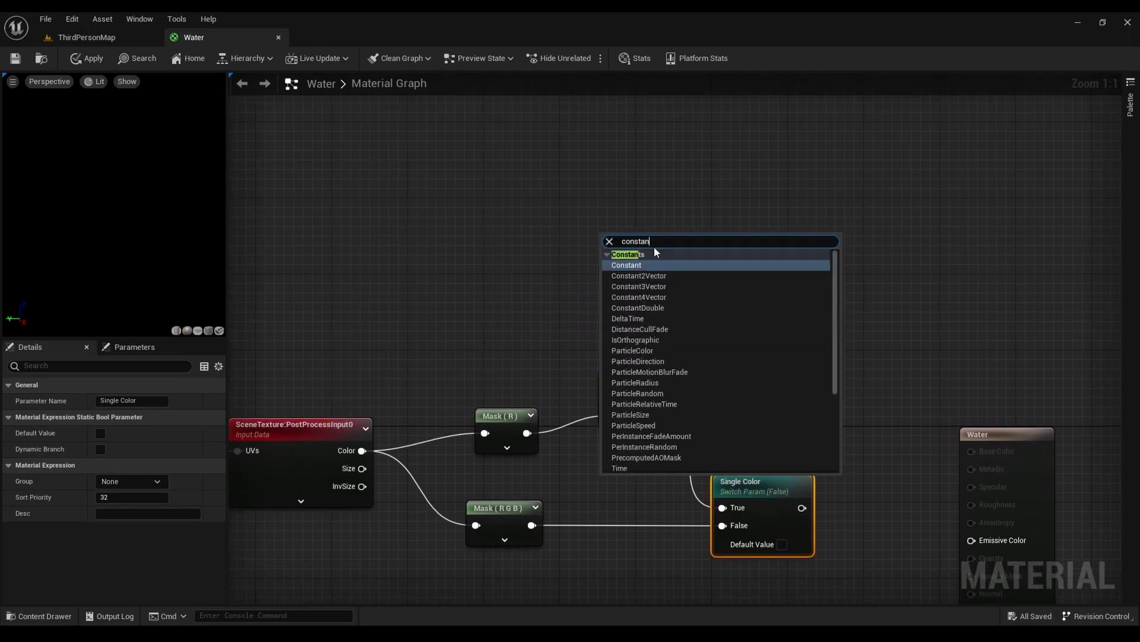
{"action": "key", "text": "Down"}
{"action": "key", "text": "Down"}
{"action": "key", "text": "Return"}
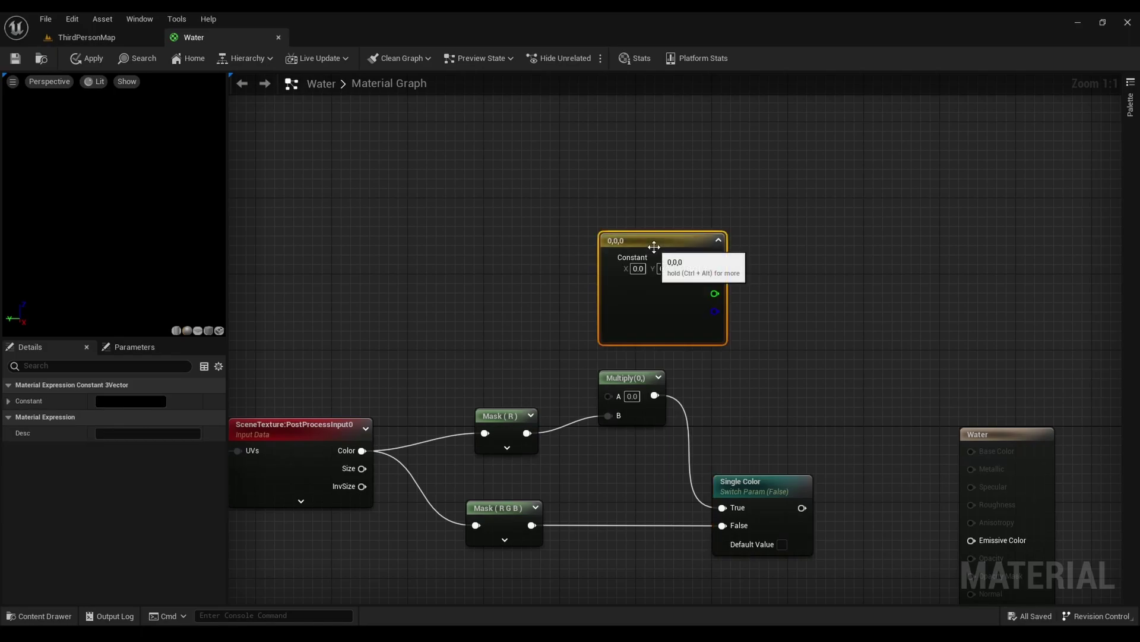
{"action": "left_click_drag", "start_coordinate": [661, 243], "coordinate": [631, 210]}
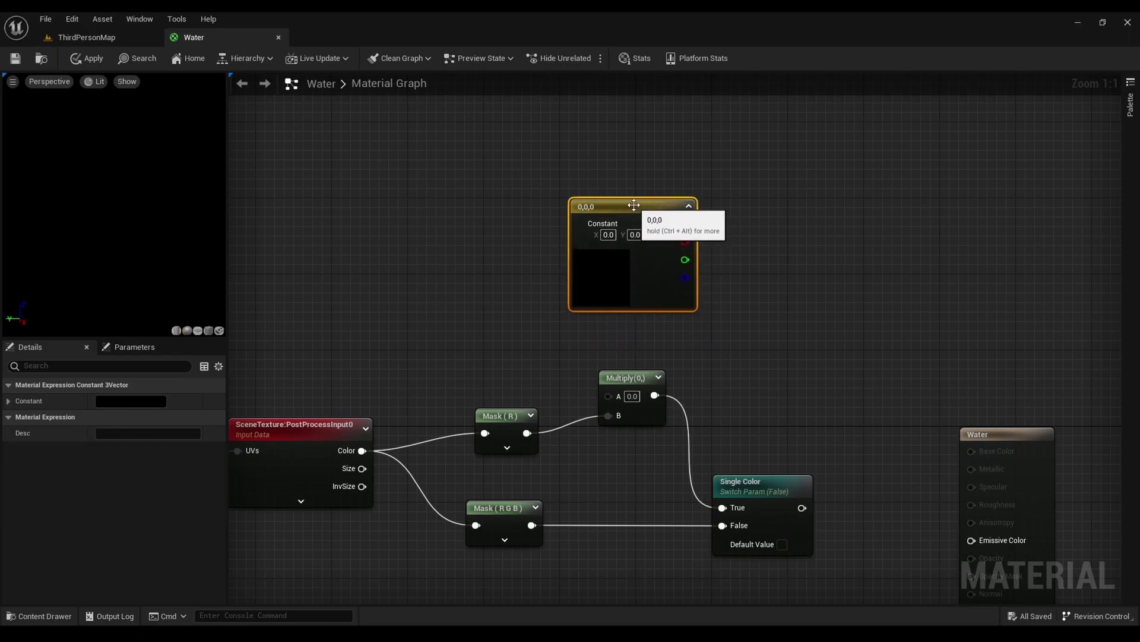
{"action": "right_click", "coordinate": [647, 213]}
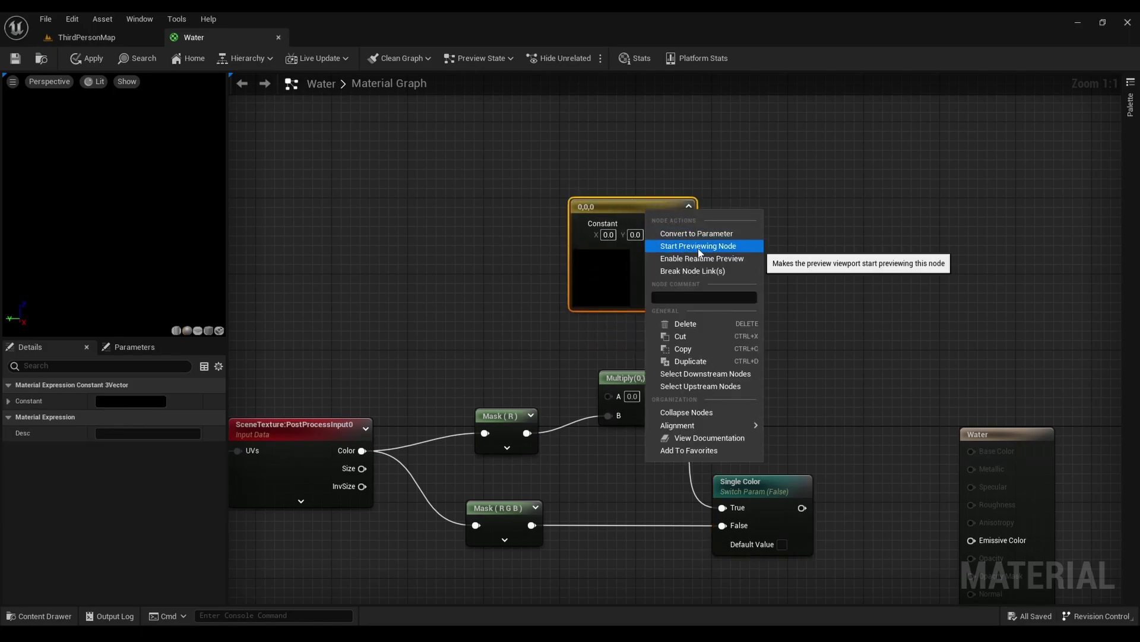
{"action": "left_click", "coordinate": [701, 234]}
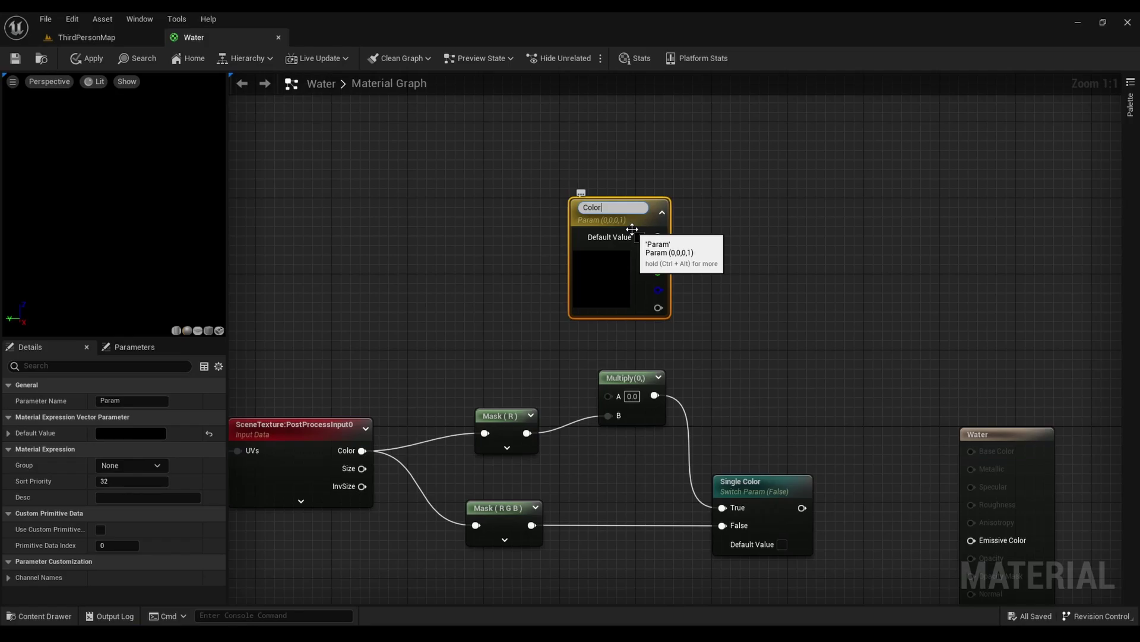
{"action": "key", "text": "Return"}
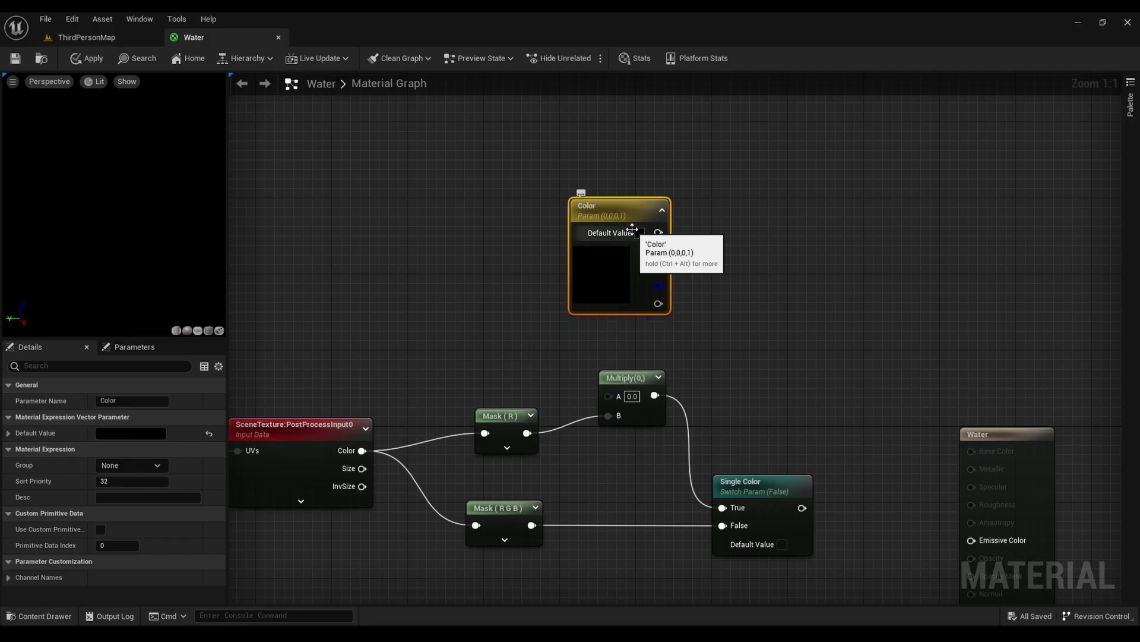
- Set Color's default to a light cyan (0.0483, 0.735, 0.969, 1)
{"action": "double_click", "coordinate": [601, 302]}
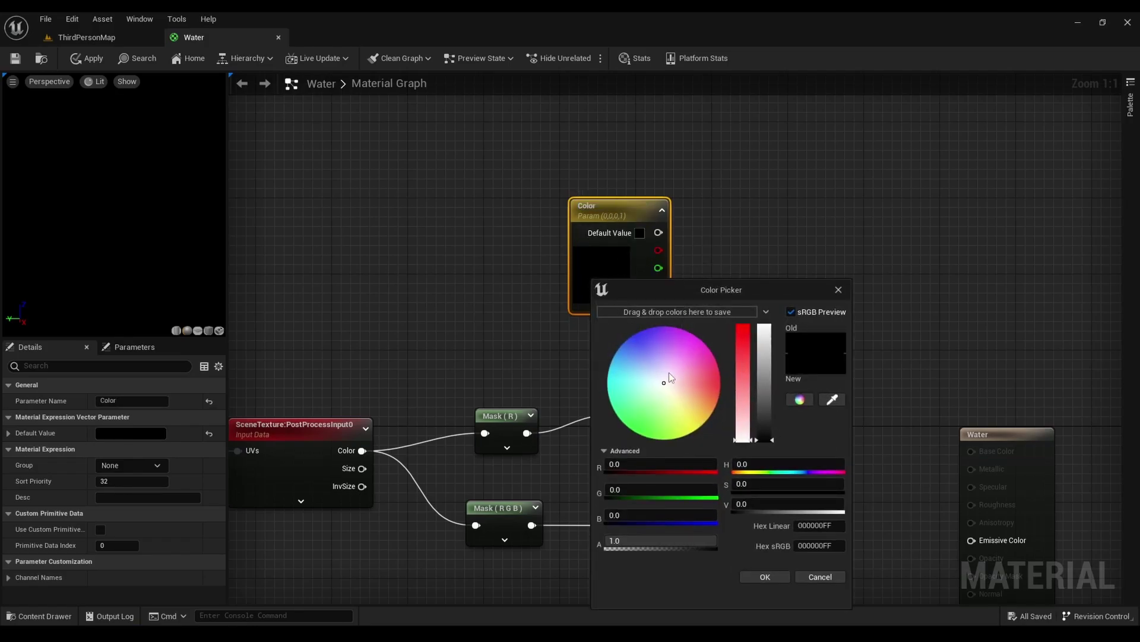
{"action": "left_click_drag", "start_coordinate": [668, 373], "coordinate": [611, 369]}
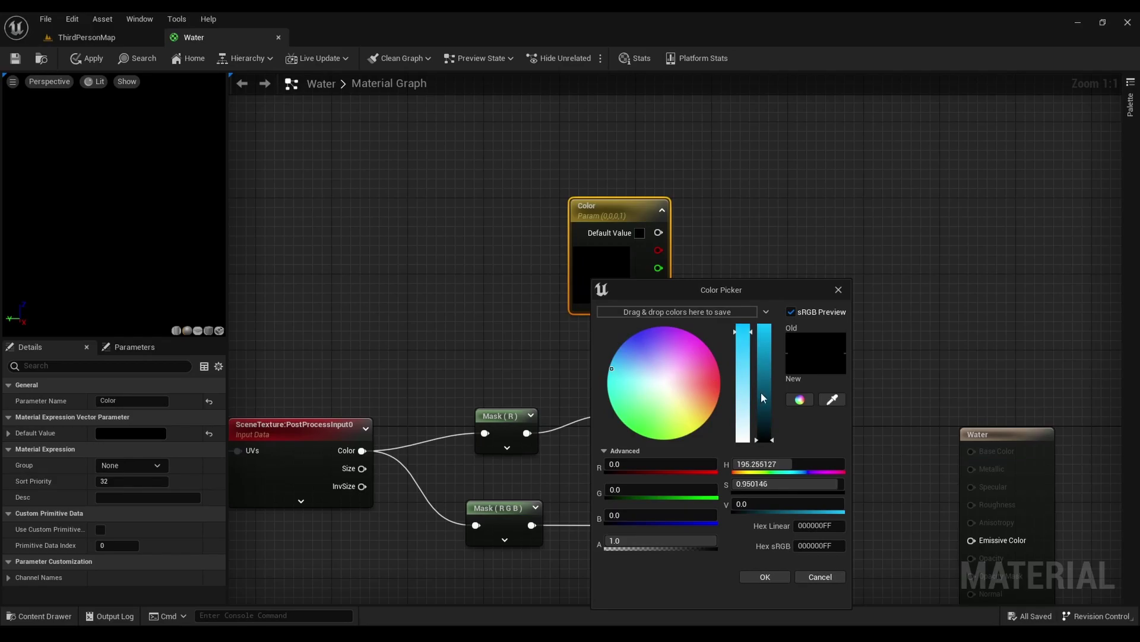
{"action": "left_click_drag", "start_coordinate": [762, 393], "coordinate": [764, 329]}
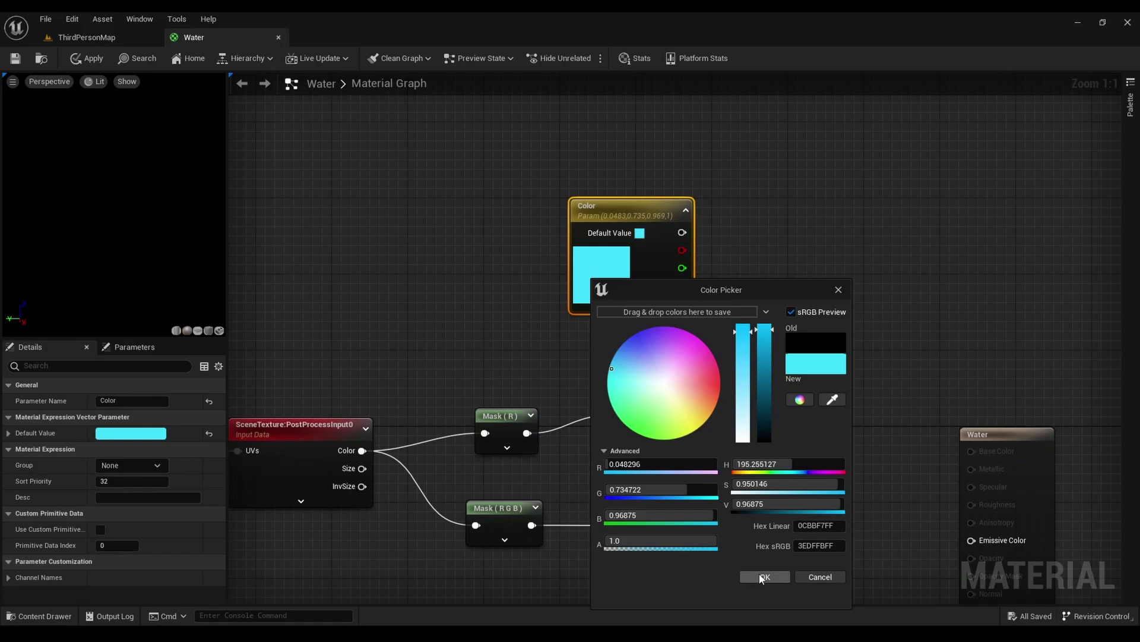
{"action": "left_click", "coordinate": [766, 578]}
- Wire Color into Multiply A and Single Color's output into the Water node's Emissive Color
{"action": "right_click_drag", "start_coordinate": [726, 373], "coordinate": [693, 346]}
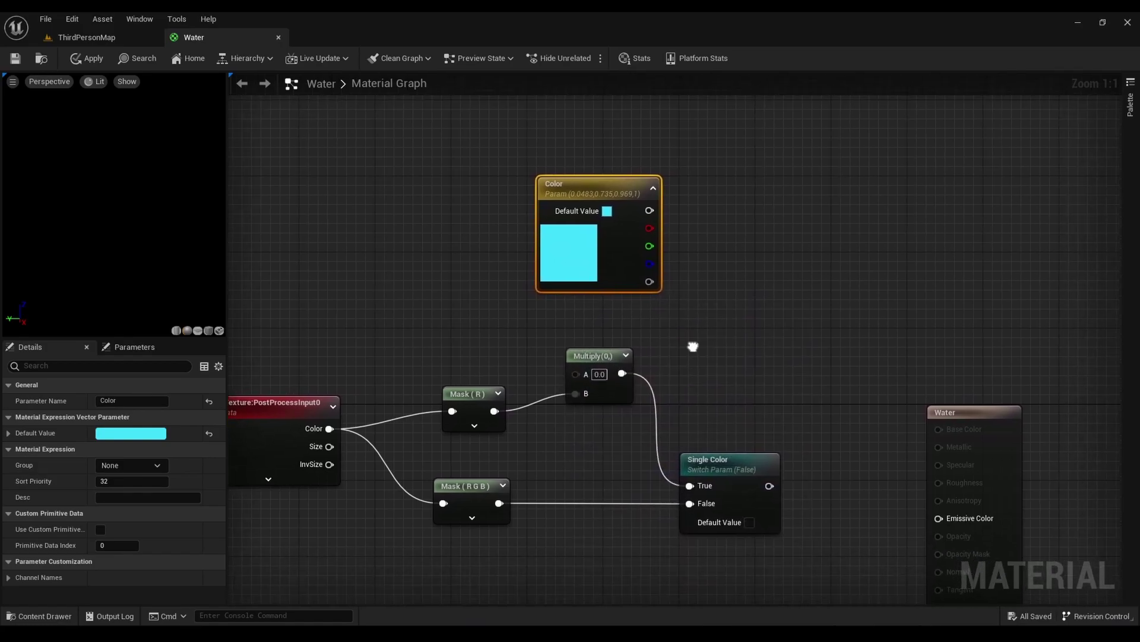
{"action": "left_click_drag", "start_coordinate": [609, 187], "coordinate": [579, 376]}
{"action": "right_click_drag", "start_coordinate": [685, 335], "coordinate": [619, 270]}
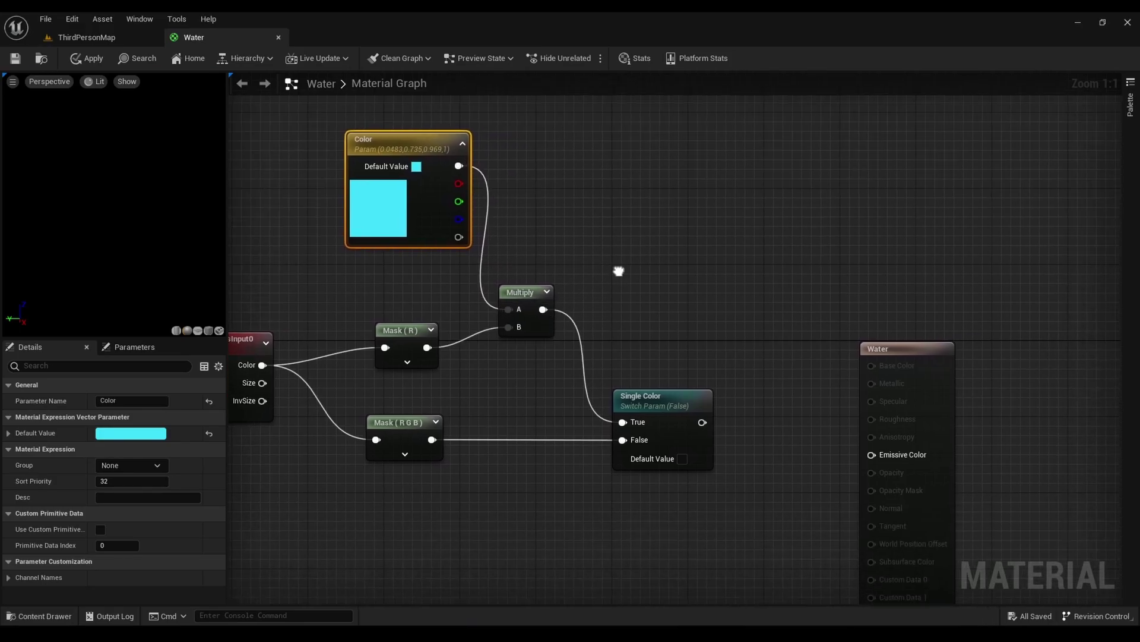
{"action": "right_click_drag", "start_coordinate": [740, 381], "coordinate": [713, 338]}
{"action": "left_click_drag", "start_coordinate": [679, 381], "coordinate": [847, 410]}
{"action": "left_click_drag", "start_coordinate": [868, 307], "coordinate": [858, 268]}
{"action": "scroll", "coordinate": [780, 266], "scroll_direction": "down", "scroll_amount": 1}
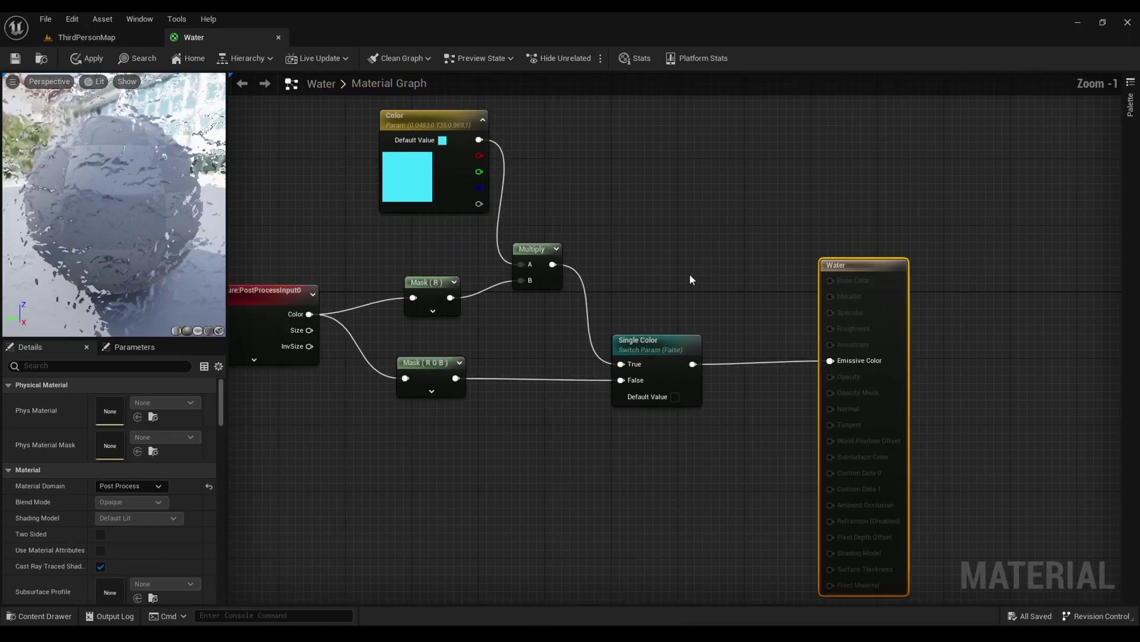
{"action": "right_click_drag", "start_coordinate": [689, 274], "coordinate": [812, 273]}
{"action": "scroll", "coordinate": [810, 273], "scroll_direction": "down", "scroll_amount": 1}
{"action": "right_click_drag", "start_coordinate": [739, 278], "coordinate": [860, 262]}
- Set the Single Color switch's default value to True
{"action": "left_click", "coordinate": [811, 333]}
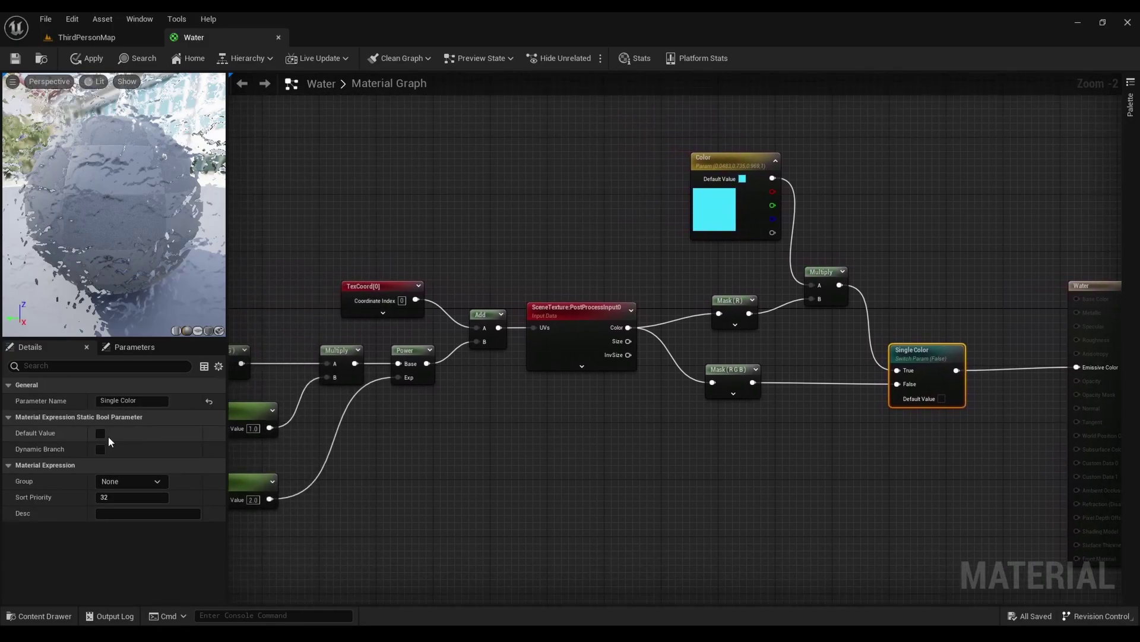
{"action": "left_click", "coordinate": [100, 433]}
{"action": "scroll", "coordinate": [649, 359], "scroll_direction": "down", "scroll_amount": 1}
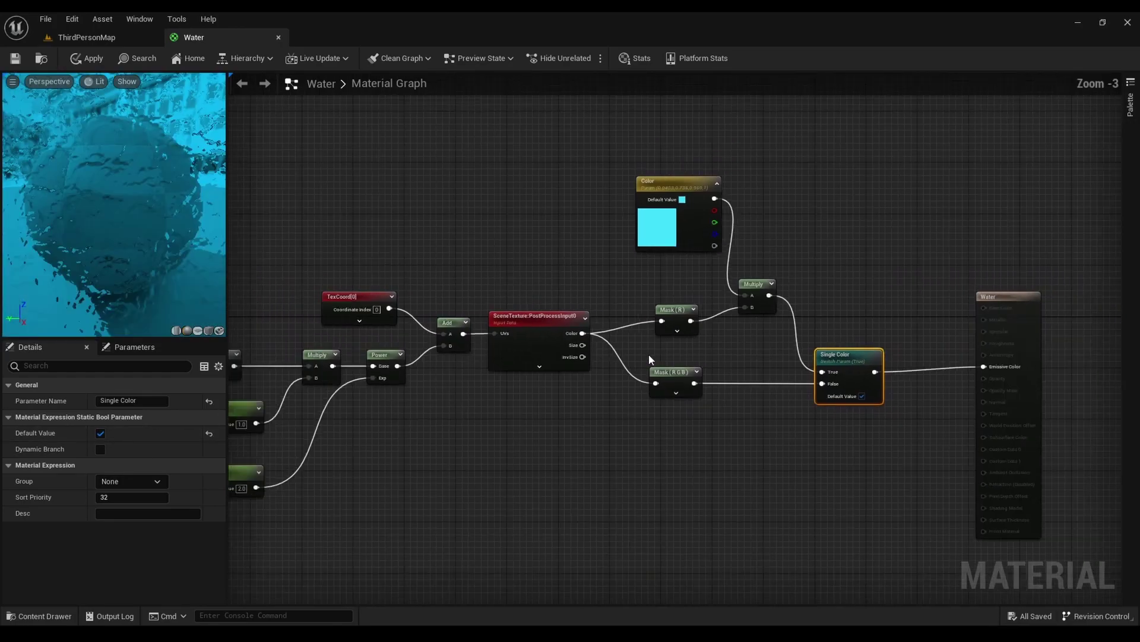
{"action": "scroll", "coordinate": [650, 359], "scroll_direction": "down", "scroll_amount": 1}
{"action": "right_click_drag", "start_coordinate": [662, 351], "coordinate": [836, 275]}
{"action": "right_click_drag", "start_coordinate": [902, 324], "coordinate": [861, 316]}
- Save the Water material and open BP_ThirdPersonCharacter docked in its viewport
{"action": "left_click", "coordinate": [17, 59]}
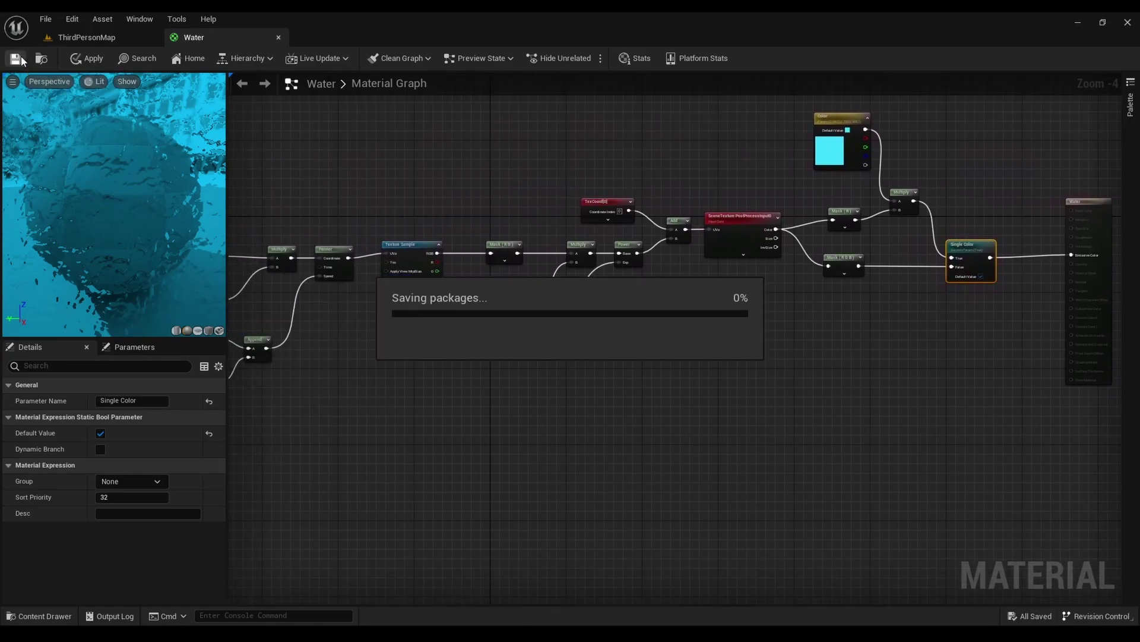
{"action": "left_click", "coordinate": [80, 39]}
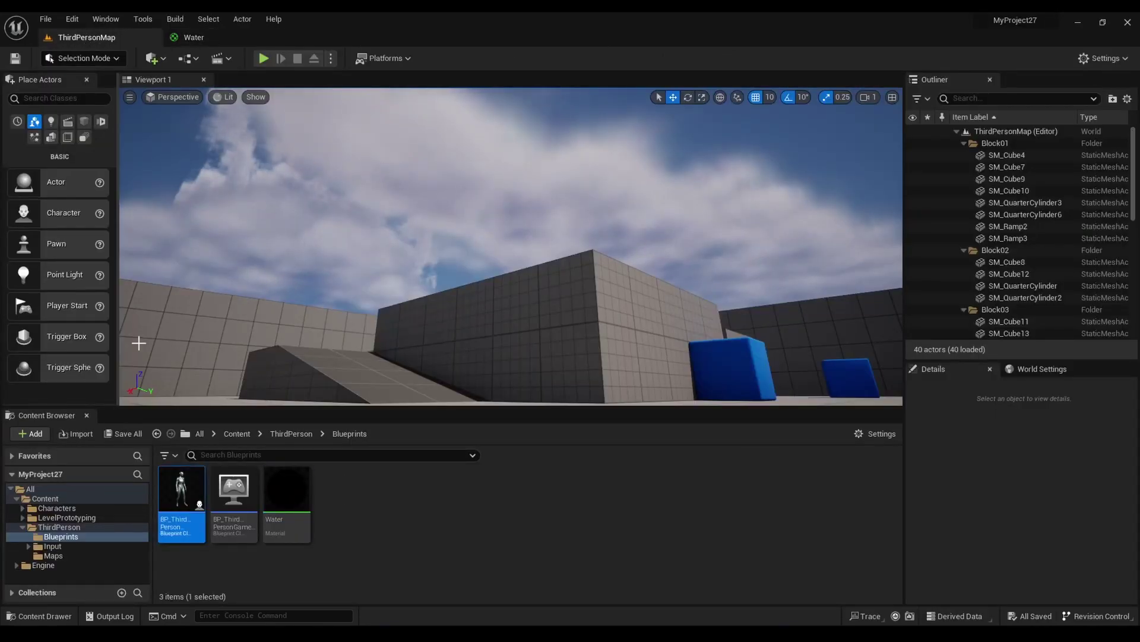
{"action": "double_click", "coordinate": [181, 493]}
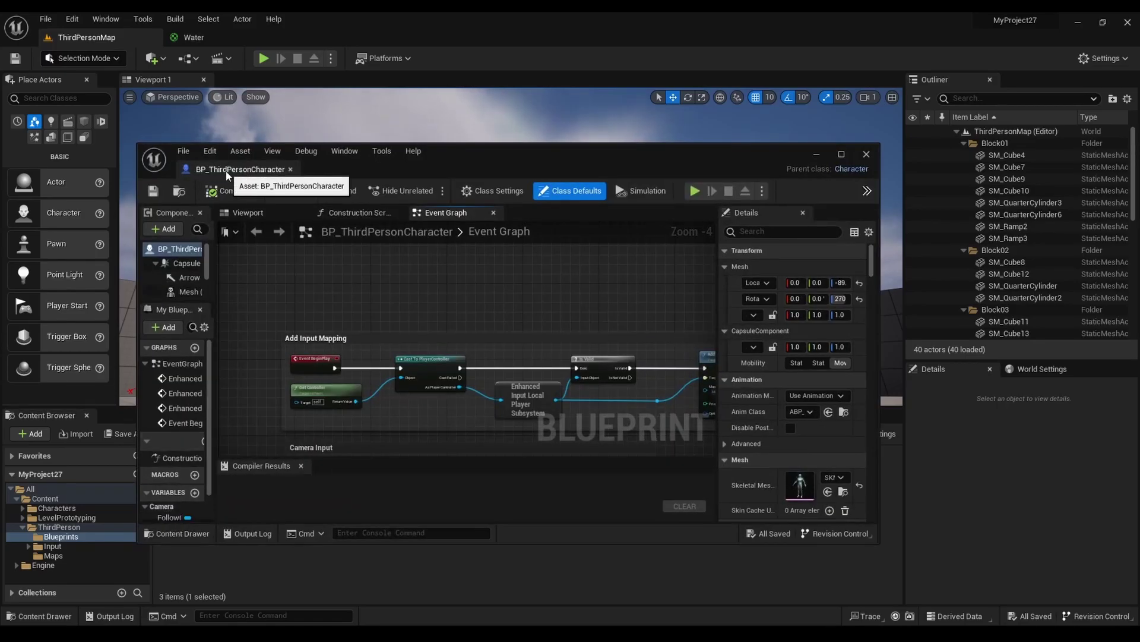
{"action": "left_click_drag", "start_coordinate": [227, 176], "coordinate": [285, 50]}
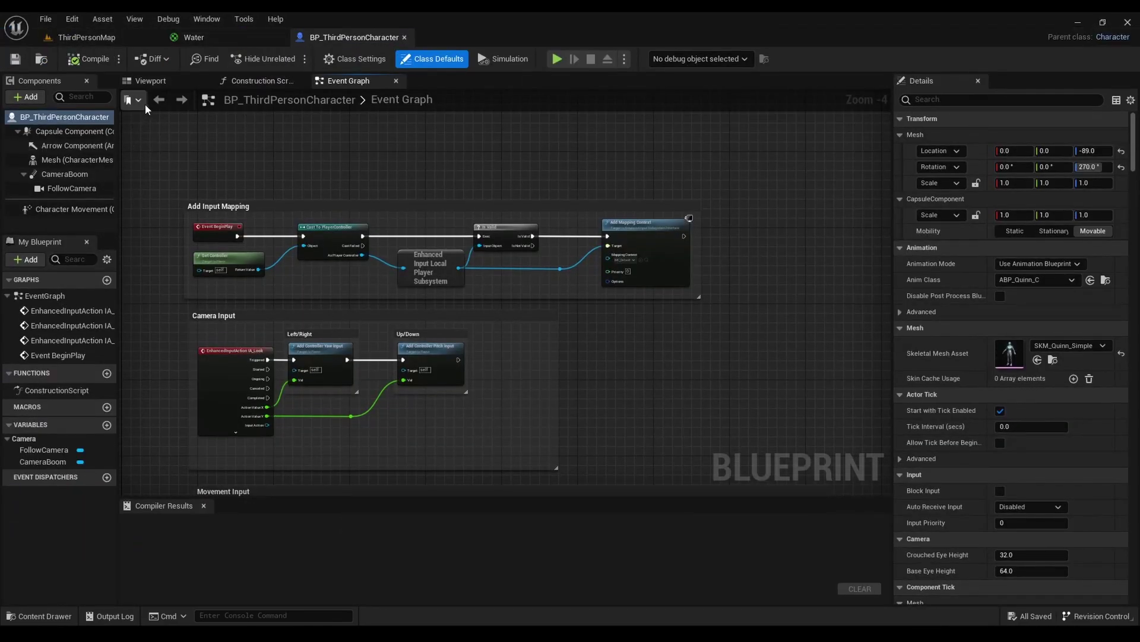
{"action": "left_click", "coordinate": [149, 81]}
- Add a PostProcess component to the character Blueprint
{"action": "left_click", "coordinate": [29, 98]}
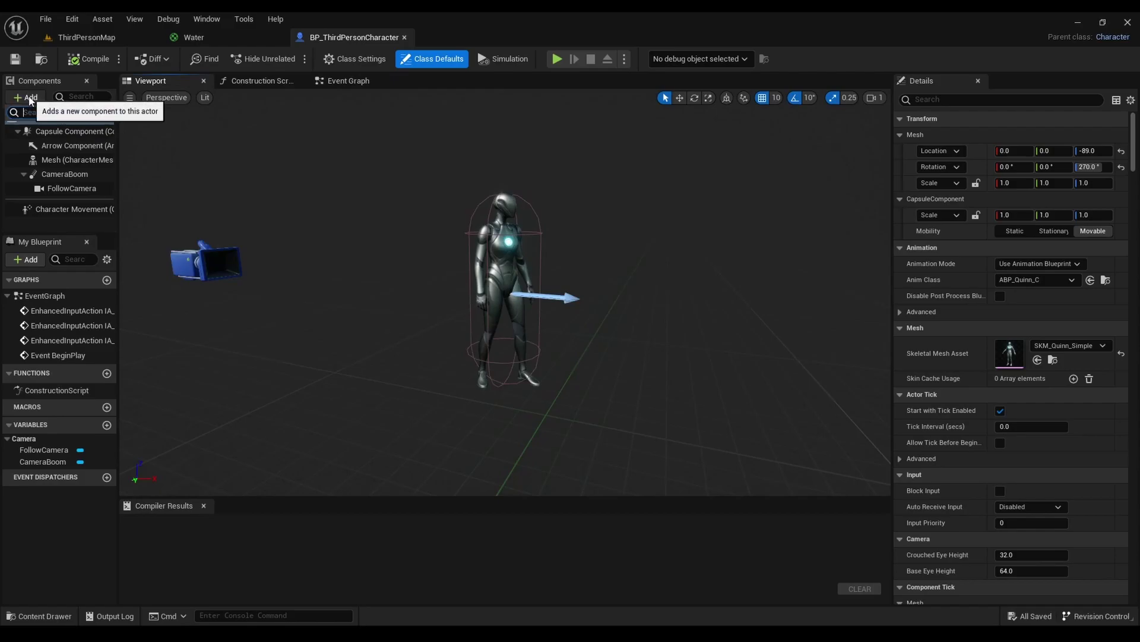
{"action": "type", "text": "post"}
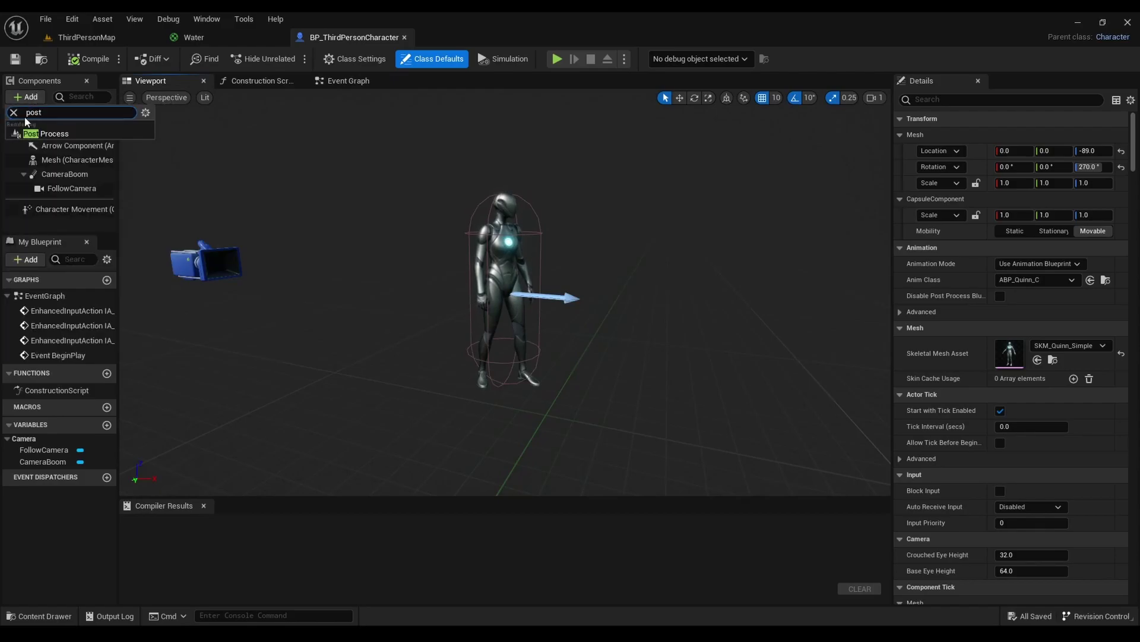
{"action": "left_click", "coordinate": [37, 133]}
{"action": "left_click", "coordinate": [48, 160]}
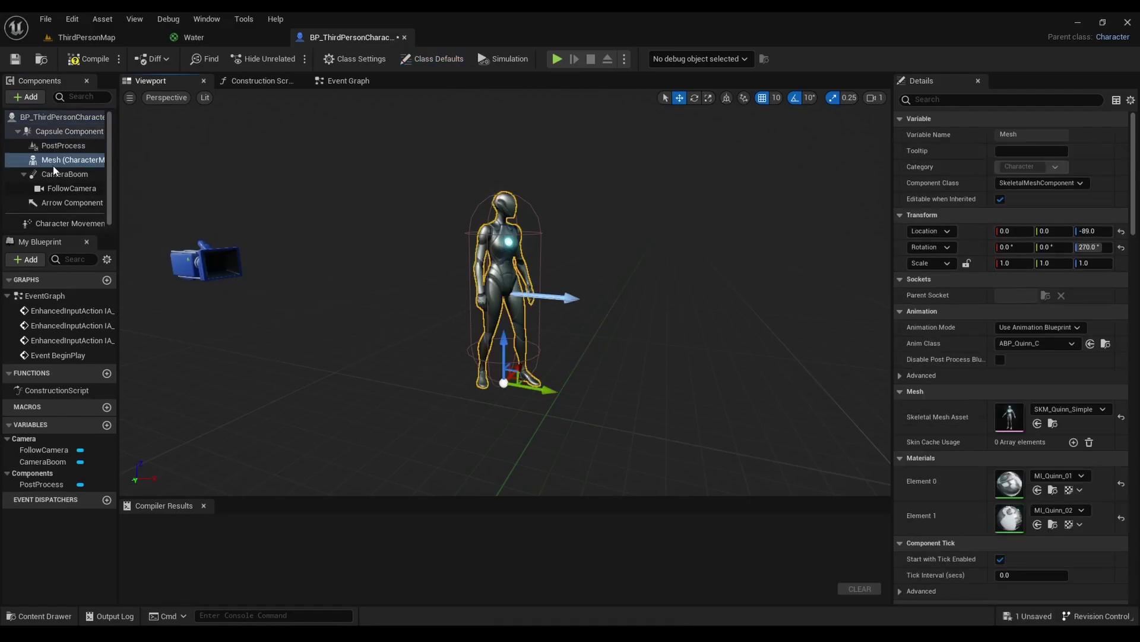
{"action": "left_click", "coordinate": [62, 145]}
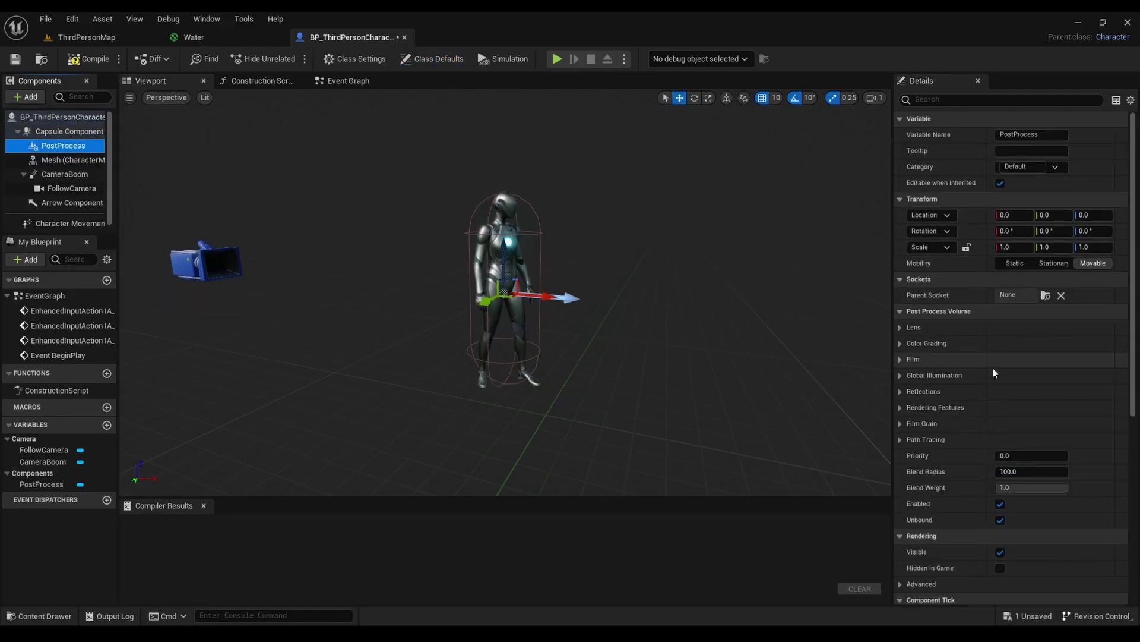
- Add one empty Post Process Materials slot under Rendering Features and compile the Blueprint
{"action": "scroll", "coordinate": [975, 334], "scroll_direction": "down", "scroll_amount": 1}
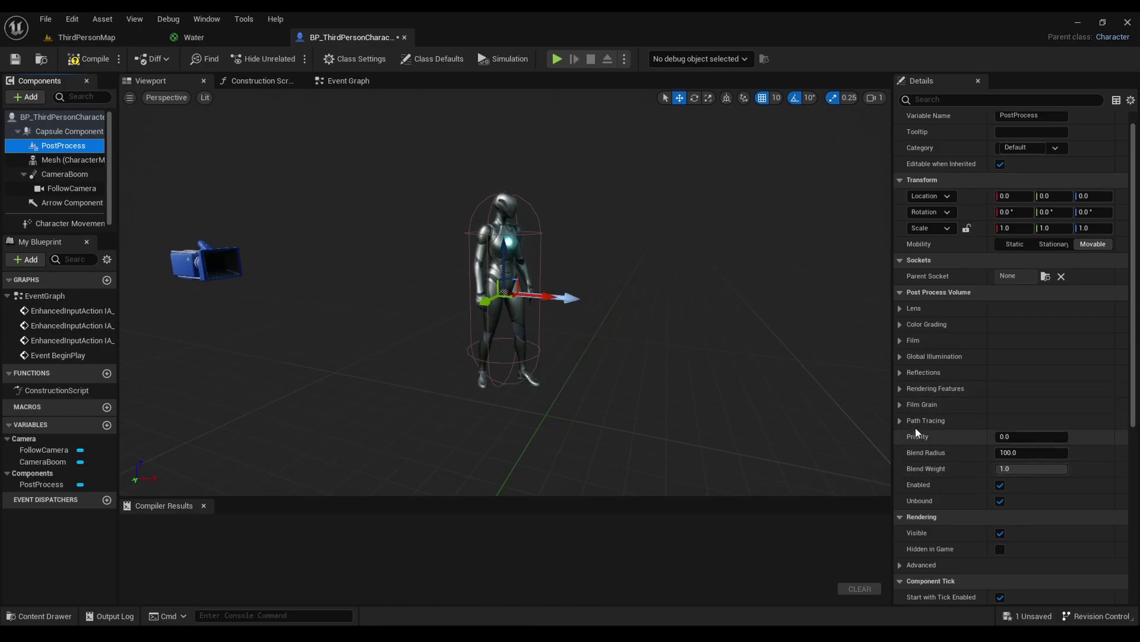
{"action": "left_click", "coordinate": [902, 389]}
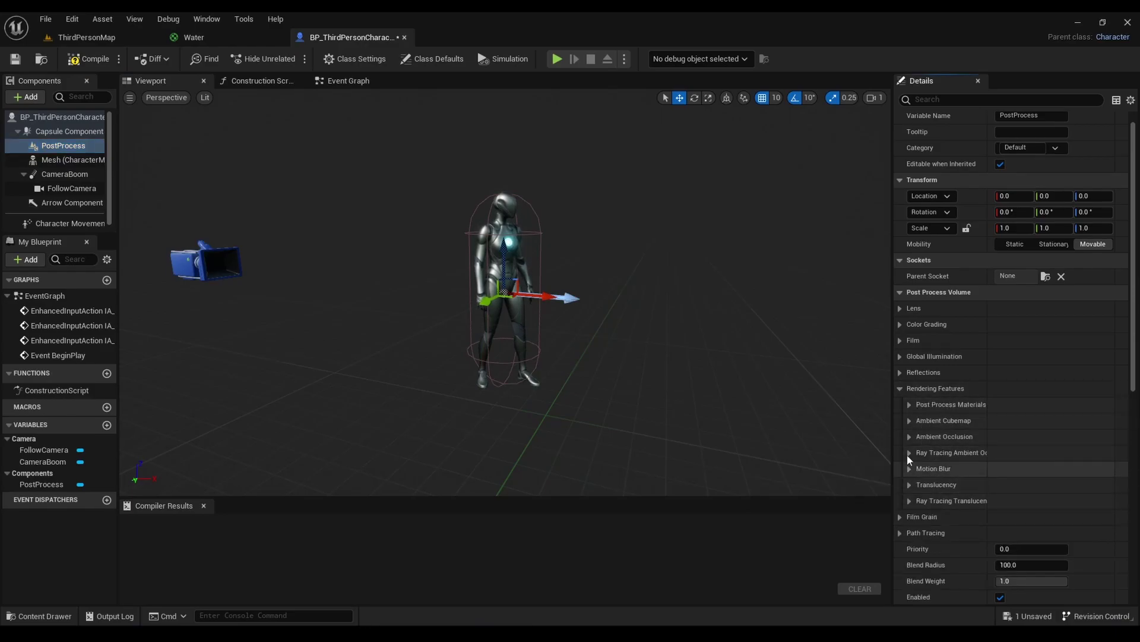
{"action": "left_click", "coordinate": [909, 405]}
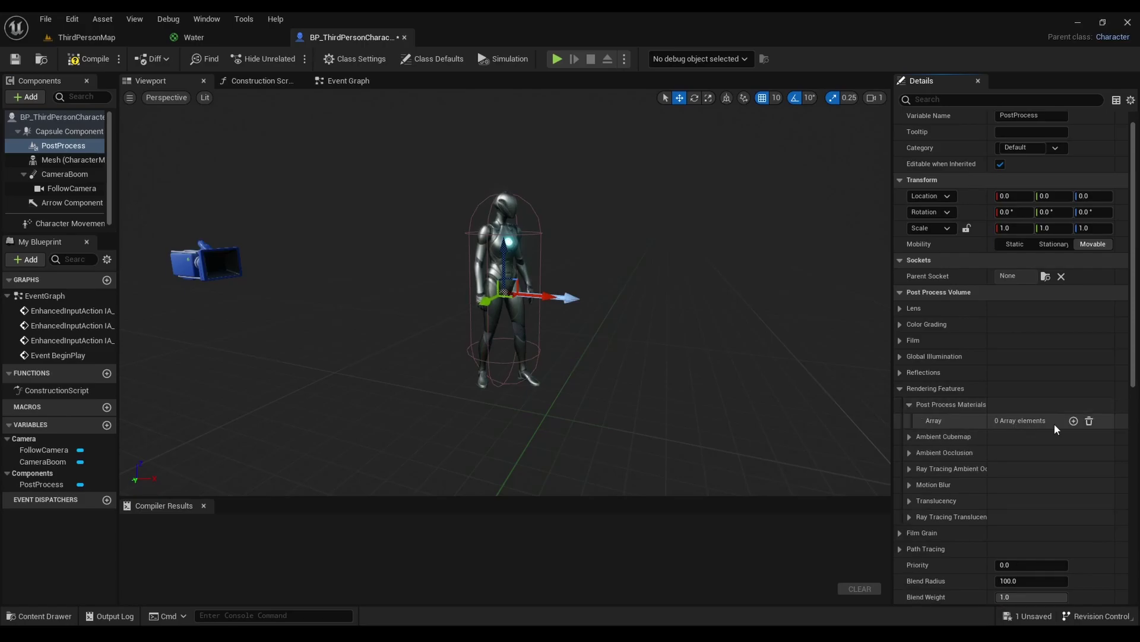
{"action": "left_click", "coordinate": [1073, 421]}
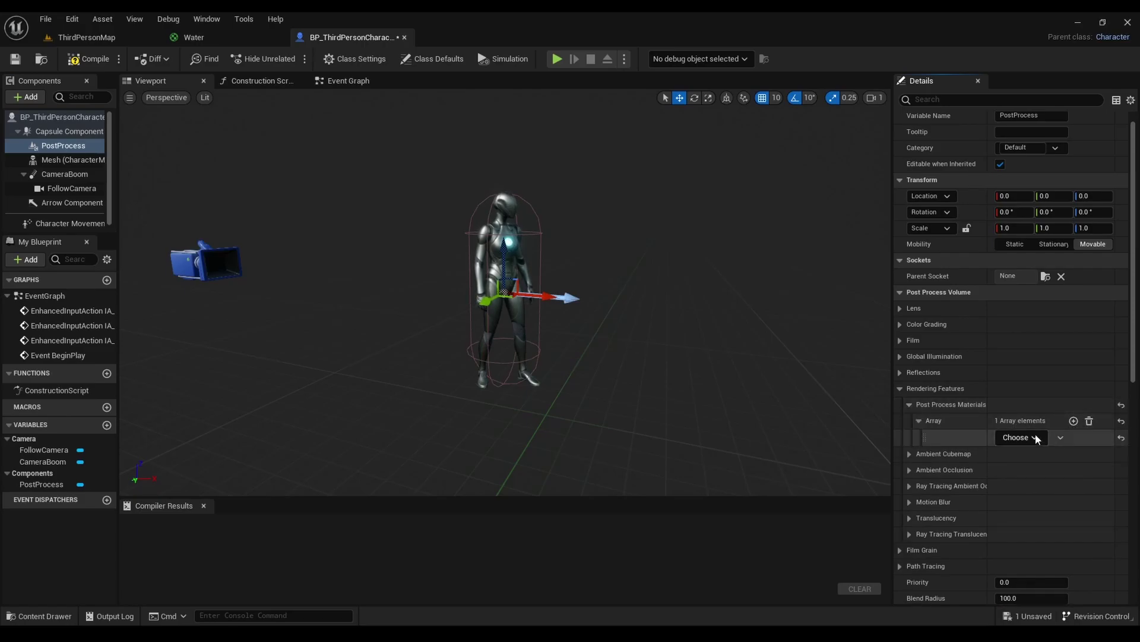
{"action": "left_click", "coordinate": [85, 64]}
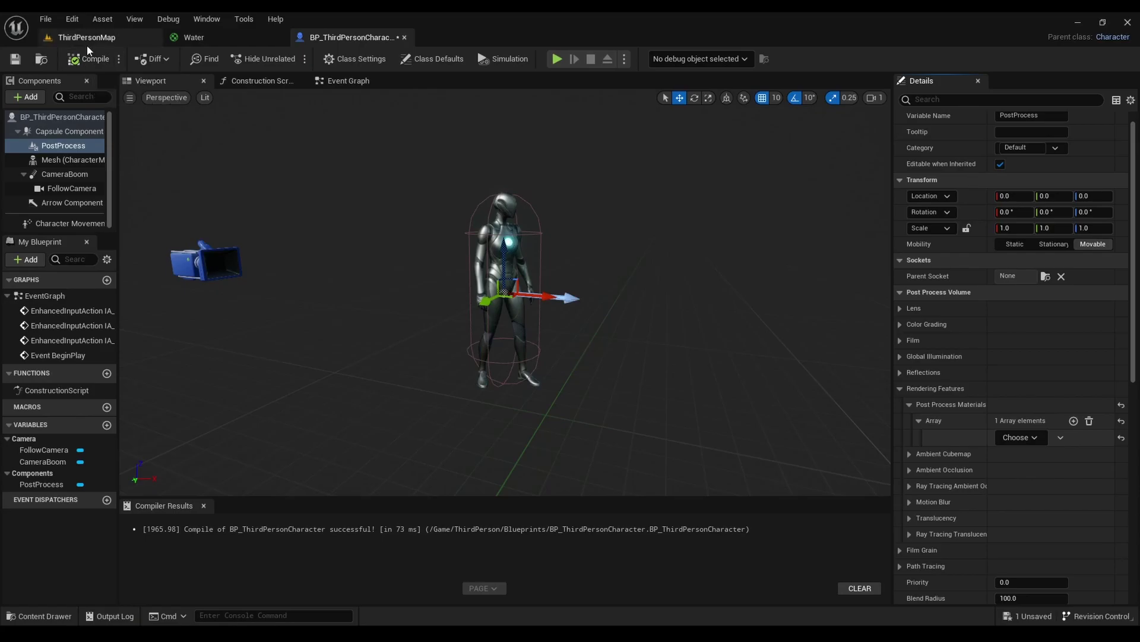
{"action": "left_click", "coordinate": [87, 41]}
- Create a material instance of Water named Water_Inst
{"action": "right_click", "coordinate": [286, 540]}
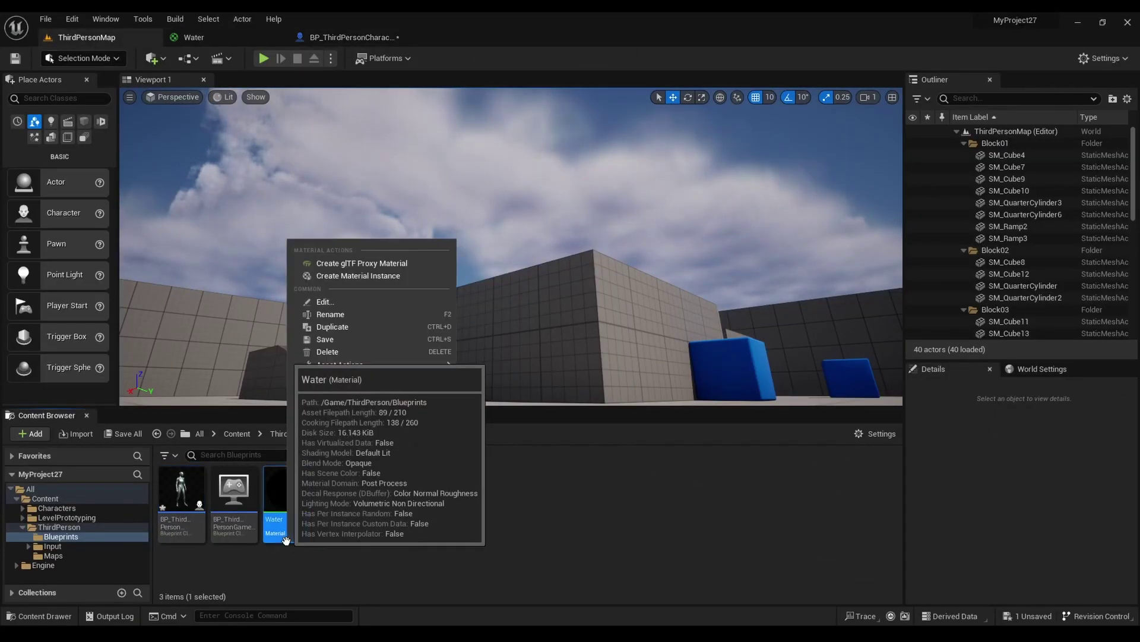
{"action": "left_click", "coordinate": [391, 275]}
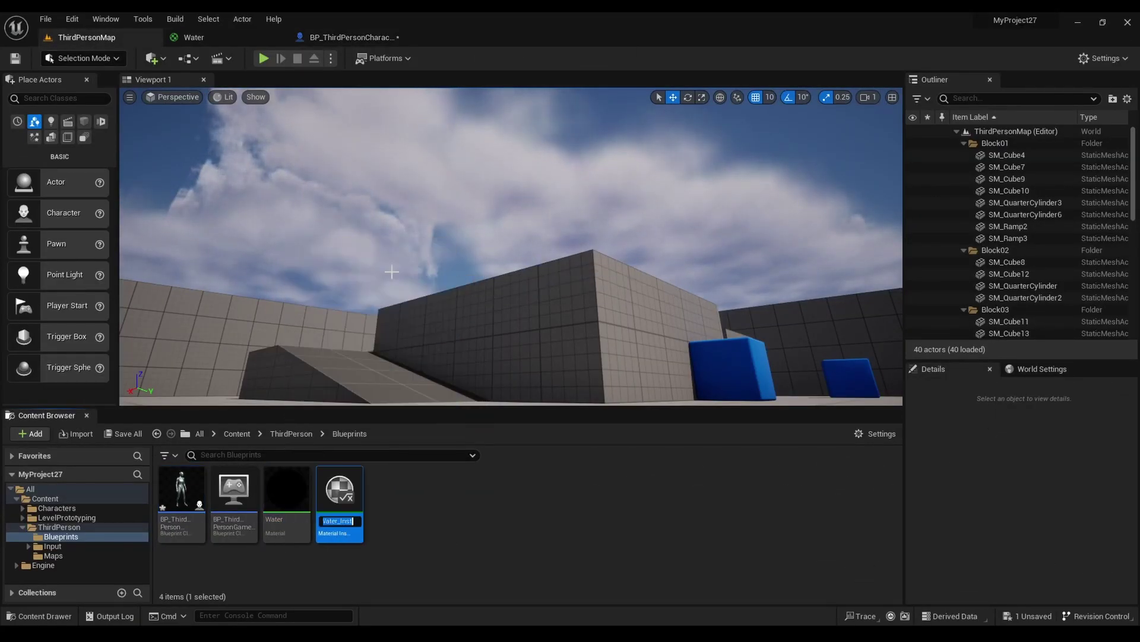
{"action": "key", "text": "Return"}
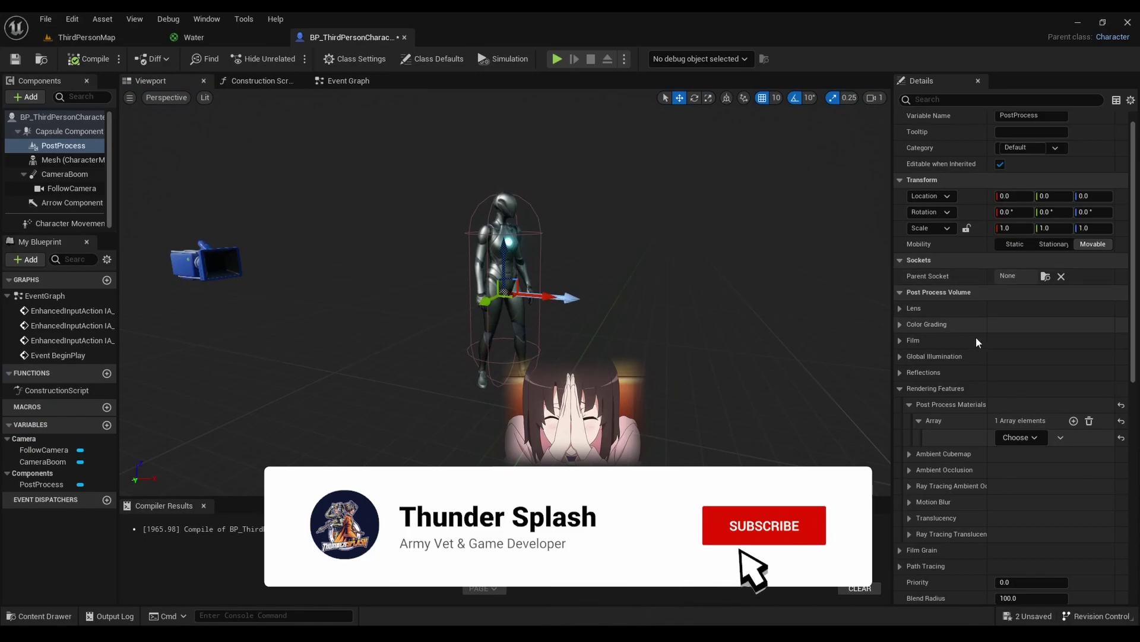
- Set the post process material slot to an Asset Reference pointing at Water_Inst
{"action": "left_click", "coordinate": [1034, 437]}
{"action": "left_click", "coordinate": [1029, 454]}
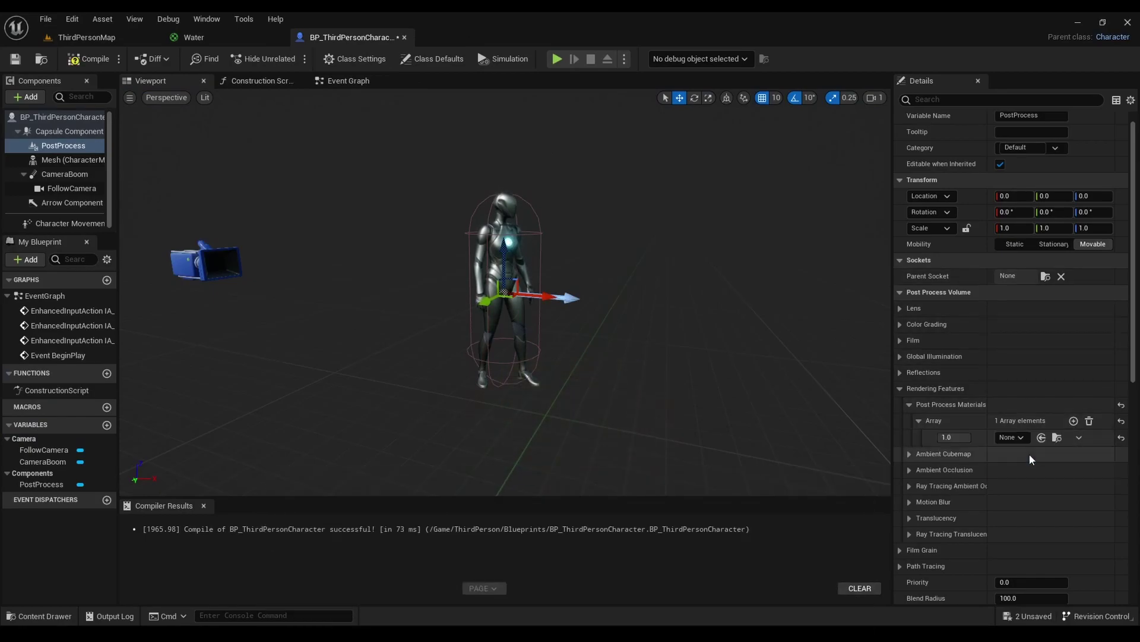
{"action": "left_click", "coordinate": [1014, 437]}
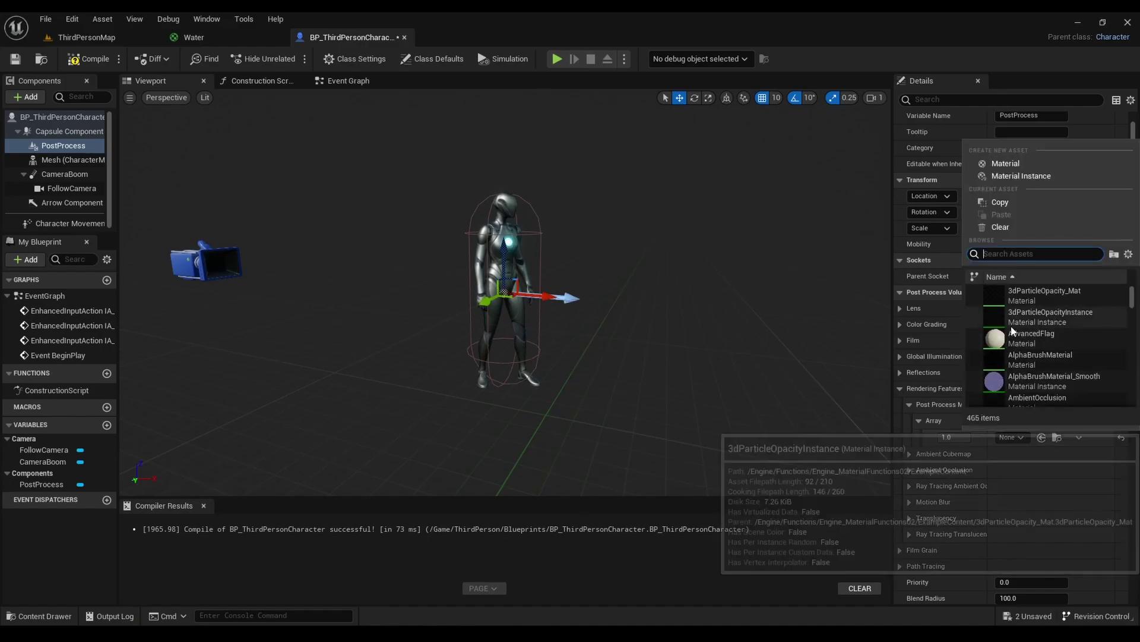
{"action": "type", "text": "water"}
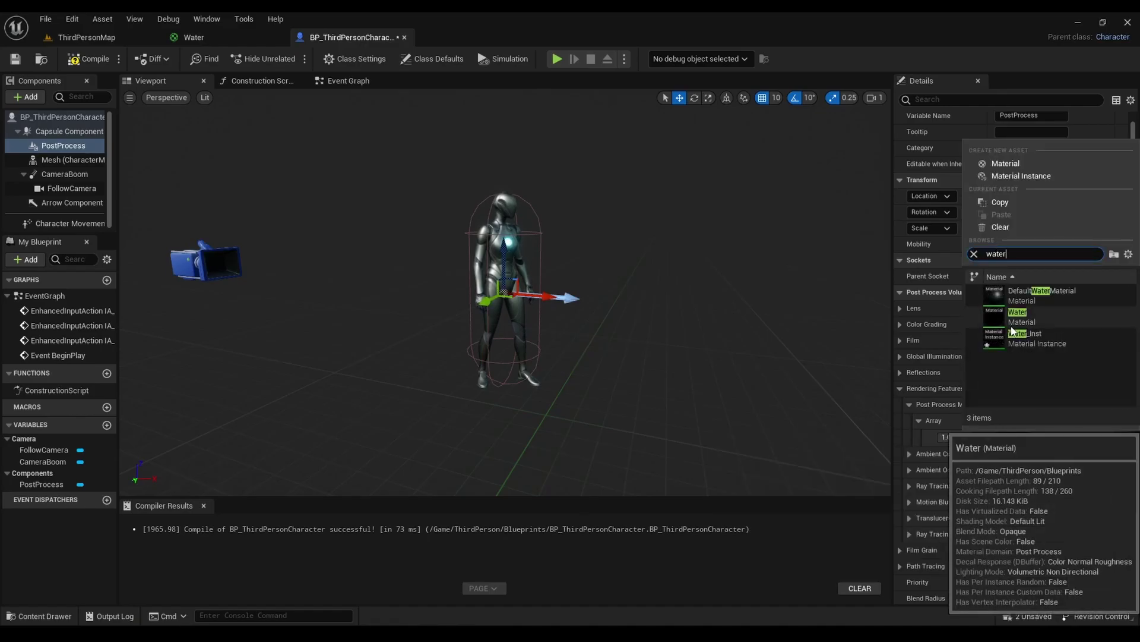
{"action": "left_click", "coordinate": [1011, 337]}
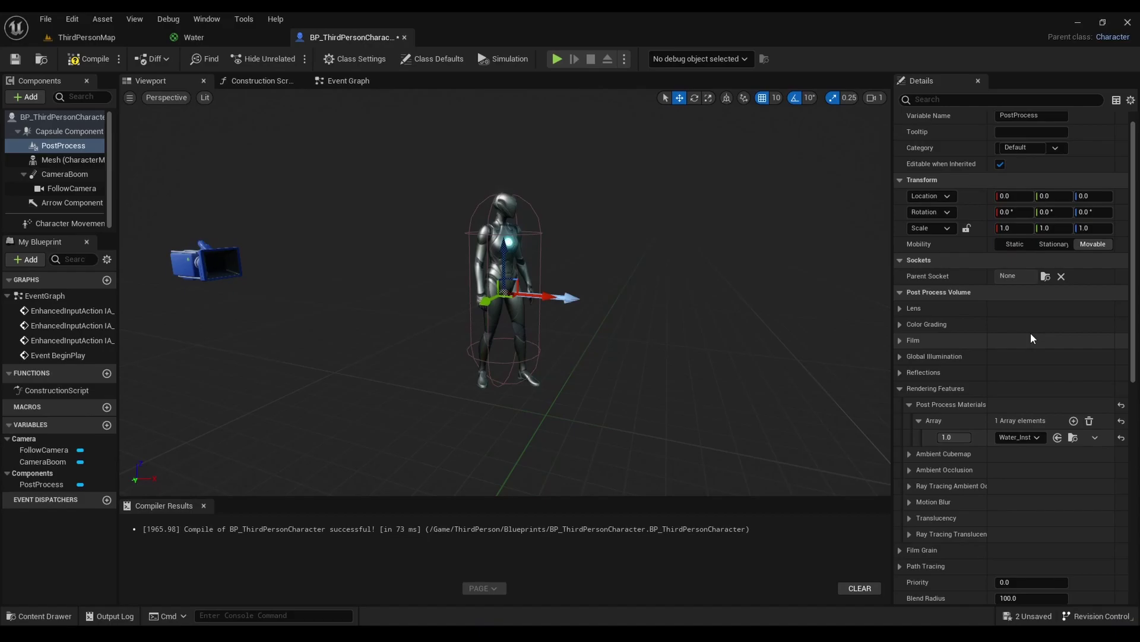
{"action": "left_click", "coordinate": [65, 38]}
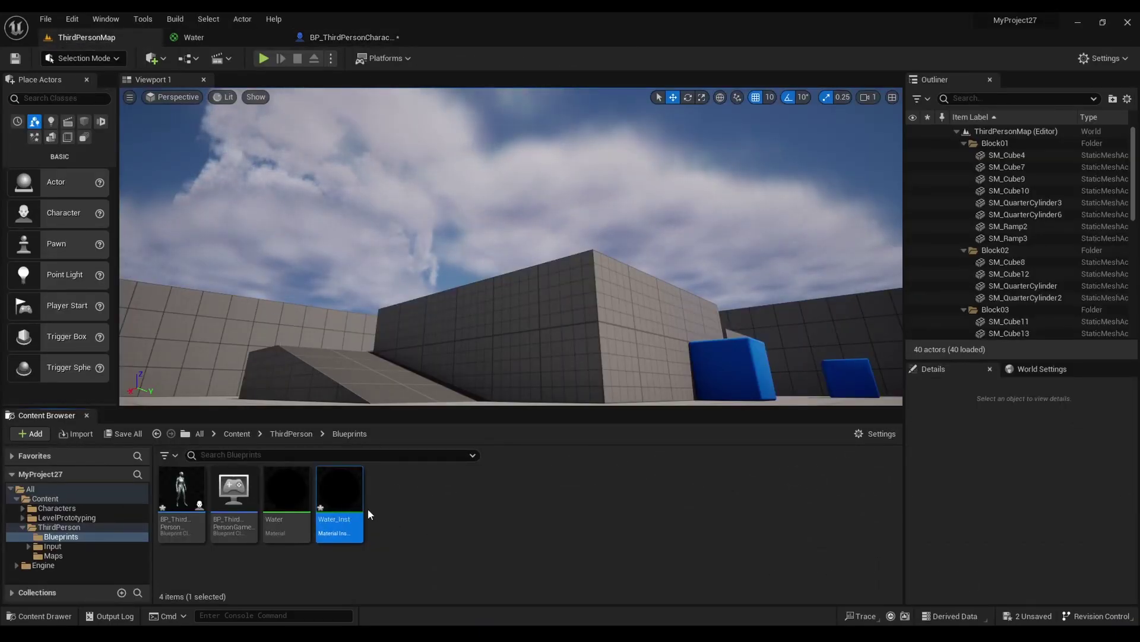
- In Water_Inst, enable overrides for Intensity, Panner X, Panner Y, Power, Texture UV and Single Color
{"action": "double_click", "coordinate": [335, 512]}
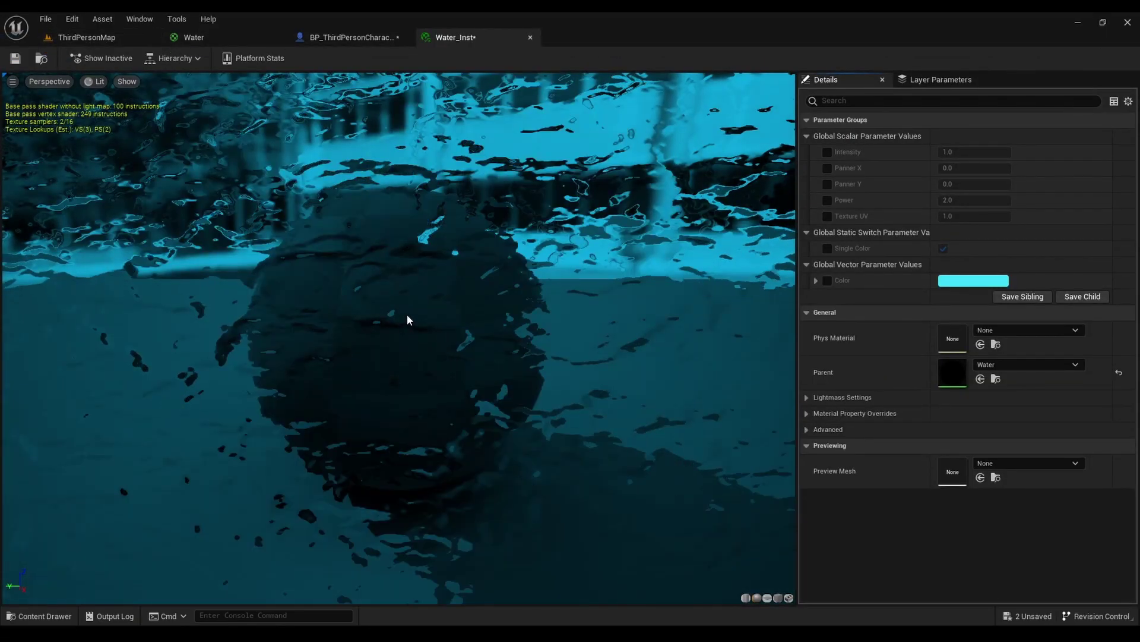
{"action": "left_click", "coordinate": [827, 152]}
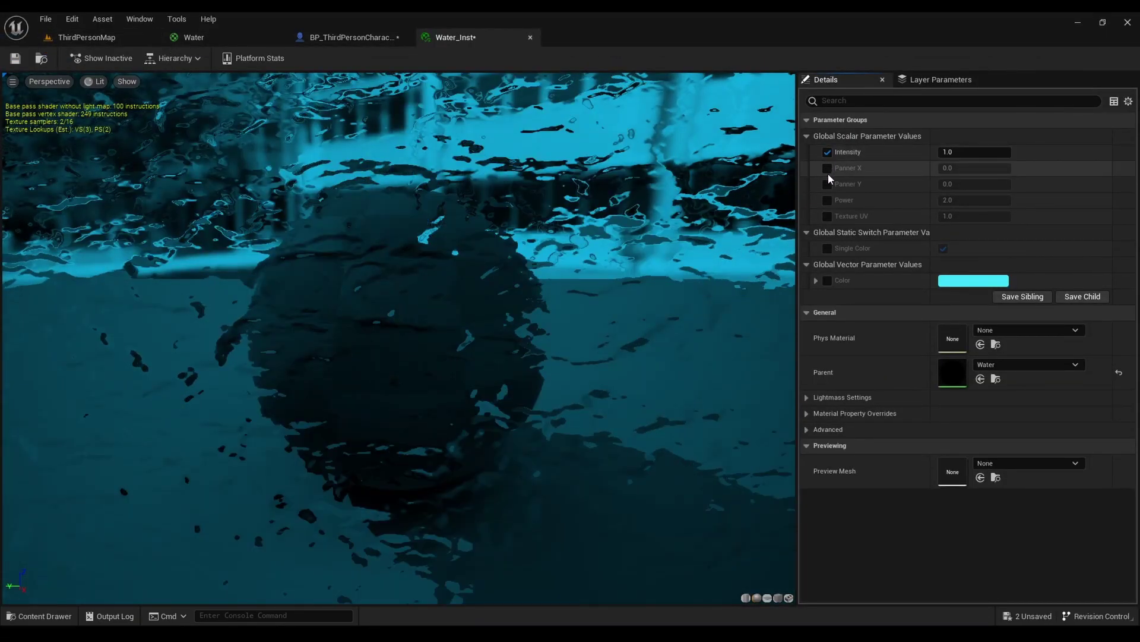
{"action": "left_click", "coordinate": [828, 168]}
{"action": "left_click", "coordinate": [827, 184]}
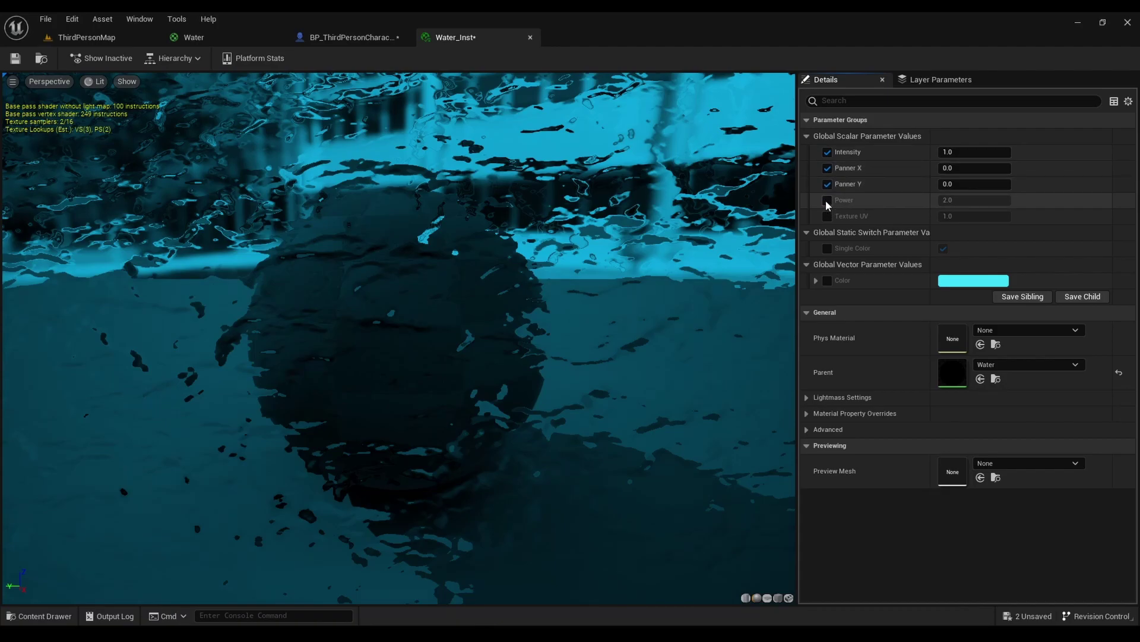
{"action": "left_click", "coordinate": [828, 201]}
{"action": "left_click", "coordinate": [827, 217]}
{"action": "left_click", "coordinate": [827, 249]}
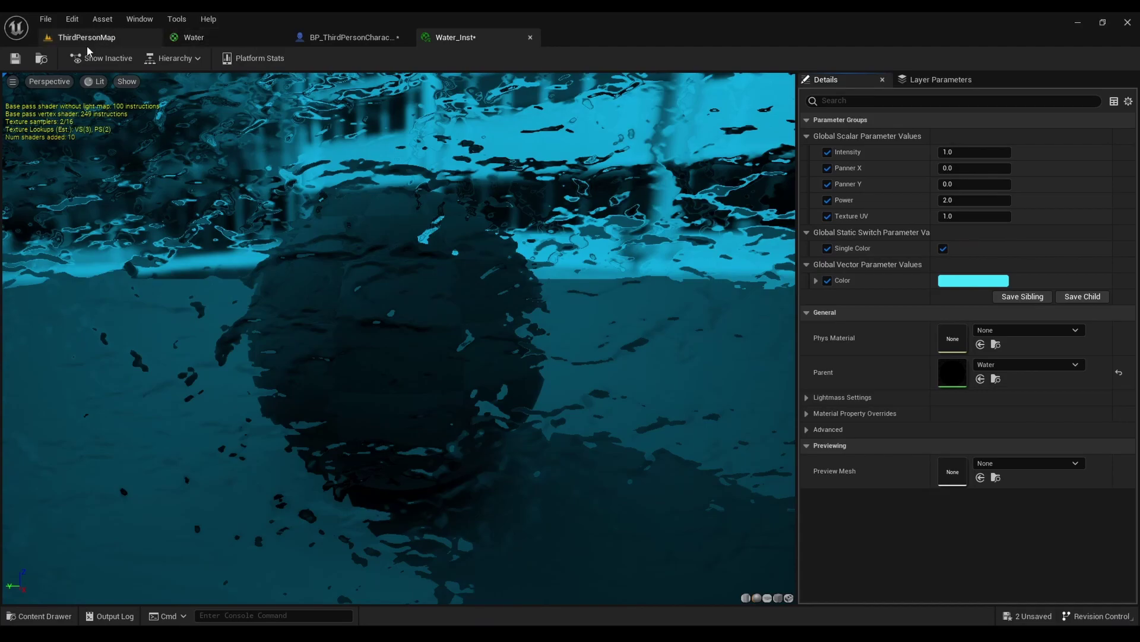
- Play the ThirdPersonMap level, keeping Water_Inst open alongside
{"action": "left_click", "coordinate": [107, 38]}
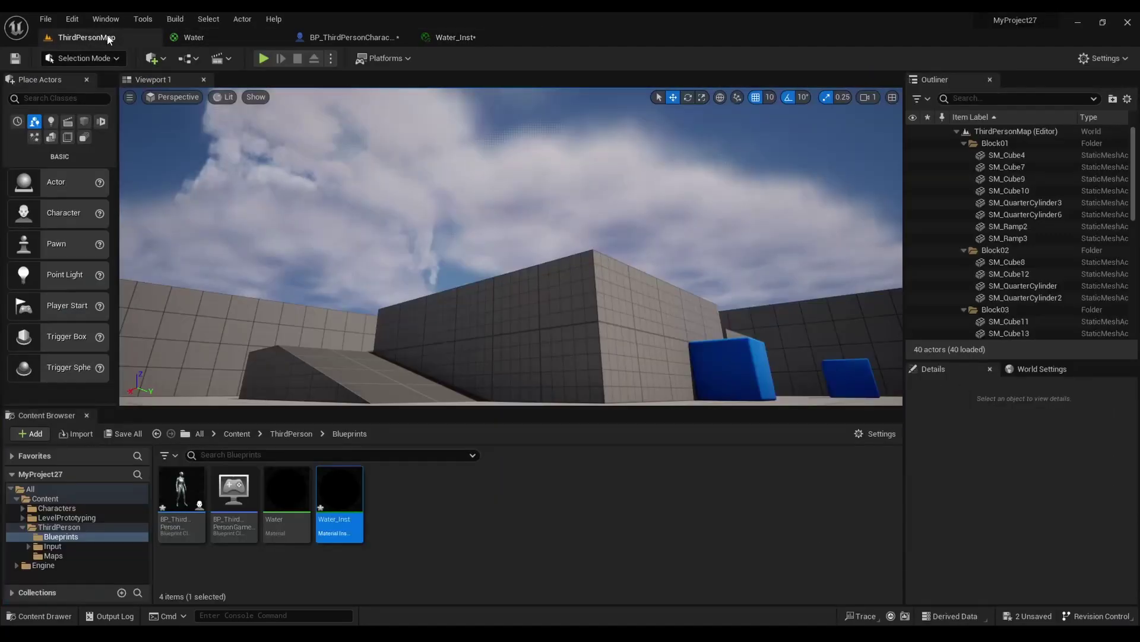
{"action": "left_click", "coordinate": [263, 58]}
{"action": "left_click", "coordinate": [452, 38]}
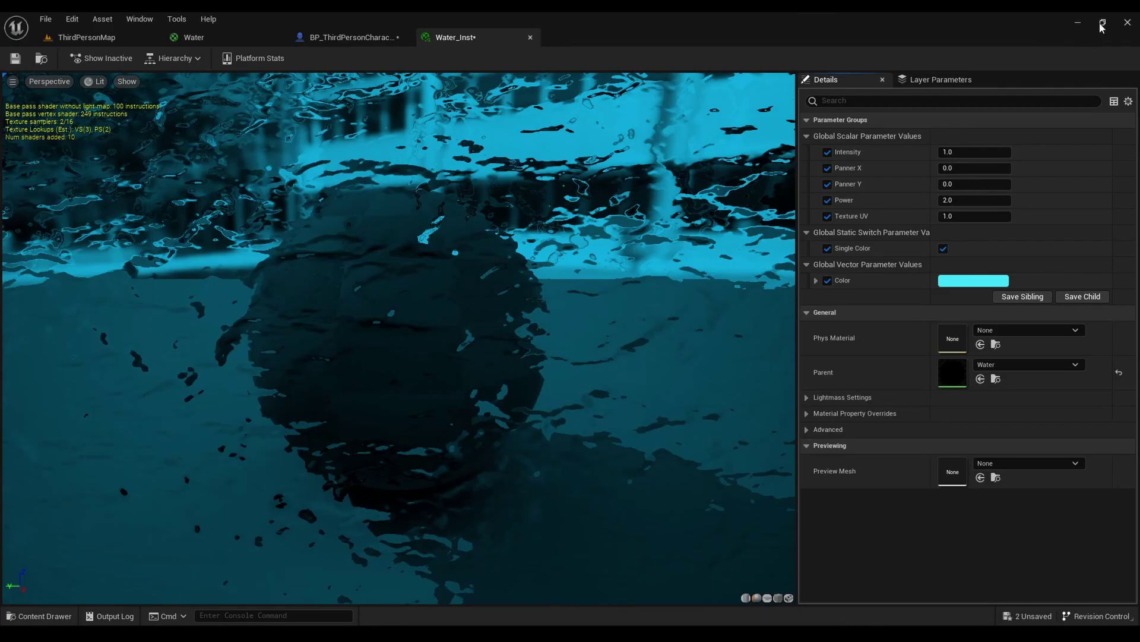
- Float the Water_Inst editor over the running game and drag Intensity down to 0.39
{"action": "left_click_drag", "start_coordinate": [460, 37], "coordinate": [575, 168]}
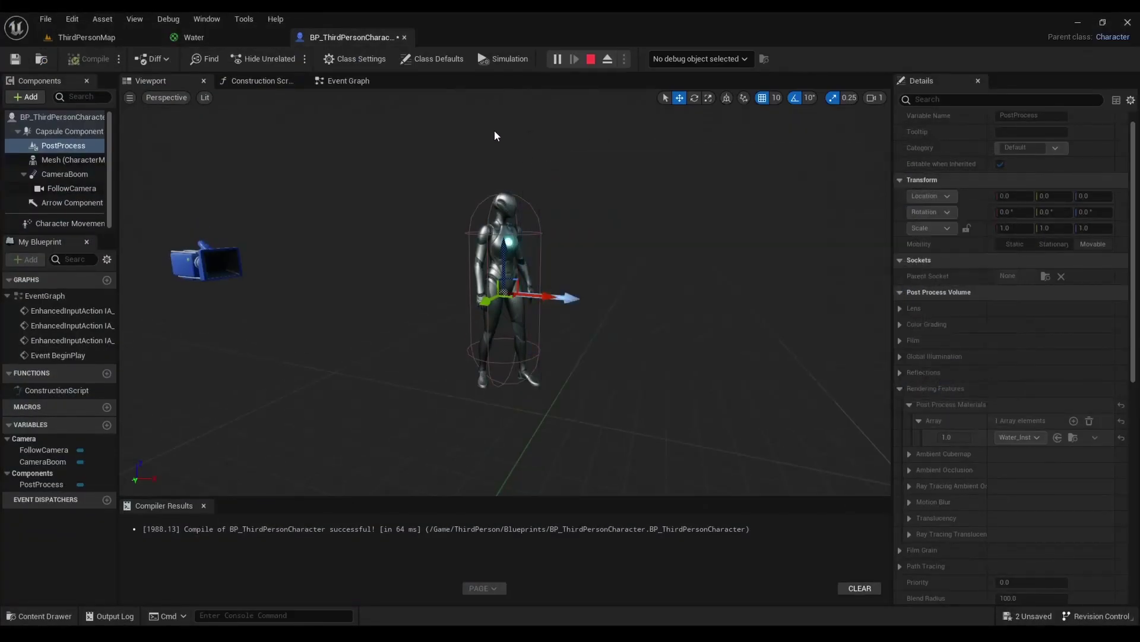
{"action": "left_click", "coordinate": [110, 42]}
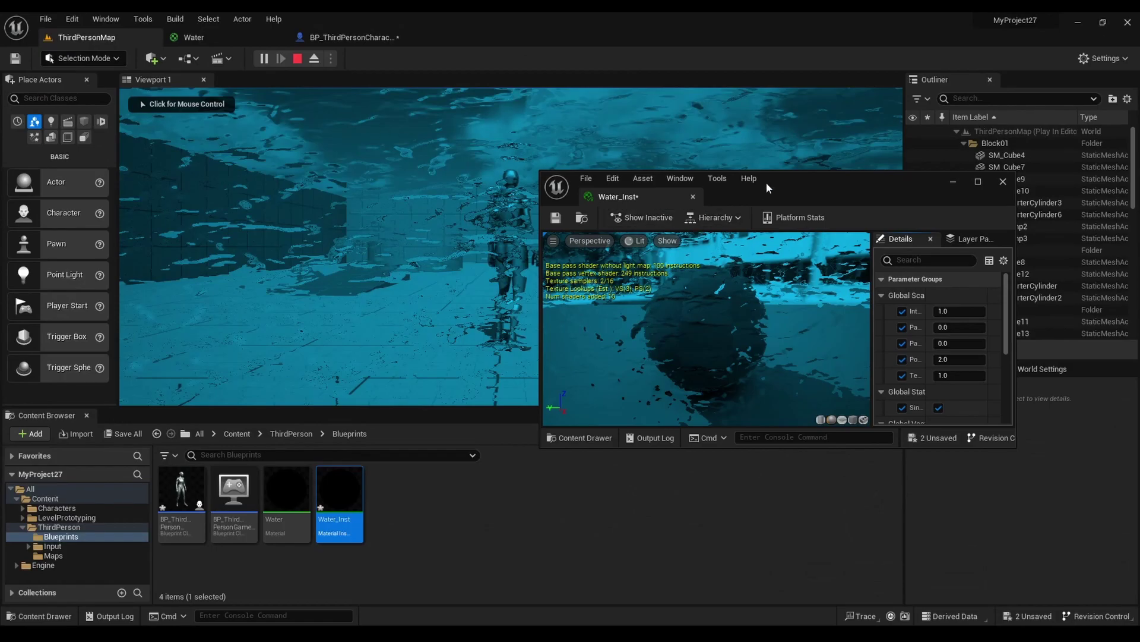
{"action": "left_click_drag", "start_coordinate": [806, 188], "coordinate": [801, 281]}
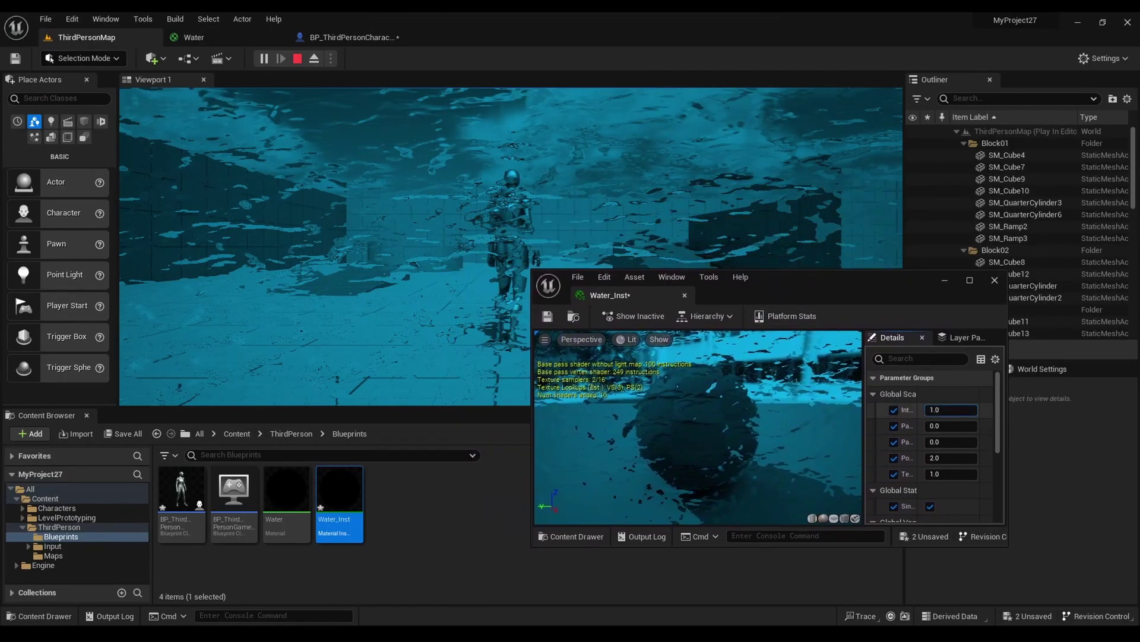
{"action": "mouse_move", "coordinate": [951, 410]}
{"action": "left_mouse_down"}
{"action": "mouse_move", "coordinate": [930, 410]}
{"action": "mouse_move", "coordinate": [951, 410]}
{"action": "left_mouse_up"}
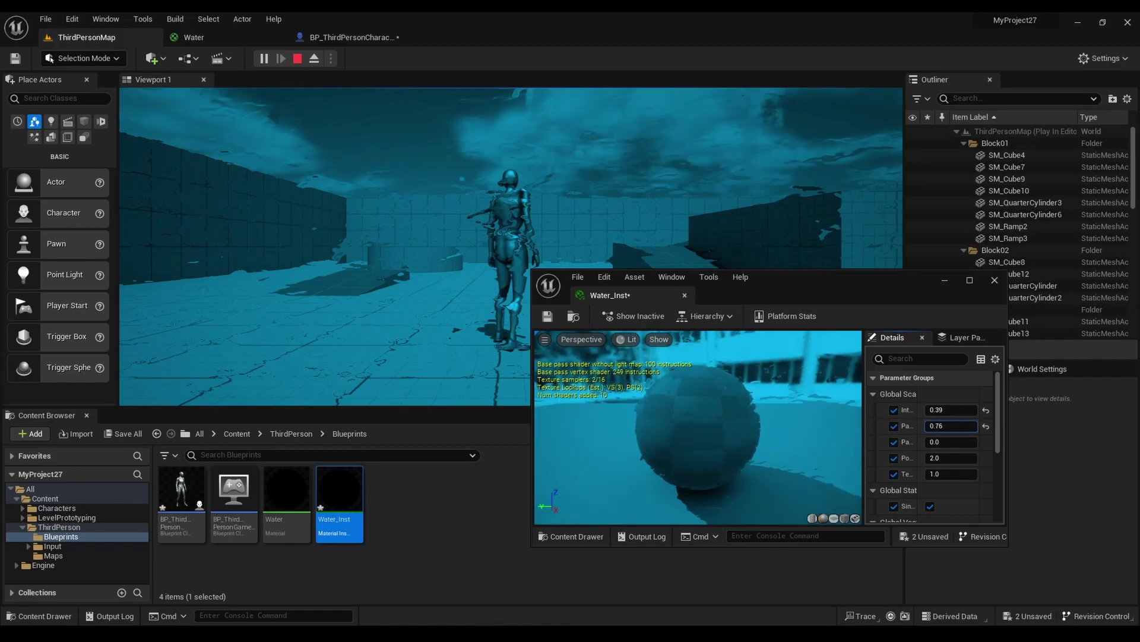
- Try trial values: Power 1.0, Panner Y 0.7, Panner X 0.05, and scrub Texture UV around 1.5
{"action": "left_click_drag", "start_coordinate": [950, 426], "coordinate": [955, 474]}
{"action": "left_click", "coordinate": [937, 460]}
{"action": "type", "text": "0.5"}
{"action": "key", "text": "Return"}
{"action": "type", "text": "1"}
{"action": "key", "text": "Return"}
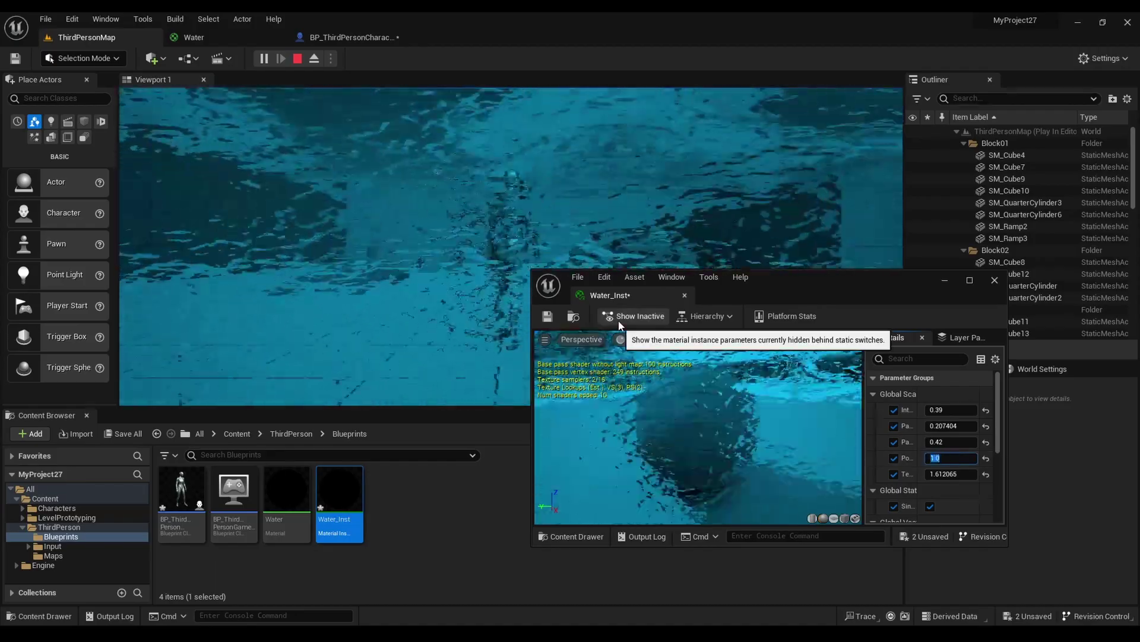
{"action": "type", "text": "0.7"}
{"action": "key", "text": "Return"}
{"action": "left_click", "coordinate": [931, 441]}
{"action": "type", "text": "0.7"}
{"action": "key", "text": "Return"}
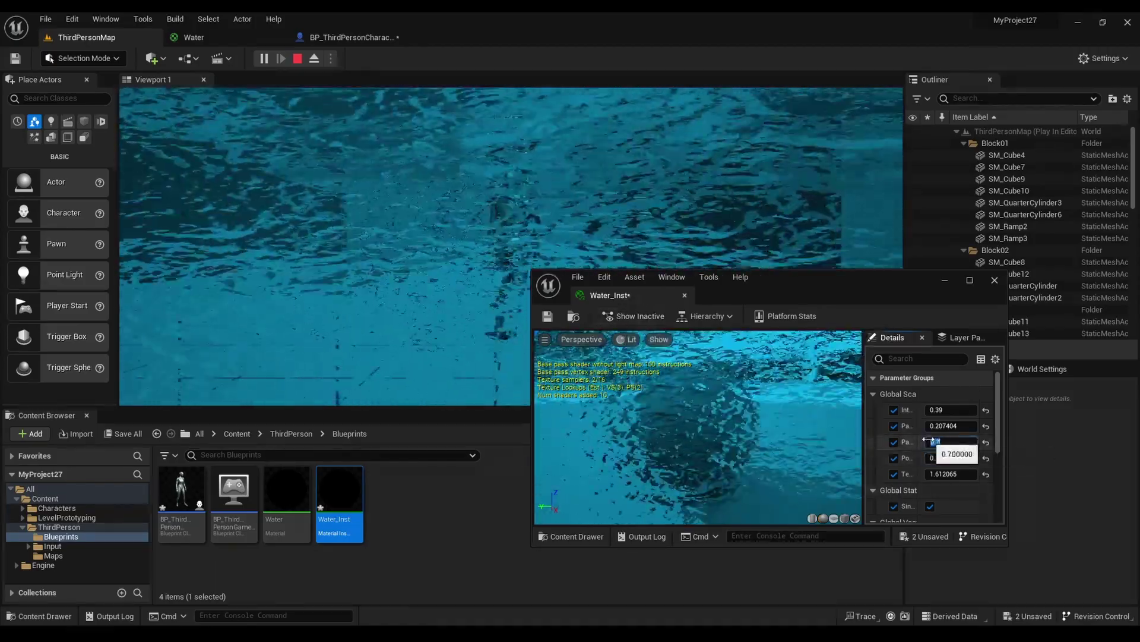
{"action": "left_click", "coordinate": [942, 426]}
{"action": "type", "text": "0.05"}
{"action": "key", "text": "Return"}
{"action": "left_click", "coordinate": [941, 473]}
{"action": "type", "text": "1.5"}
{"action": "key", "text": "Return"}
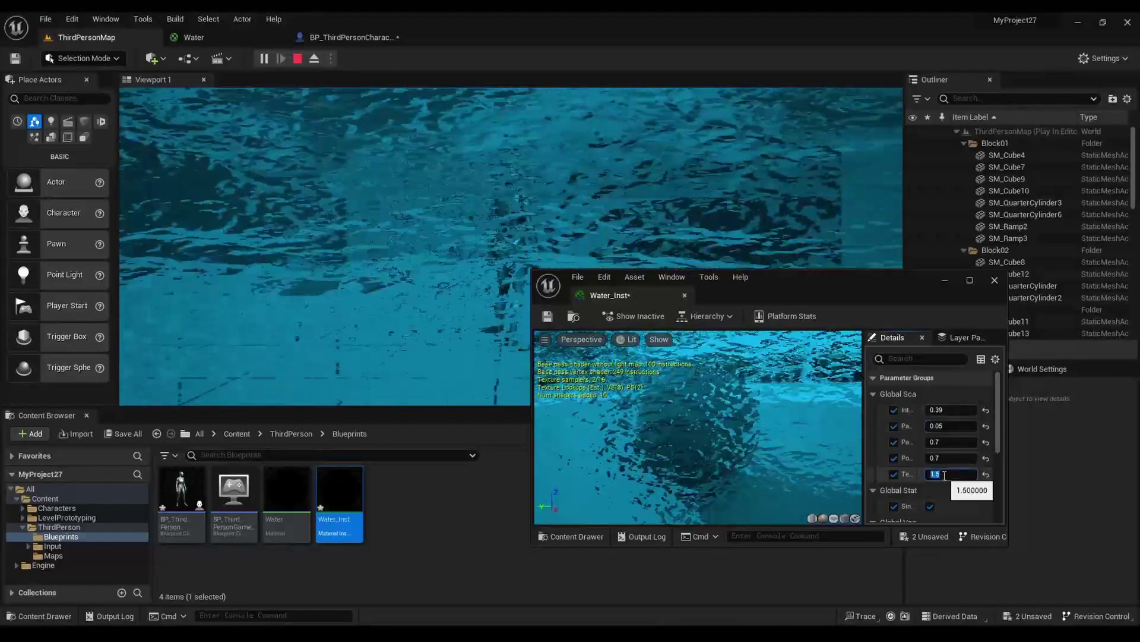
{"action": "mouse_move", "coordinate": [941, 473]}
{"action": "left_mouse_down"}
{"action": "mouse_move", "coordinate": [980, 473]}
{"action": "mouse_move", "coordinate": [914, 473]}
{"action": "mouse_move", "coordinate": [962, 458]}
{"action": "mouse_move", "coordinate": [935, 458]}
{"action": "left_mouse_up"}
- Try Panner Y 0.05, Intensity 0.05, Panner X 0.07, Power 0.08 and Texture UV 1.5
{"action": "left_click", "coordinate": [941, 442]}
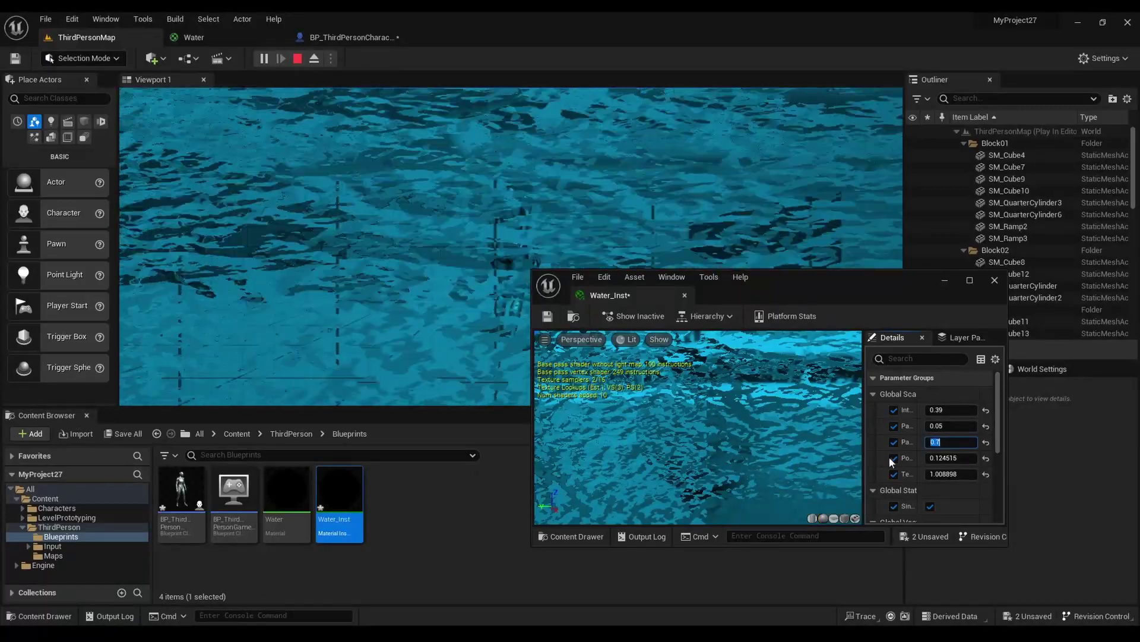
{"action": "type", "text": "0.05"}
{"action": "key", "text": "Return"}
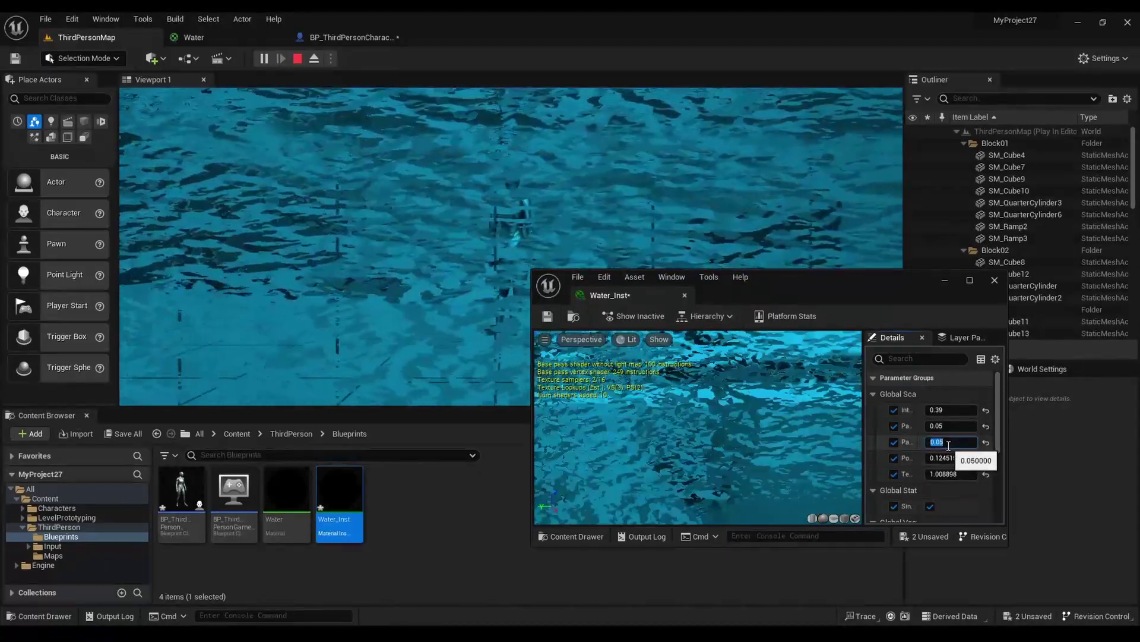
{"action": "key", "text": "shift+Tab"}
{"action": "key", "text": "shift+Tab"}
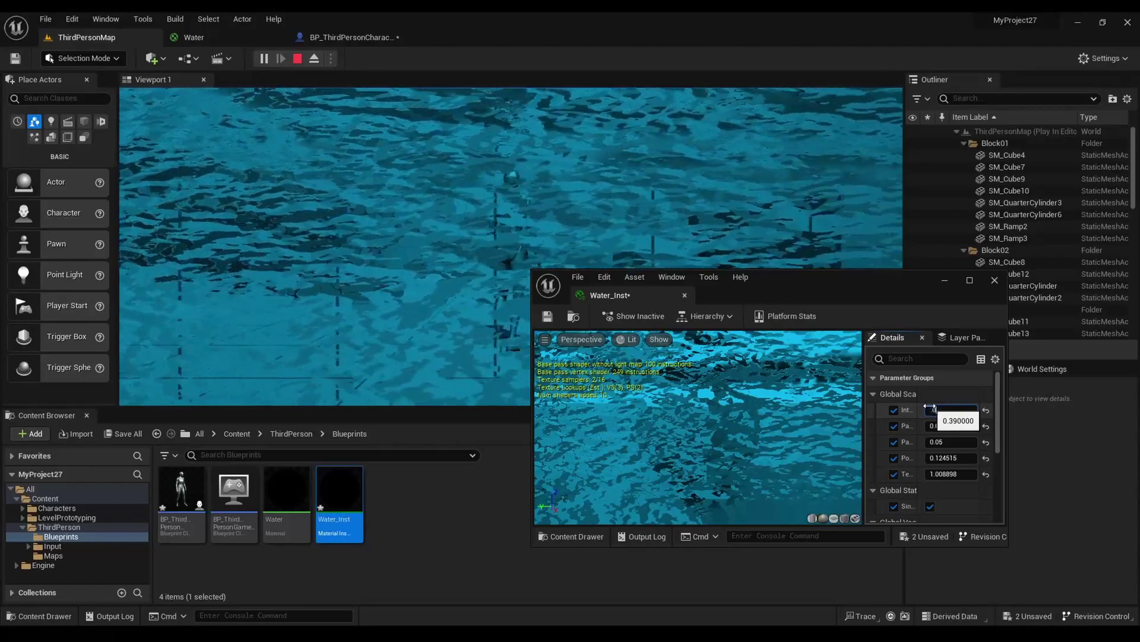
{"action": "type", "text": "0.05"}
{"action": "key", "text": "Return"}
{"action": "left_click", "coordinate": [951, 430]}
{"action": "type", "text": ".07"}
{"action": "key", "text": "Return"}
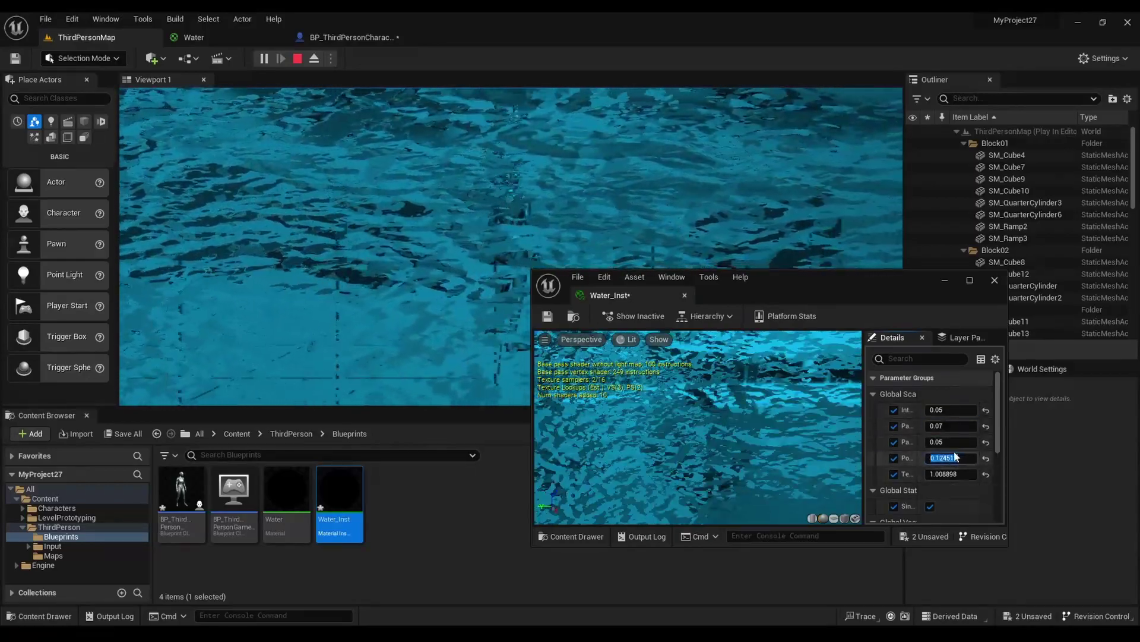
{"action": "left_click", "coordinate": [954, 453]}
{"action": "type", "text": "0.08"}
{"action": "key", "text": "Return"}
{"action": "left_click", "coordinate": [946, 474]}
{"action": "type", "text": "1.5"}
{"action": "key", "text": "Return"}
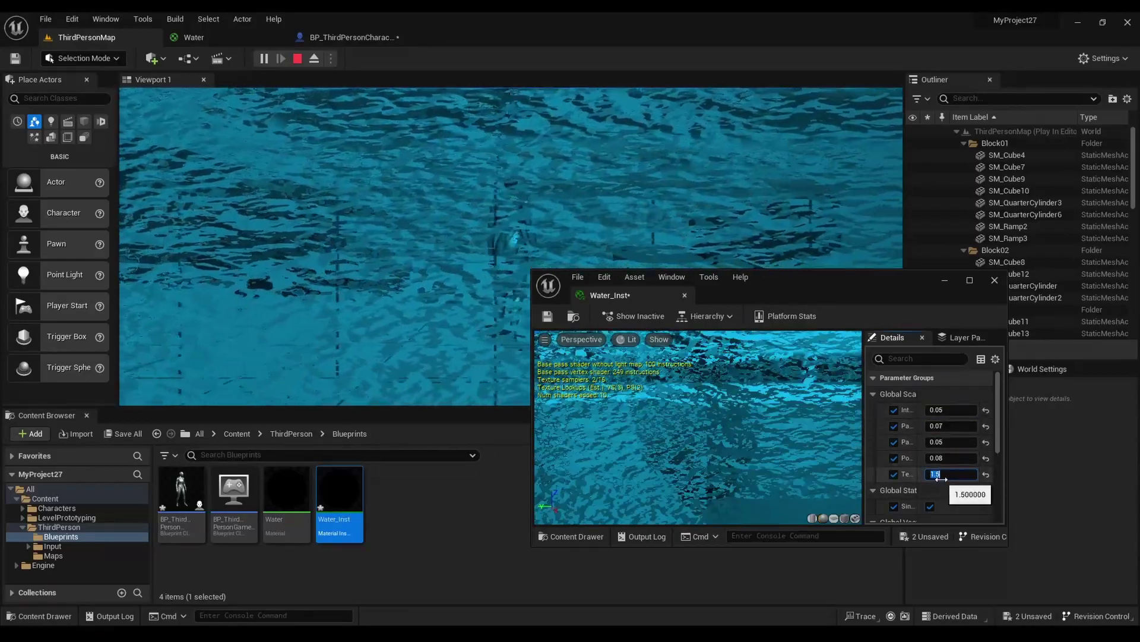
- Settle on Intensity 0.9, Panner X -0.15, Panner Y 0.17 and Power 3.0
{"action": "type", "text": "0.9"}
{"action": "left_click", "coordinate": [951, 426]}
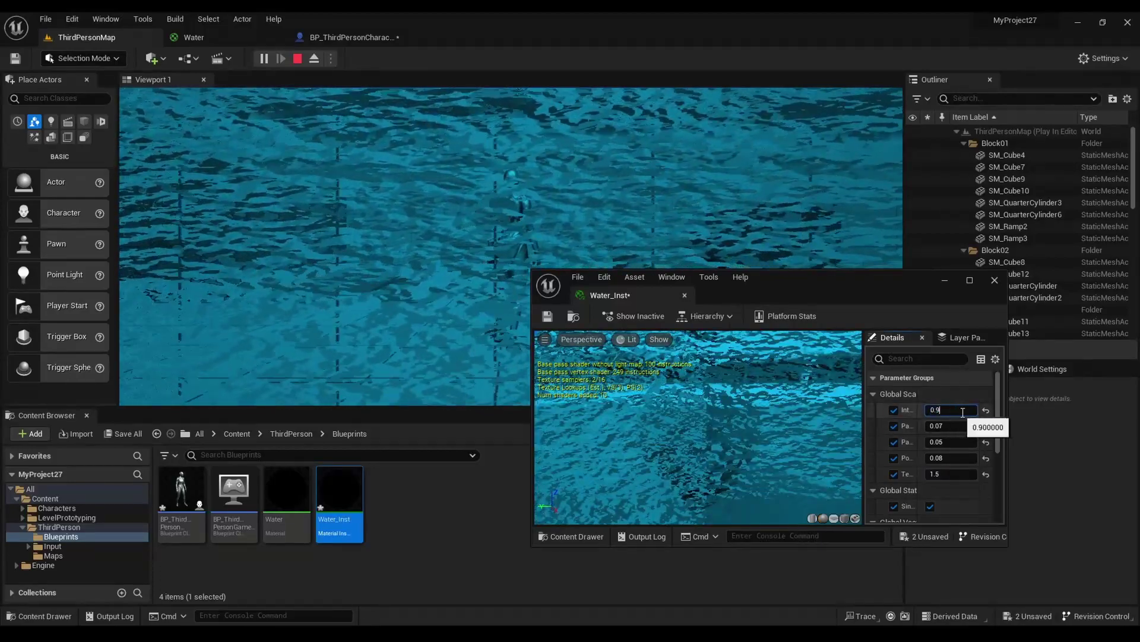
{"action": "type", "text": "-0.15"}
{"action": "key", "text": "Return"}
{"action": "left_click_drag", "start_coordinate": [939, 442], "coordinate": [949, 442]}
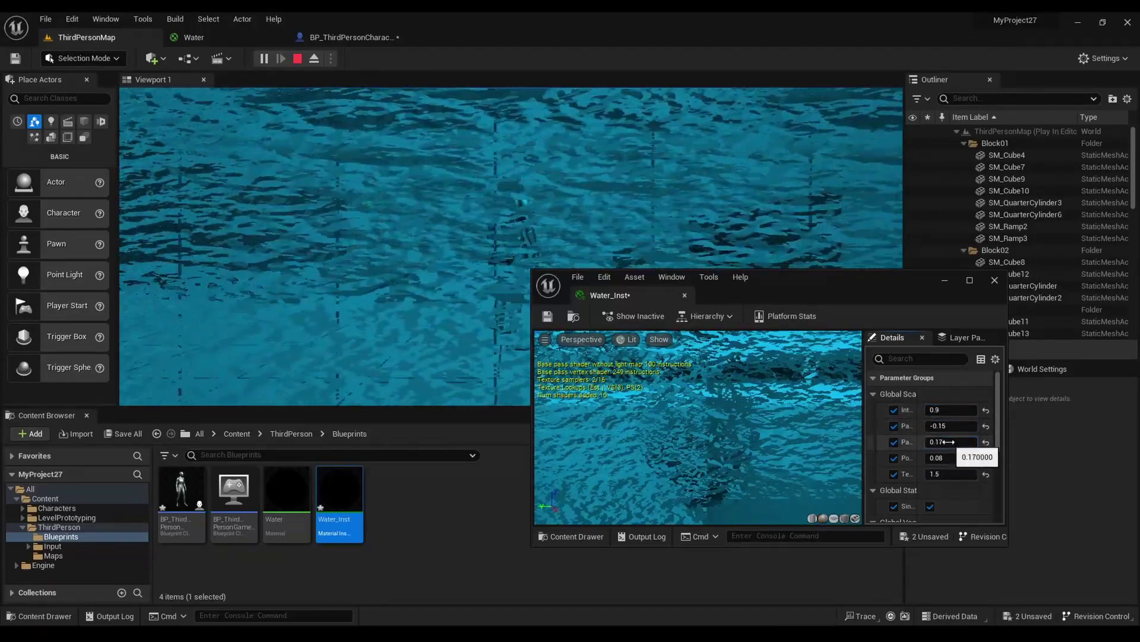
{"action": "type", "text": "3"}
{"action": "key", "text": "Return"}
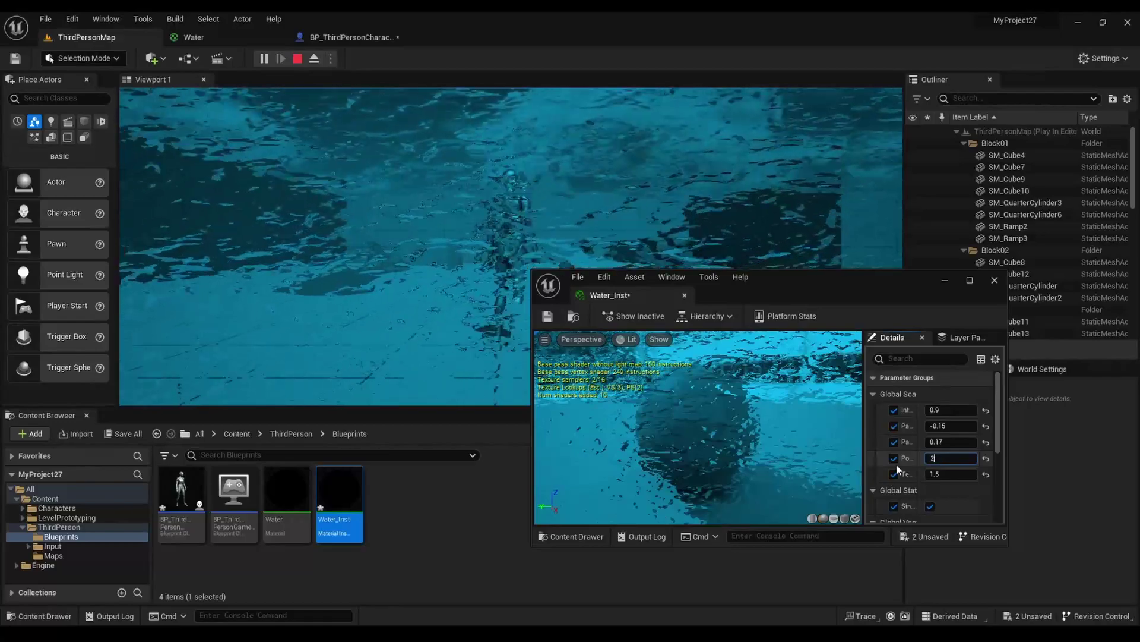
{"action": "key", "text": "Tab"}
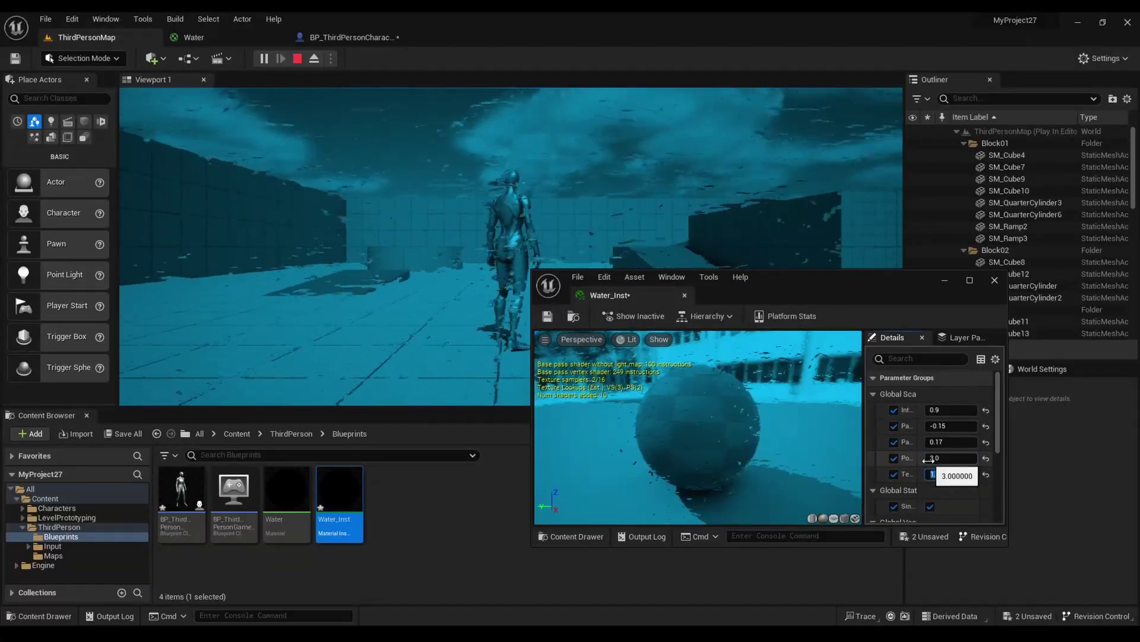
- Set Texture UV to 2.0, Panner X to 0.05 and Panner Y to 0.5
{"action": "type", "text": "2"}
{"action": "key", "text": "Return"}
{"action": "left_click", "coordinate": [952, 428]}
{"action": "type", "text": "0.05"}
{"action": "key", "text": "Return"}
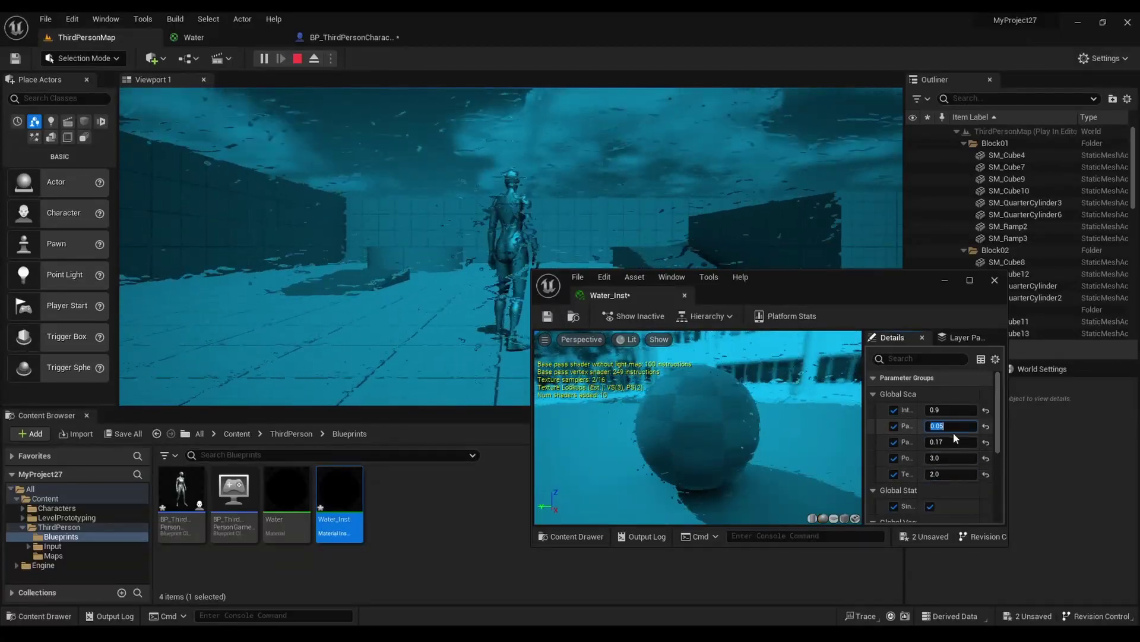
{"action": "key", "text": "Tab"}
{"action": "type", "text": "0.5"}
{"action": "key", "text": "Return"}
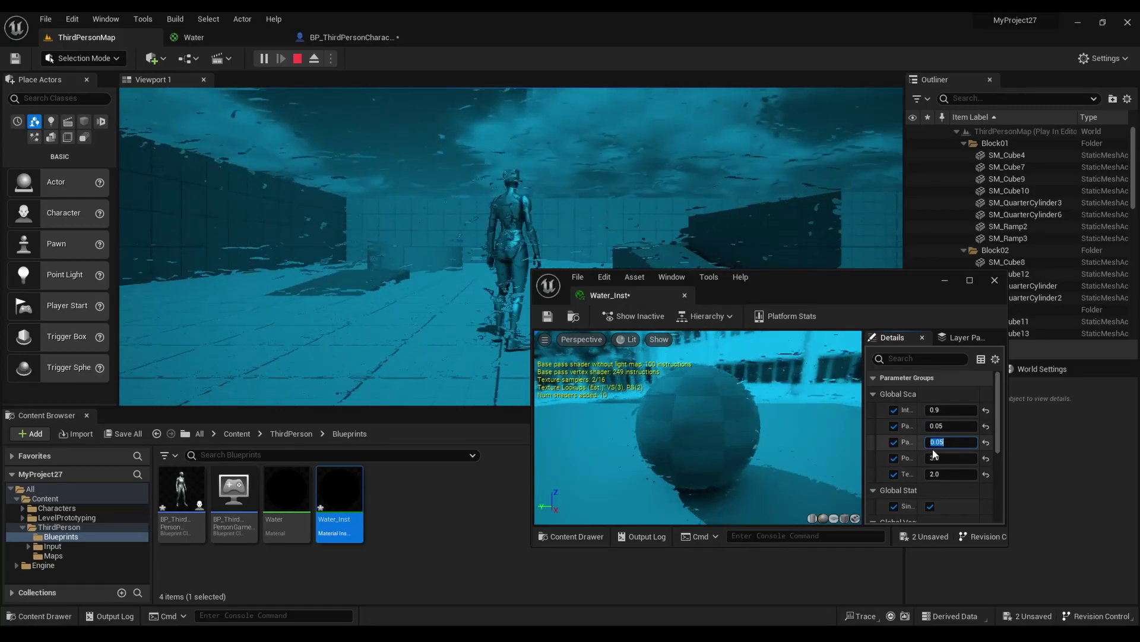
- Try Intensity 1.0 and Power 4.0, then restore Intensity to 1.0
{"action": "left_click", "coordinate": [950, 409]}
{"action": "type", "text": "1.0"}
{"action": "key", "text": "Return"}
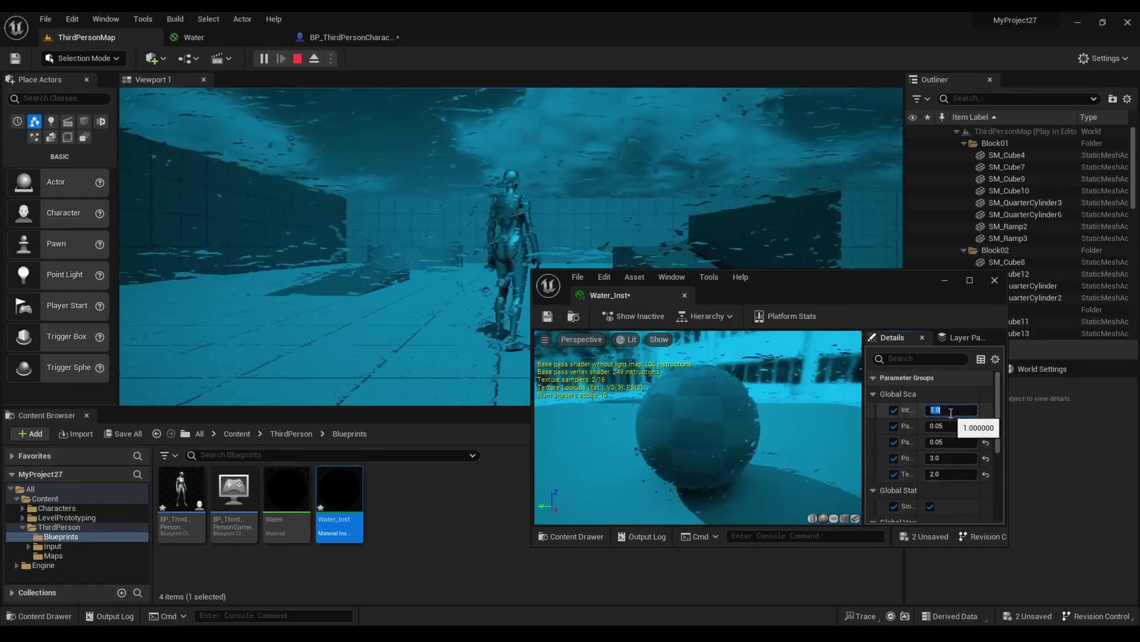
{"action": "left_click", "coordinate": [943, 458]}
{"action": "type", "text": "4.0"}
{"action": "key", "text": "Return"}
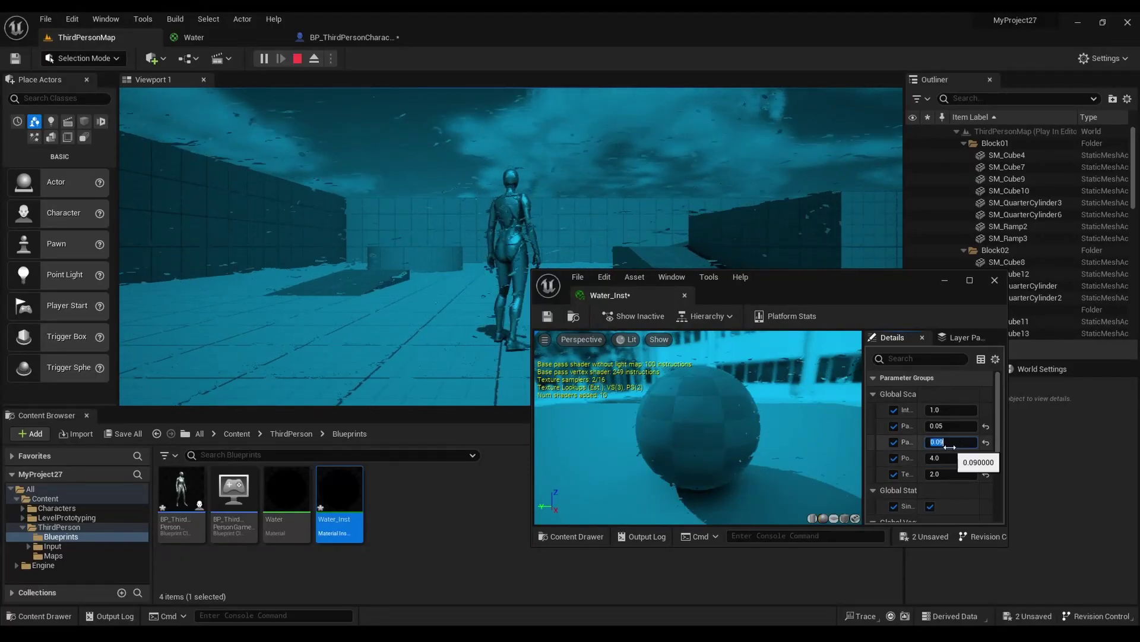
{"action": "left_click", "coordinate": [943, 427]}
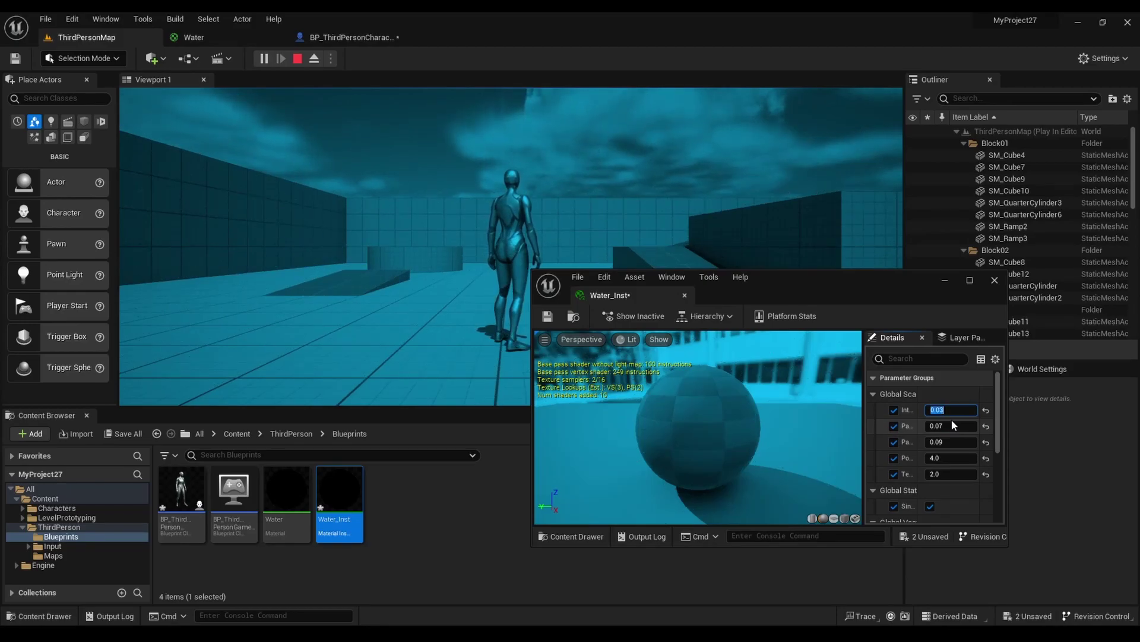
{"action": "type", "text": "1"}
{"action": "key", "text": "Return"}
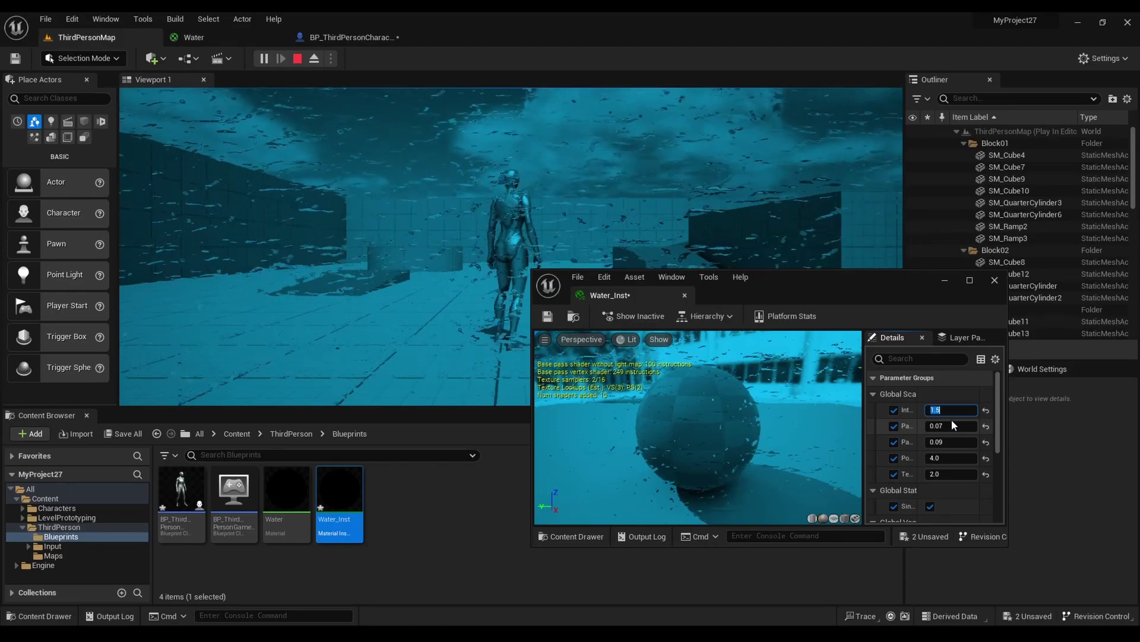
- Enter Power 4.0, Panner 0.03 and Intensity 0.5, then dock the Water_Inst window
{"action": "scroll", "coordinate": [957, 439], "scroll_direction": "down", "scroll_amount": 1}
{"action": "left_click", "coordinate": [948, 439]}
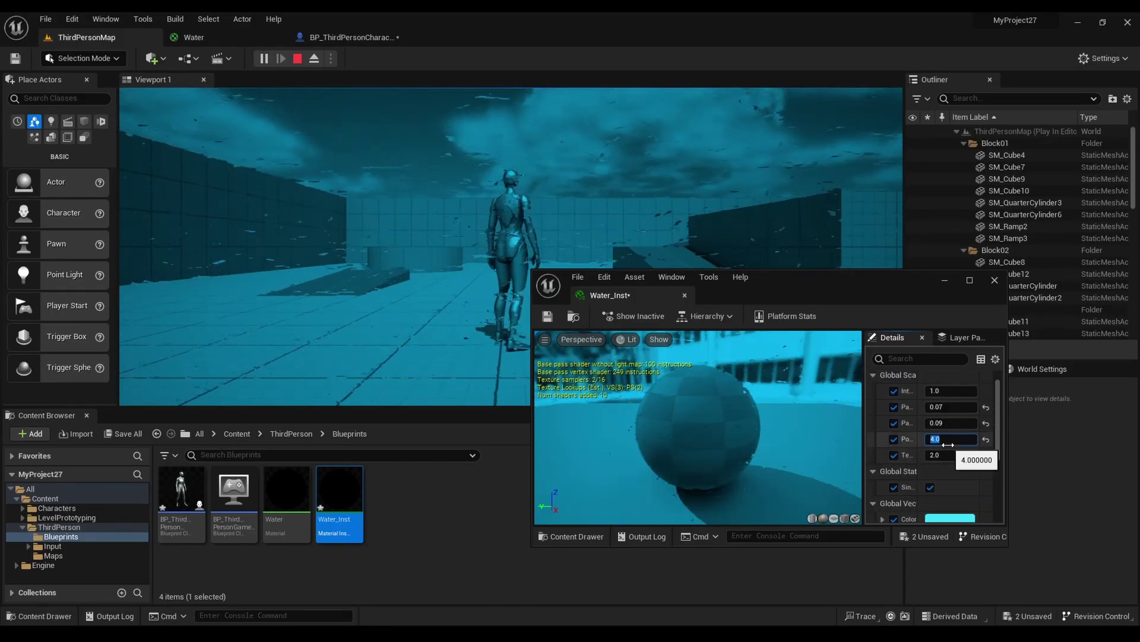
{"action": "type", "text": "4"}
{"action": "key", "text": "Return"}
{"action": "left_click", "coordinate": [945, 423]}
{"action": "type", "text": "."}
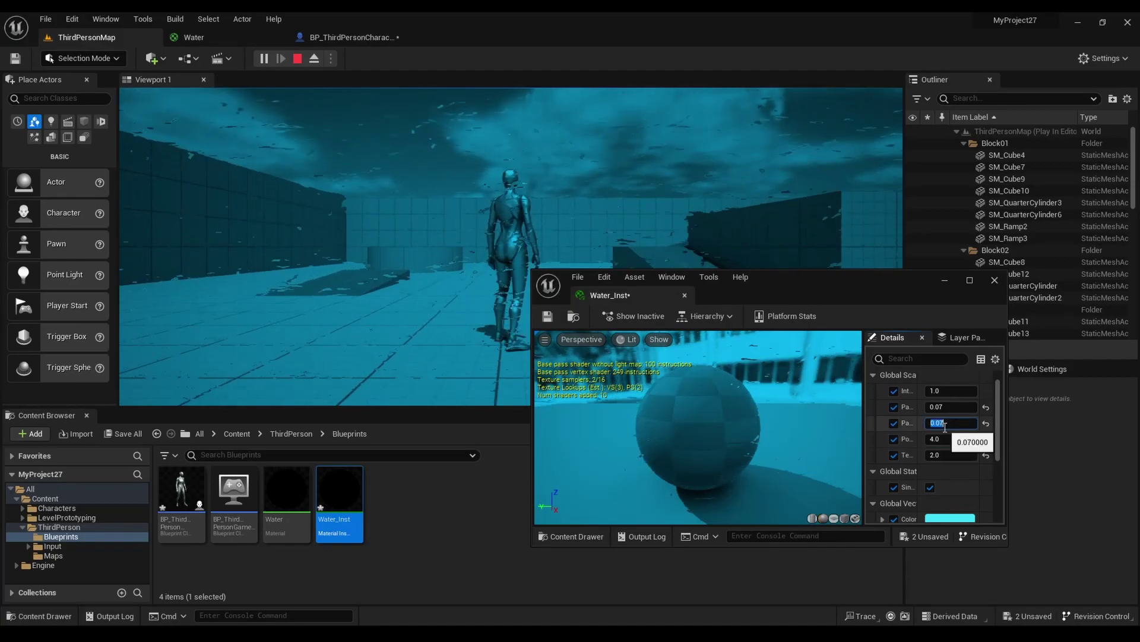
{"action": "type", "text": "0.03"}
{"action": "left_click", "coordinate": [966, 405]}
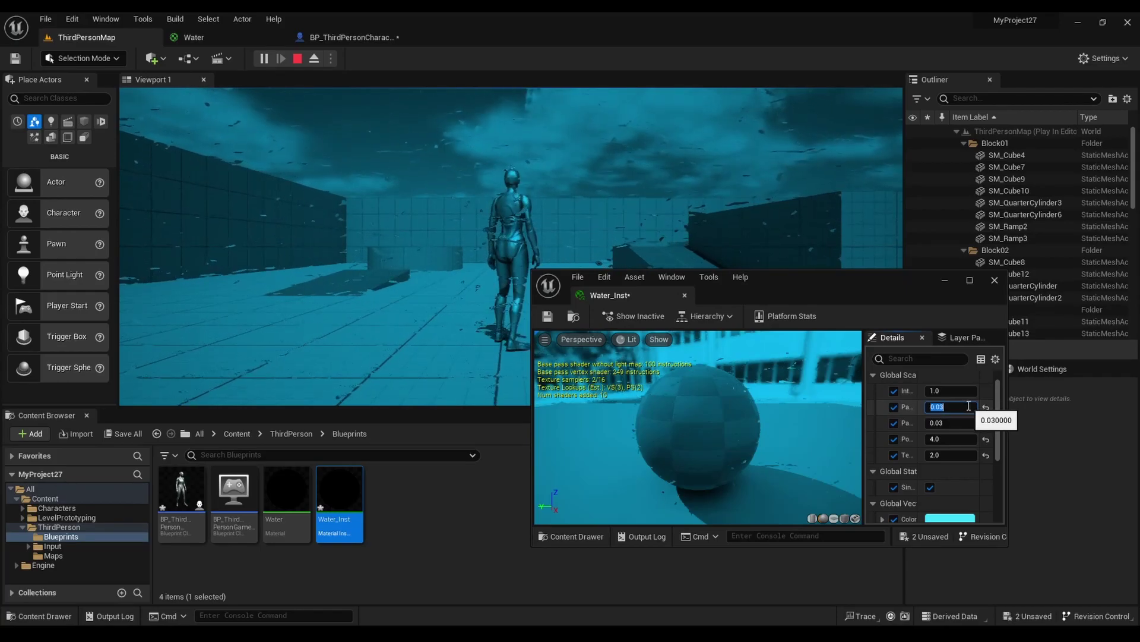
{"action": "left_click", "coordinate": [951, 391]}
{"action": "type", "text": "0.5"}
{"action": "key", "text": "Return"}
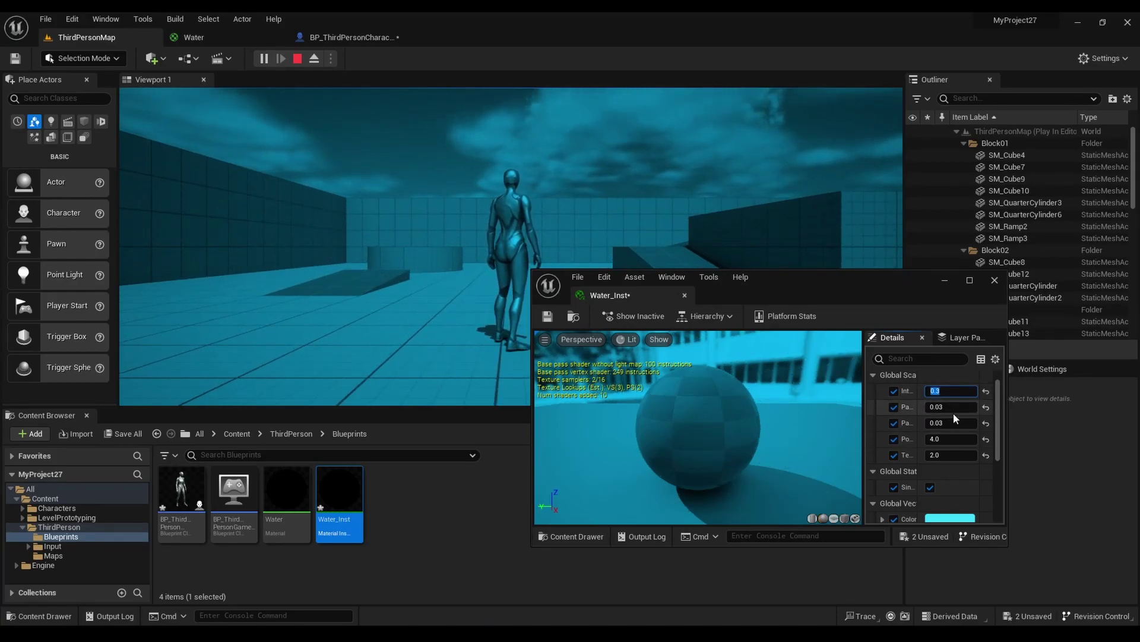
{"action": "type", "text": "."}
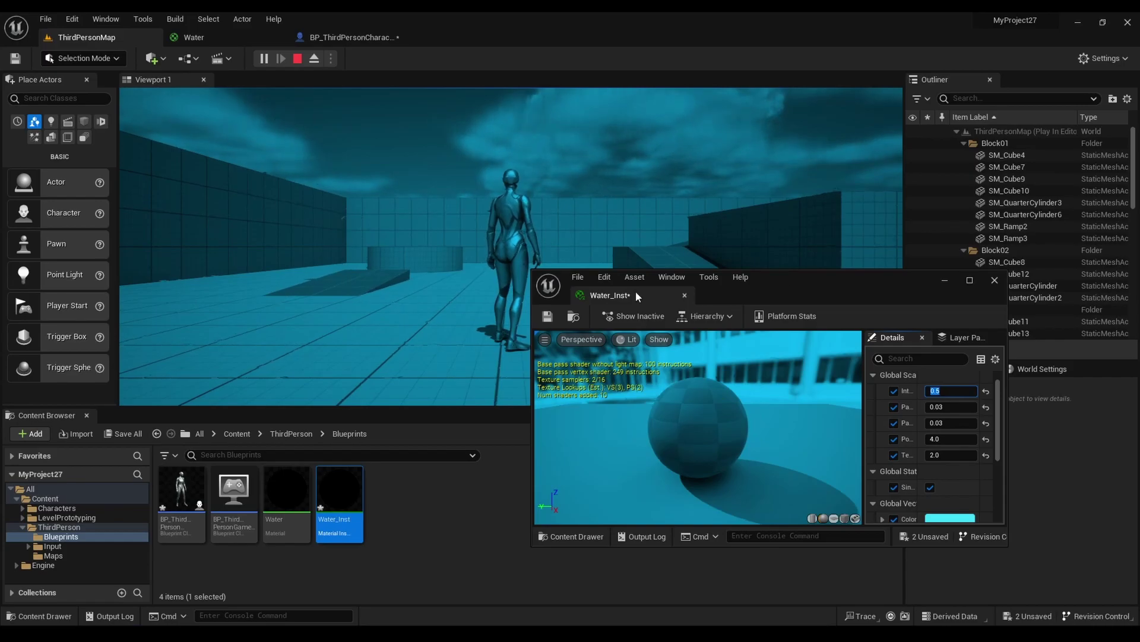
{"action": "left_click_drag", "start_coordinate": [635, 295], "coordinate": [476, 38]}
- Run the character briefly in play mode, then float the Water_Inst editor beside the play view
{"action": "left_click", "coordinate": [89, 37]}
{"action": "left_click", "coordinate": [381, 202]}
{"action": "key", "text": "w"}
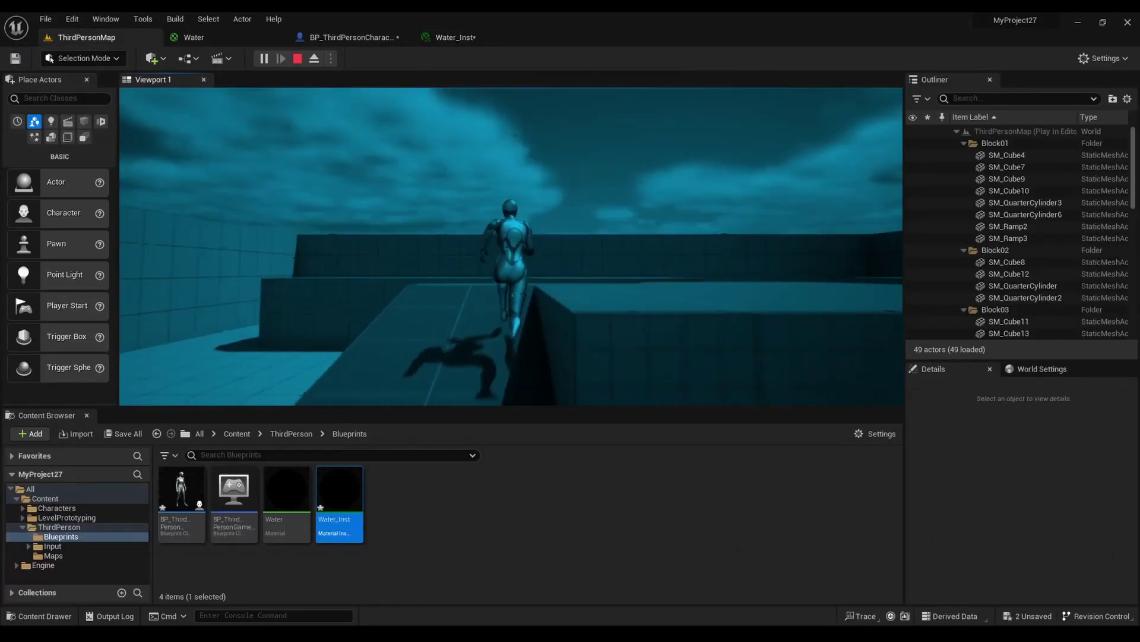
{"action": "key", "text": "Escape"}
{"action": "left_click", "coordinate": [263, 58]}
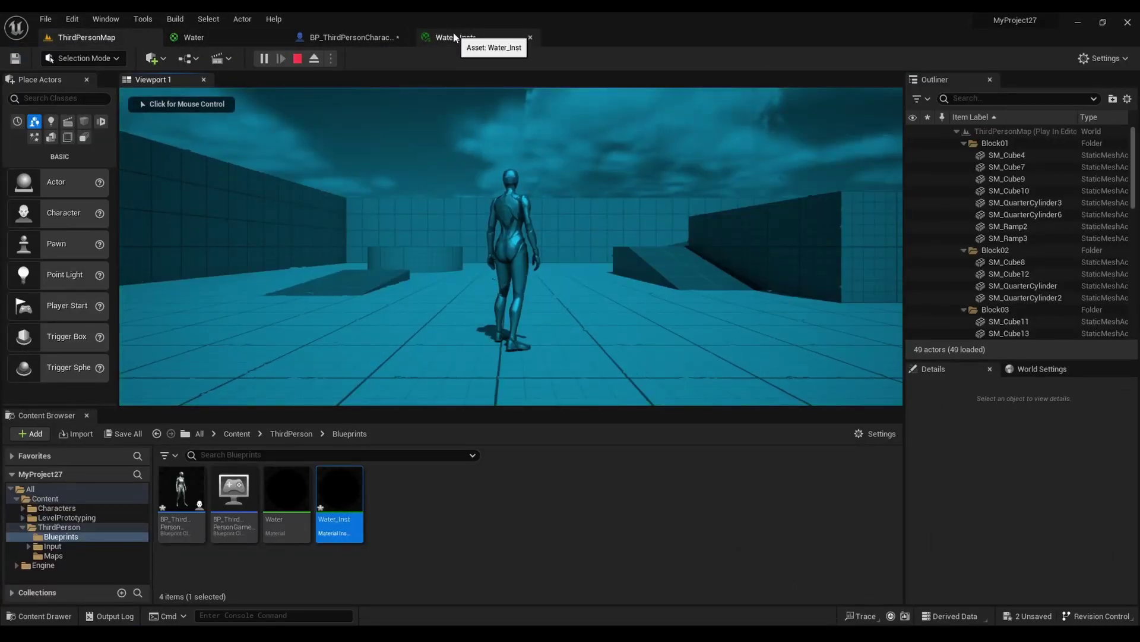
{"action": "left_click", "coordinate": [455, 38]}
{"action": "left_click_drag", "start_coordinate": [455, 37], "coordinate": [674, 258]}
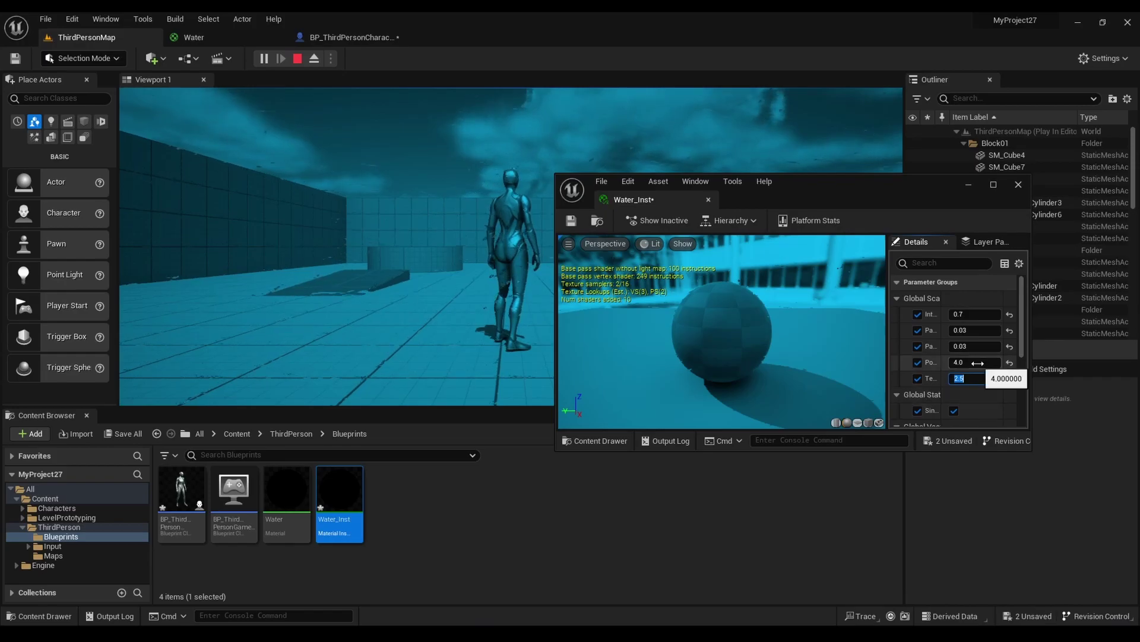
- Try trial values: fourth scalar 2.0 then 0.7, fifth scalar 0.1 then 1.5
{"action": "type", "text": "2"}
{"action": "key", "text": "Return"}
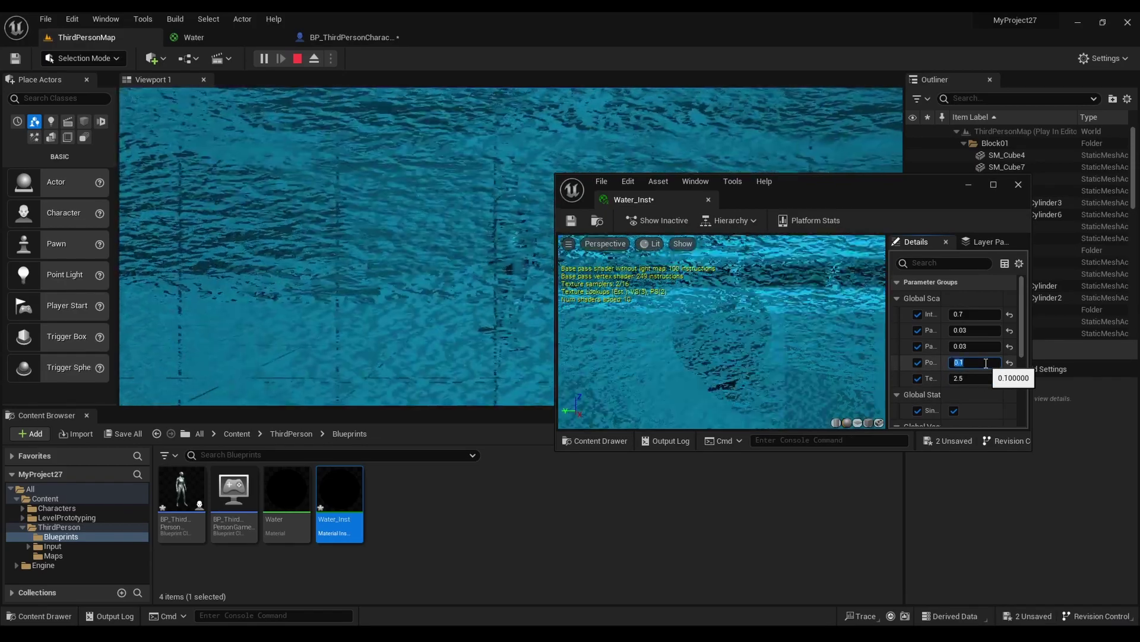
{"action": "left_click", "coordinate": [964, 380]}
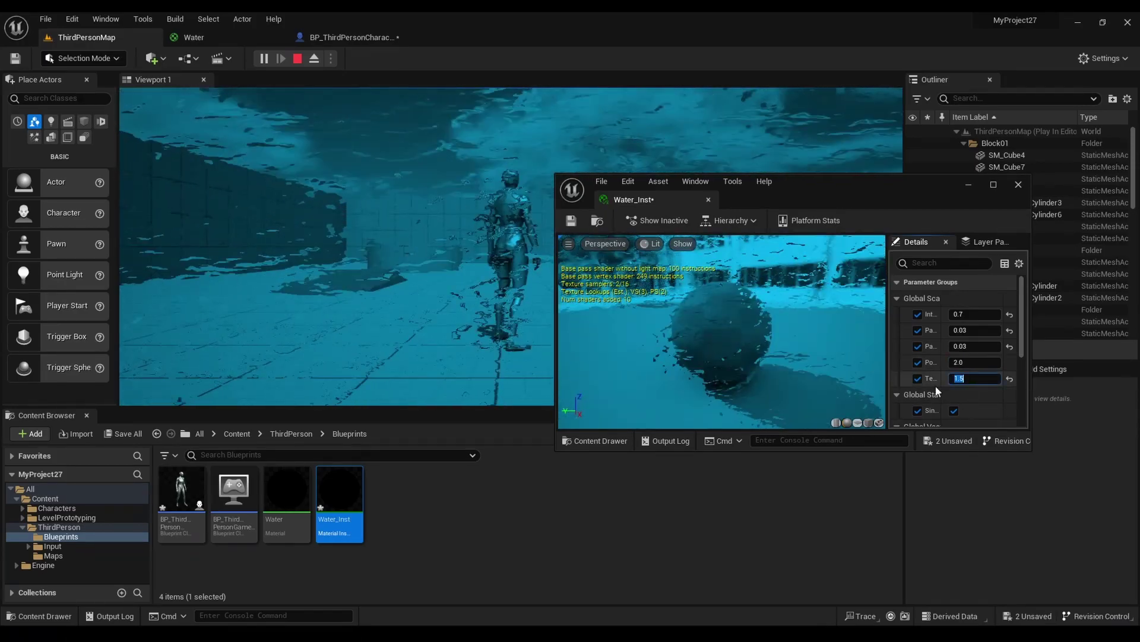
{"action": "type", "text": ".0.1"}
{"action": "key", "text": "Return"}
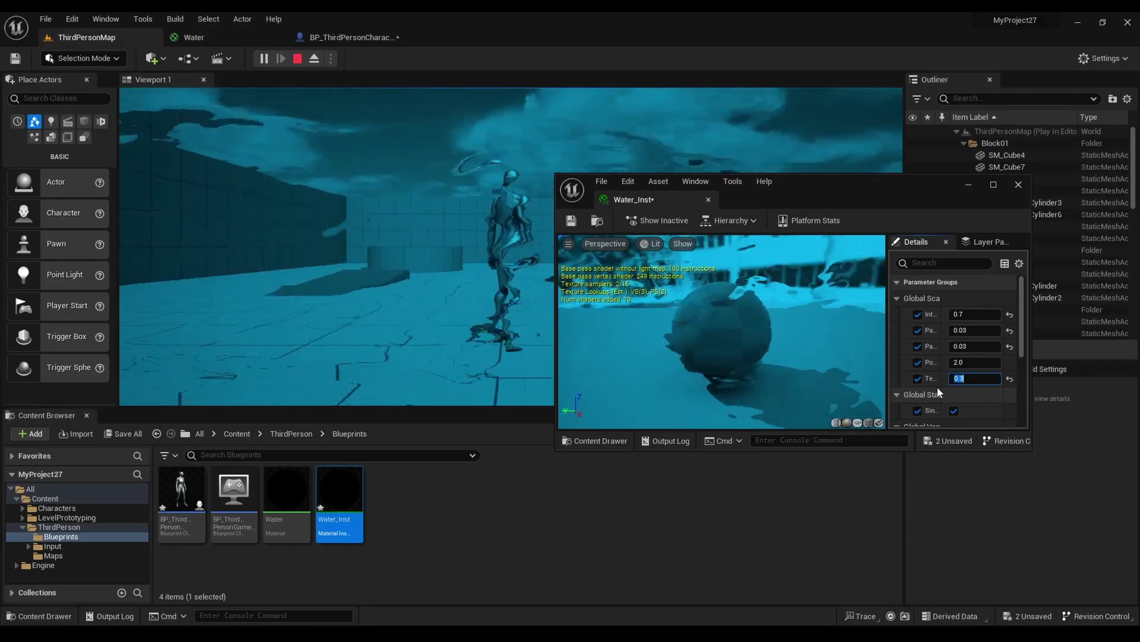
{"action": "type", "text": "1.5"}
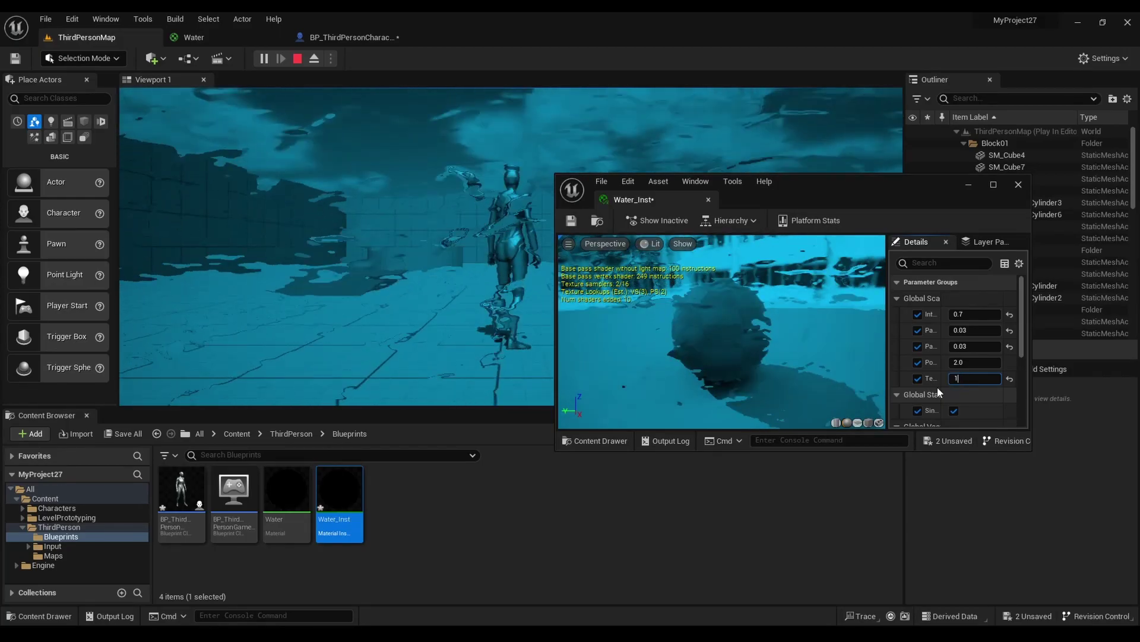
{"action": "key", "text": "Return"}
{"action": "left_click", "coordinate": [974, 363]}
{"action": "type", "text": "0.7"}
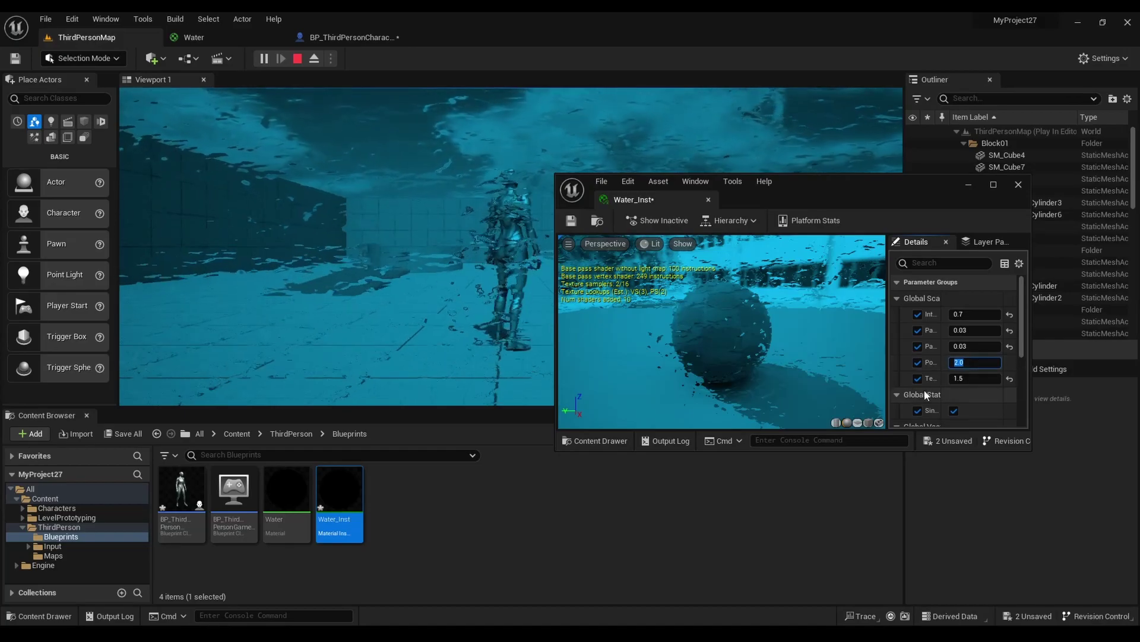
{"action": "key", "text": "Return"}
- Set Intensity 0.03, Panner X and Y 0.05, and Power 0.9
{"action": "left_click", "coordinate": [967, 315]}
{"action": "type", "text": "0.03"}
{"action": "key", "text": "Return"}
{"action": "left_click", "coordinate": [974, 331]}
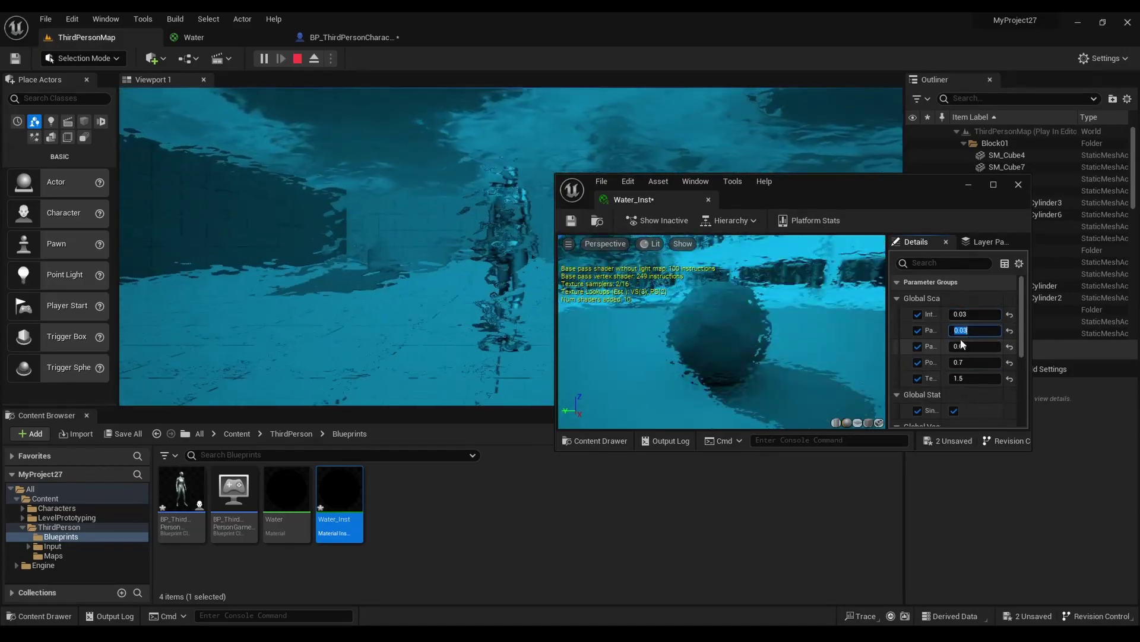
{"action": "type", "text": "0.05"}
{"action": "key", "text": "Return"}
{"action": "left_click", "coordinate": [979, 344]}
{"action": "type", "text": "0.05"}
{"action": "key", "text": "Return"}
{"action": "left_click", "coordinate": [962, 363]}
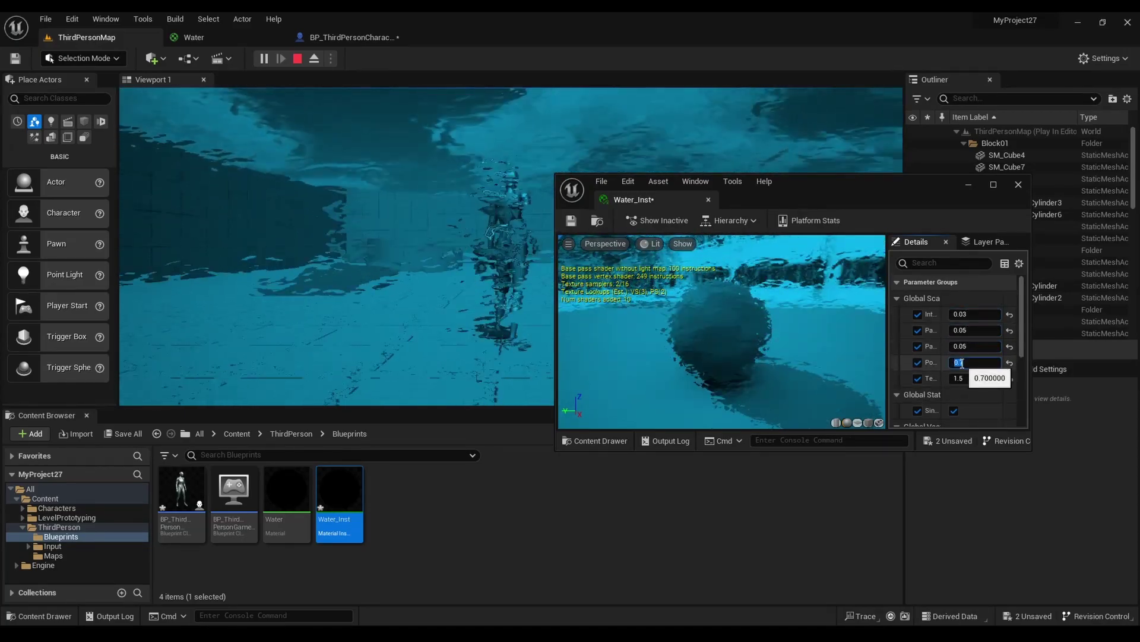
{"action": "type", "text": "0.9"}
{"action": "key", "text": "Return"}
- Tune Texture UV through 4, 0.09, 1.2 and 1.5, settling on 1.3
{"action": "left_click", "coordinate": [972, 375]}
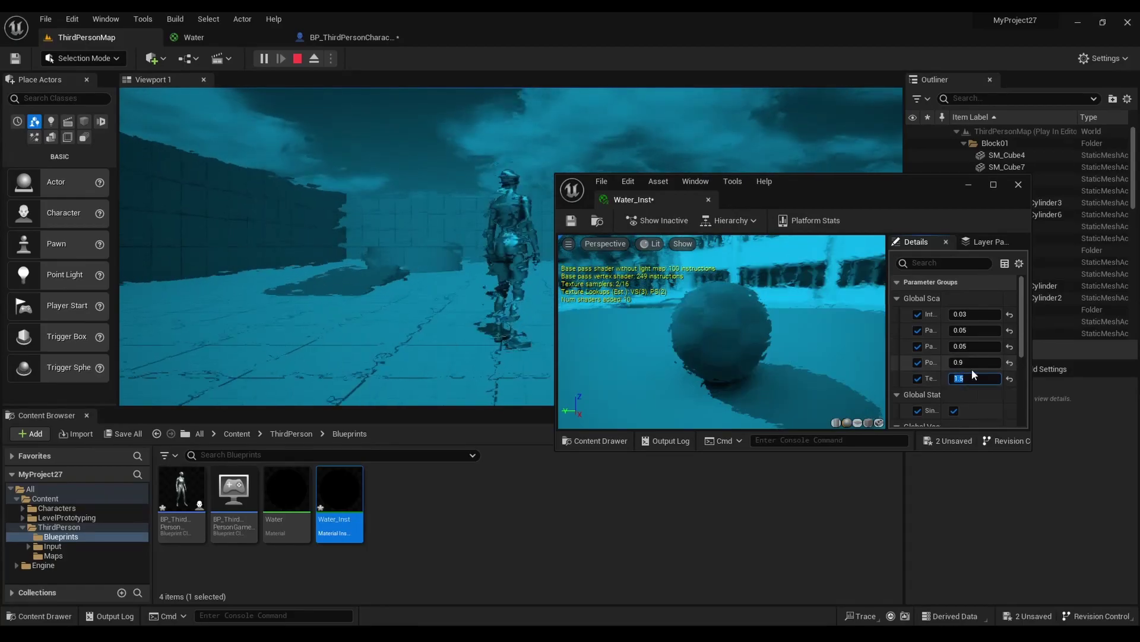
{"action": "type", "text": "4"}
{"action": "key", "text": "Return"}
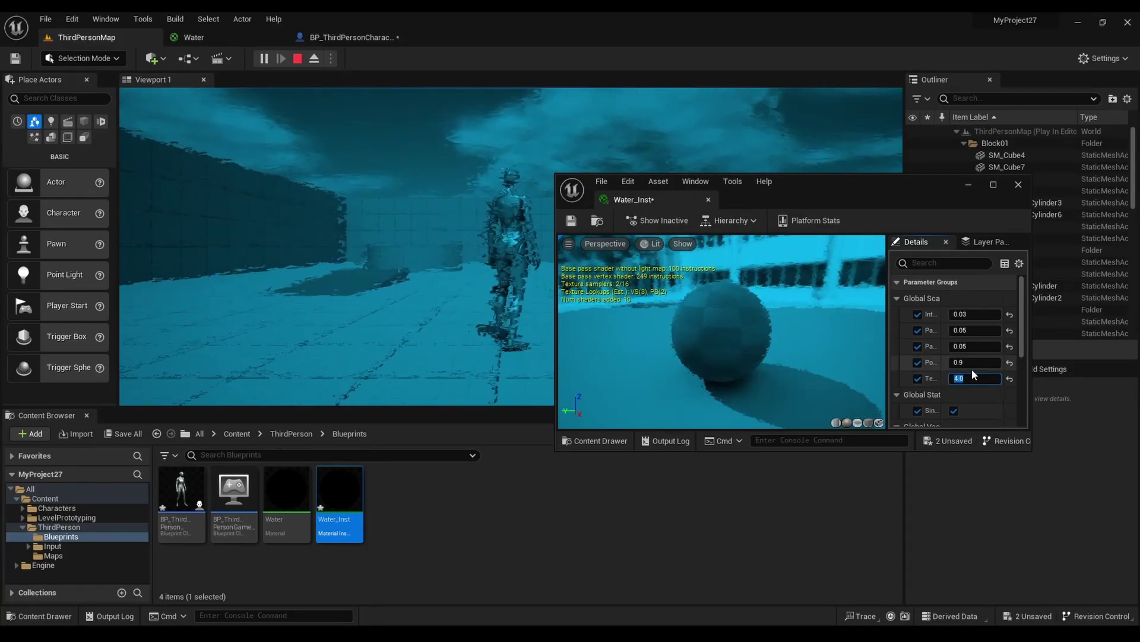
{"action": "type", "text": "0.09"}
{"action": "key", "text": "Return"}
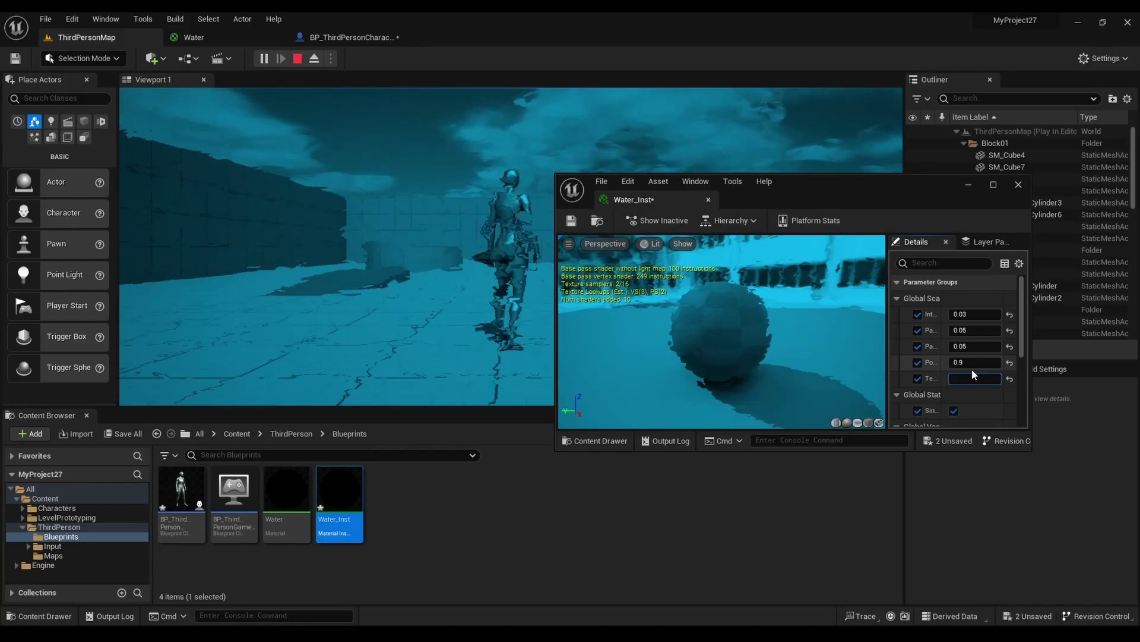
{"action": "type", "text": "1.2"}
{"action": "key", "text": "Return"}
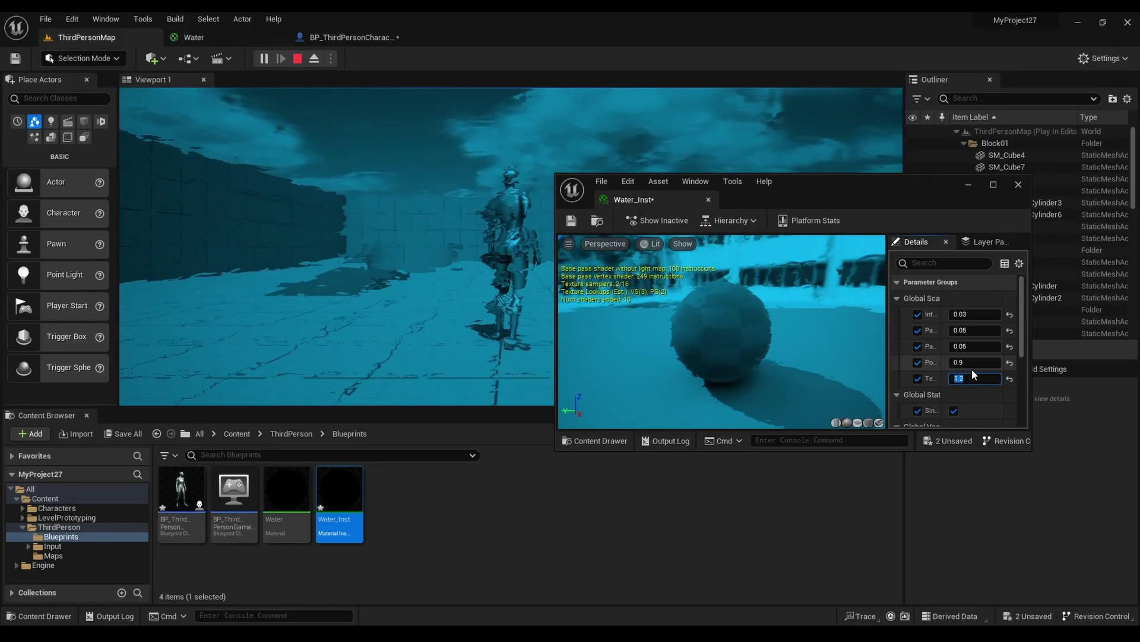
{"action": "type", "text": "1.5"}
{"action": "key", "text": "Return"}
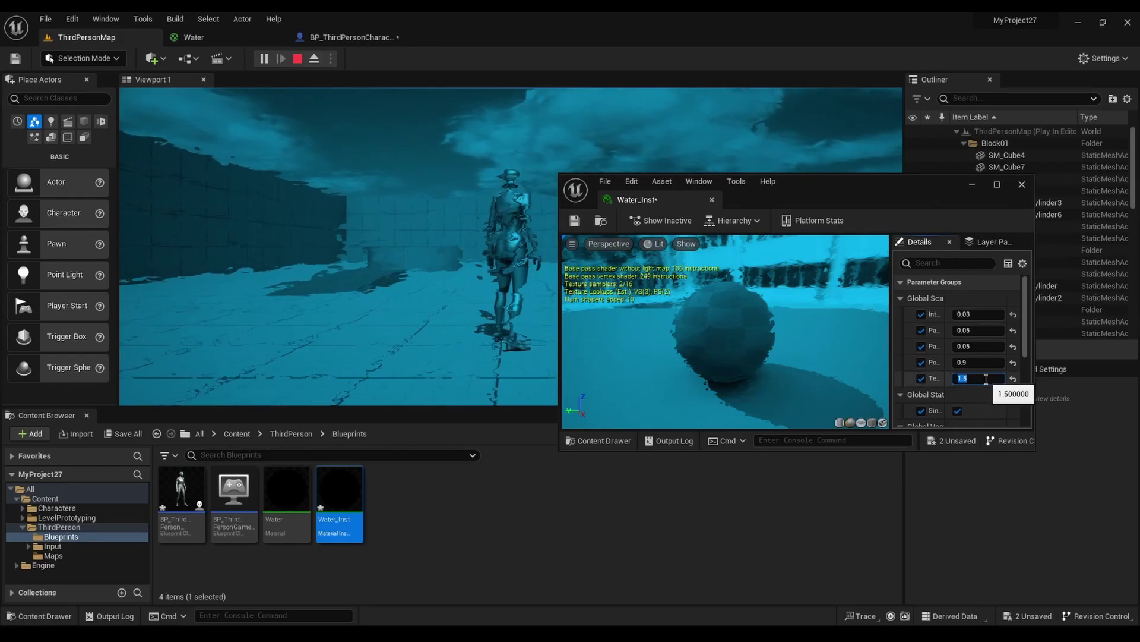
{"action": "type", "text": "1.2"}
{"action": "key", "text": "Return"}
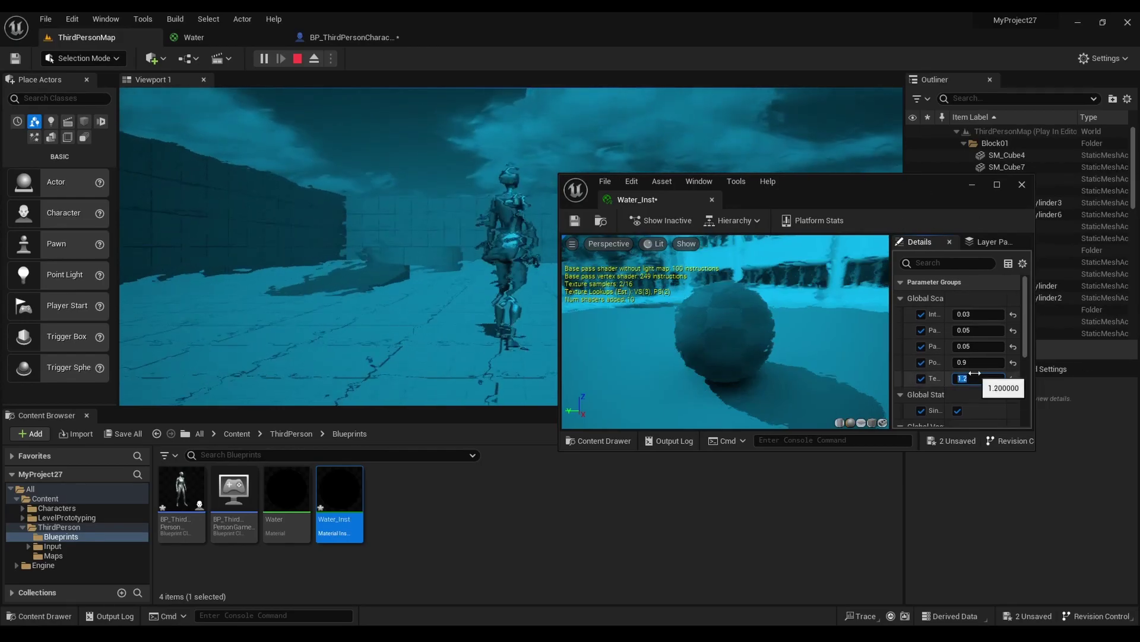
{"action": "type", "text": "1.3"}
{"action": "key", "text": "Return"}
- Save Water_Inst, dock it back, and restart play in ThirdPersonMap
{"action": "left_click", "coordinate": [575, 220]}
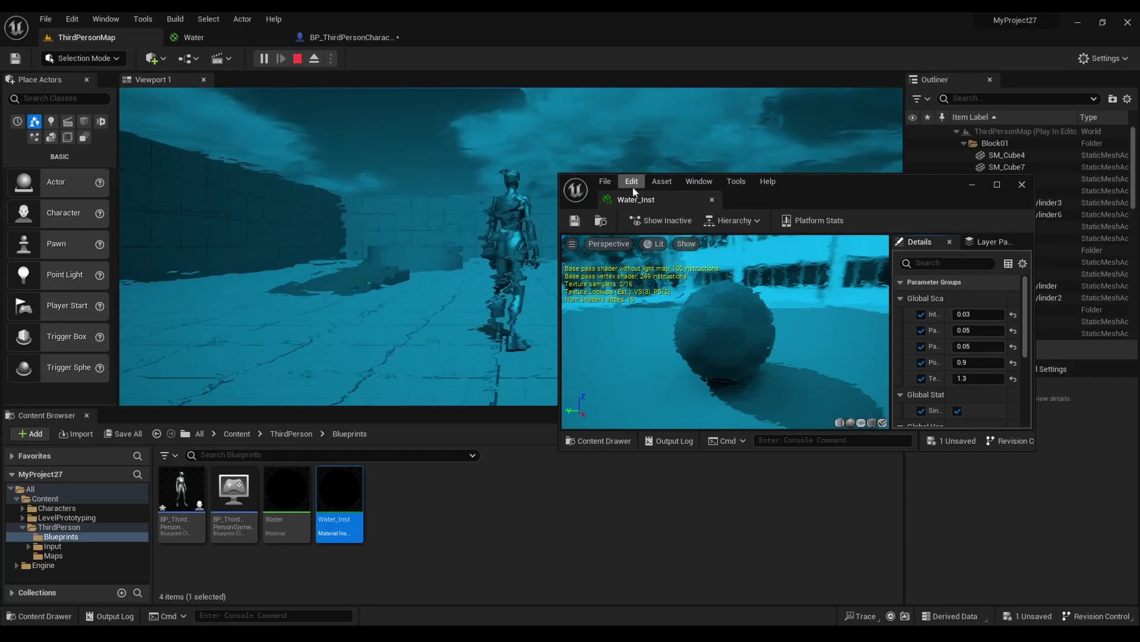
{"action": "left_click_drag", "start_coordinate": [637, 197], "coordinate": [456, 37]}
{"action": "left_click", "coordinate": [87, 37]}
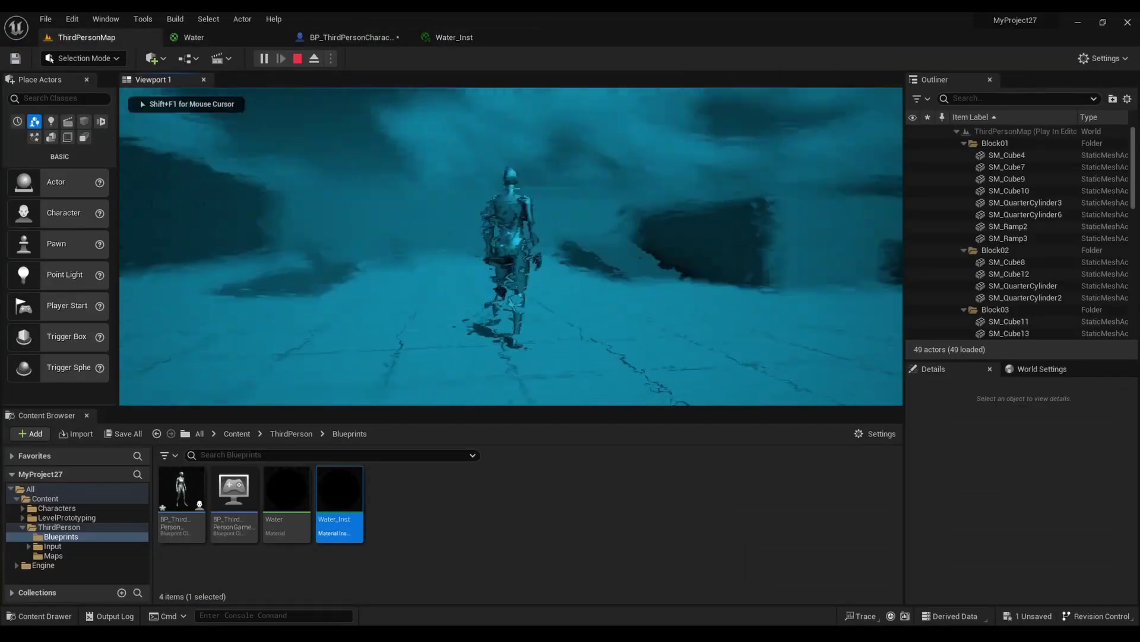
{"action": "left_click", "coordinate": [264, 58]}
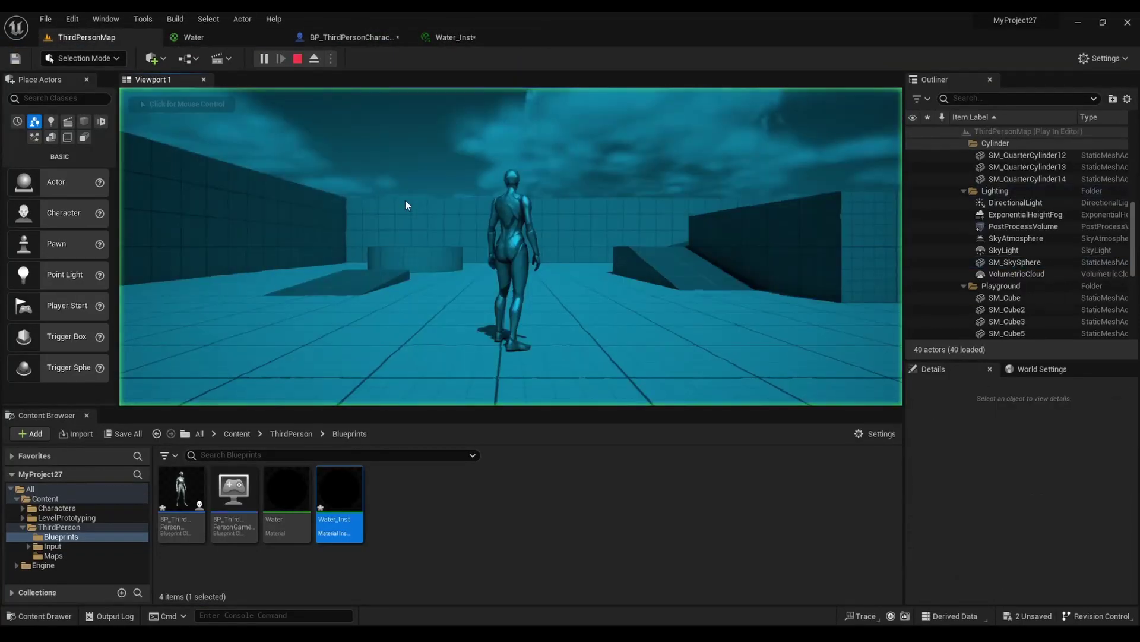
- Run the character forward, past the cylinder and along the wall to view the cyan tint
{"action": "left_click", "coordinate": [405, 200]}
{"action": "key", "text": "w"}
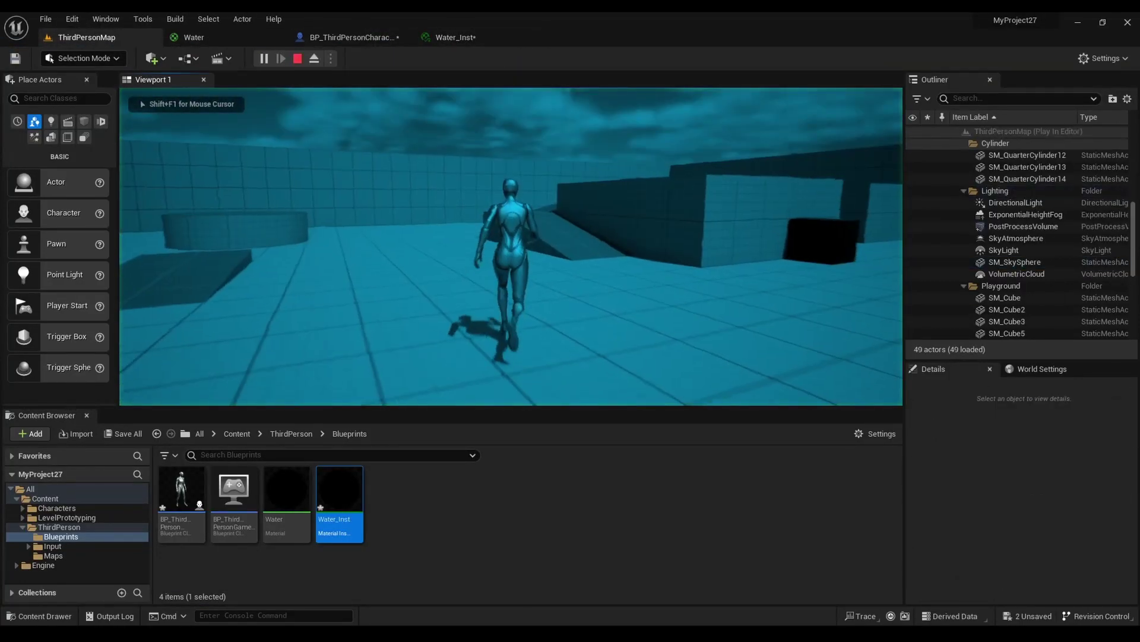
{"action": "key", "text": "w"}
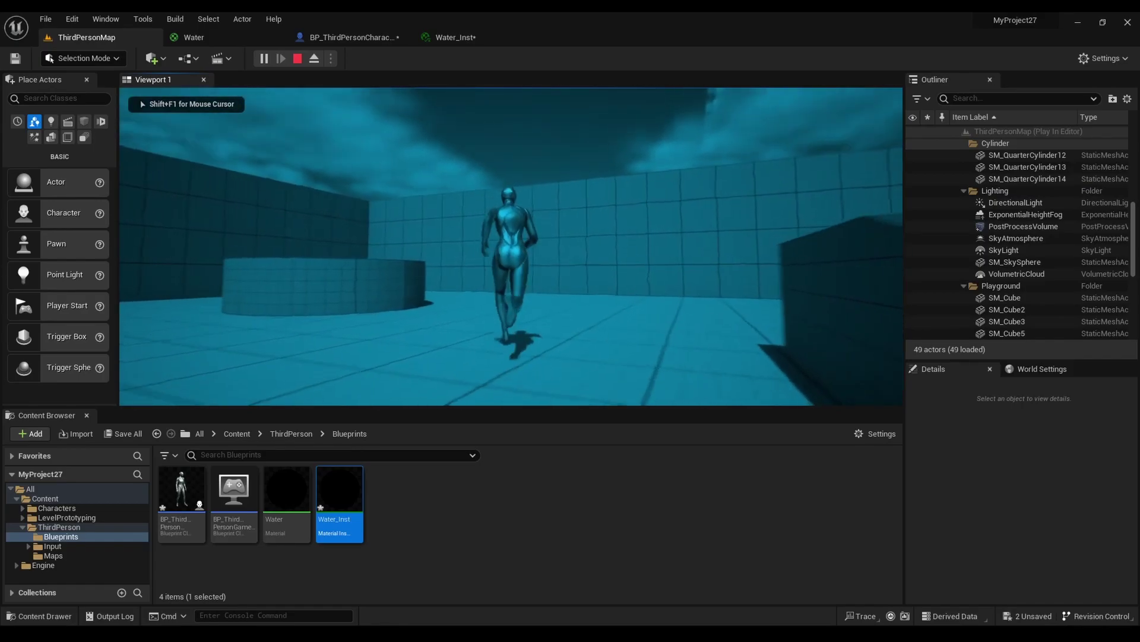
{"action": "key", "text": "w"}
{"action": "key", "text": "d"}
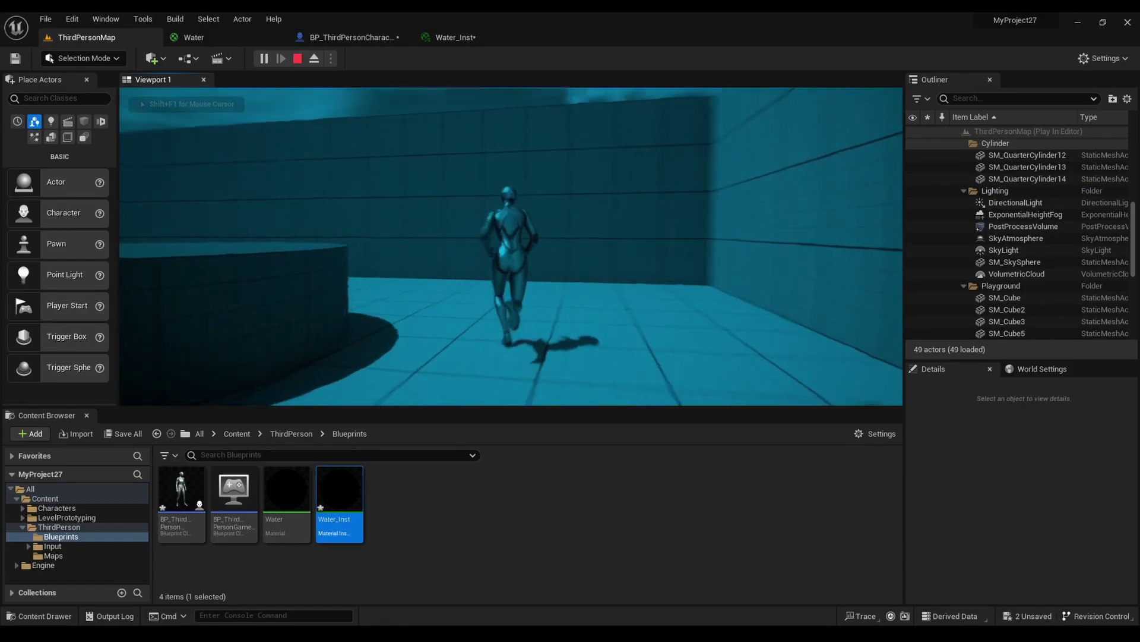
{"action": "key", "text": "w"}
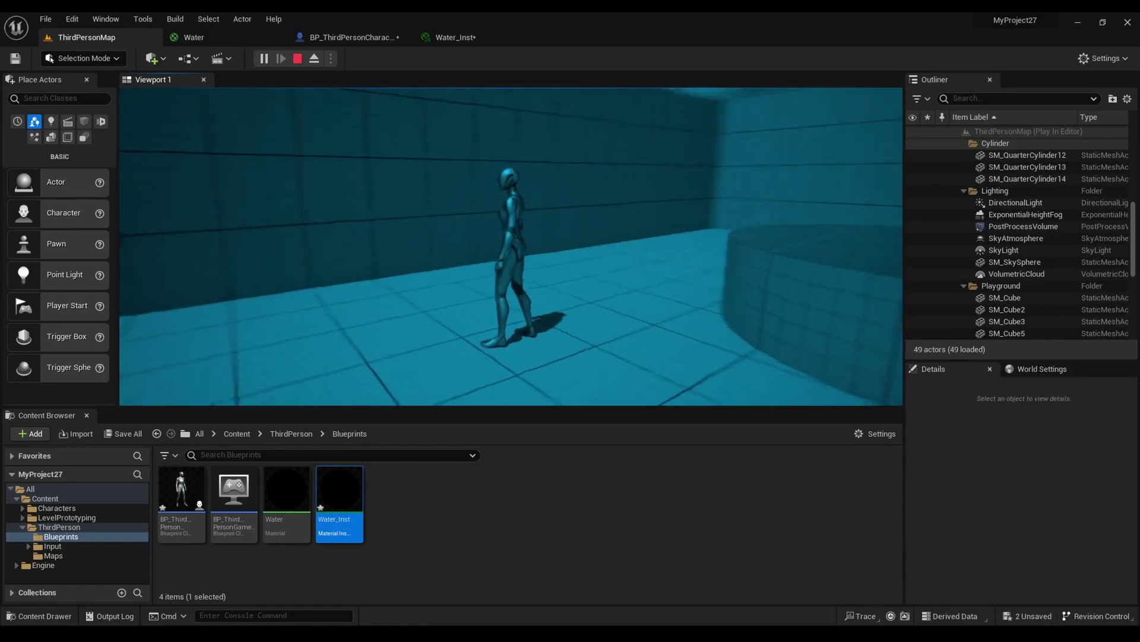